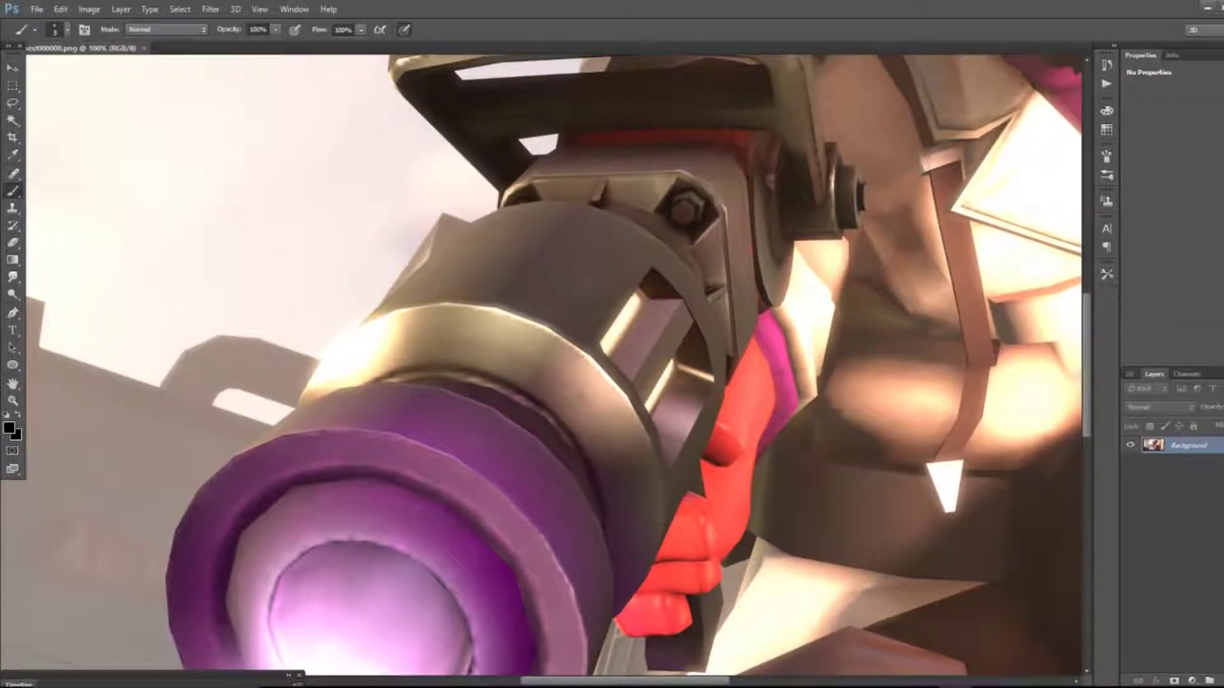
Step: Smooth the jagged edges of the weapon's purple barrel rim and inner ring with the Smudge tool
drag(756, 360, 629, 163)
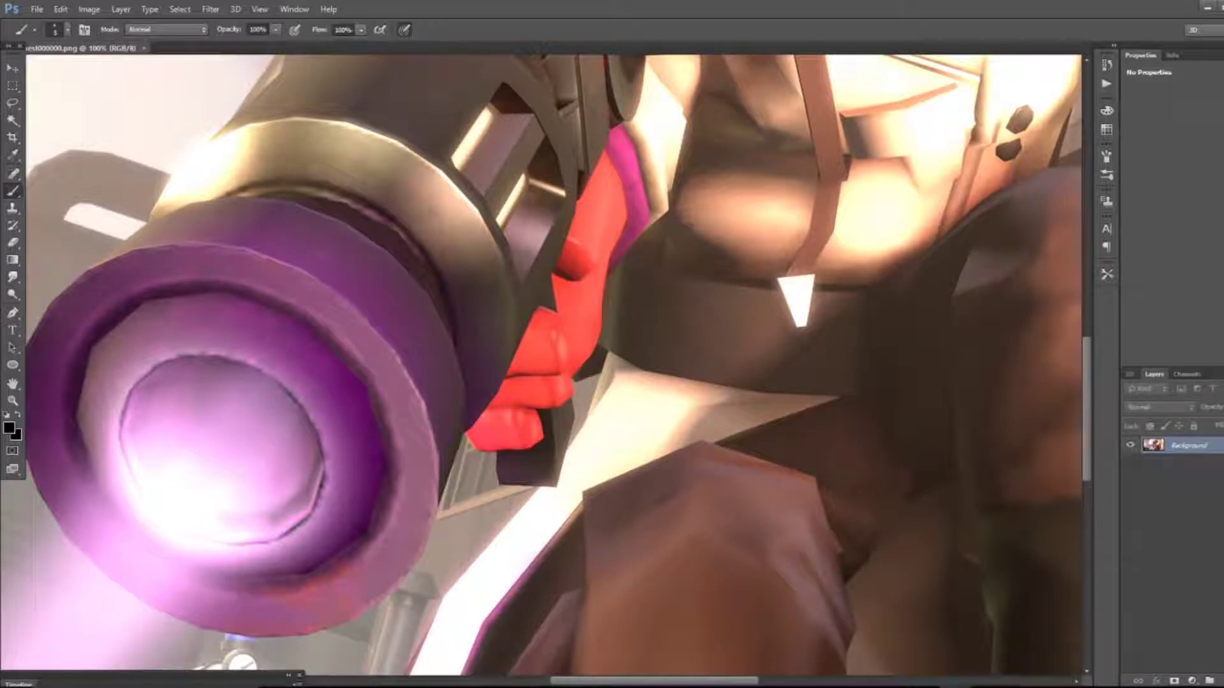
drag(726, 435, 849, 485)
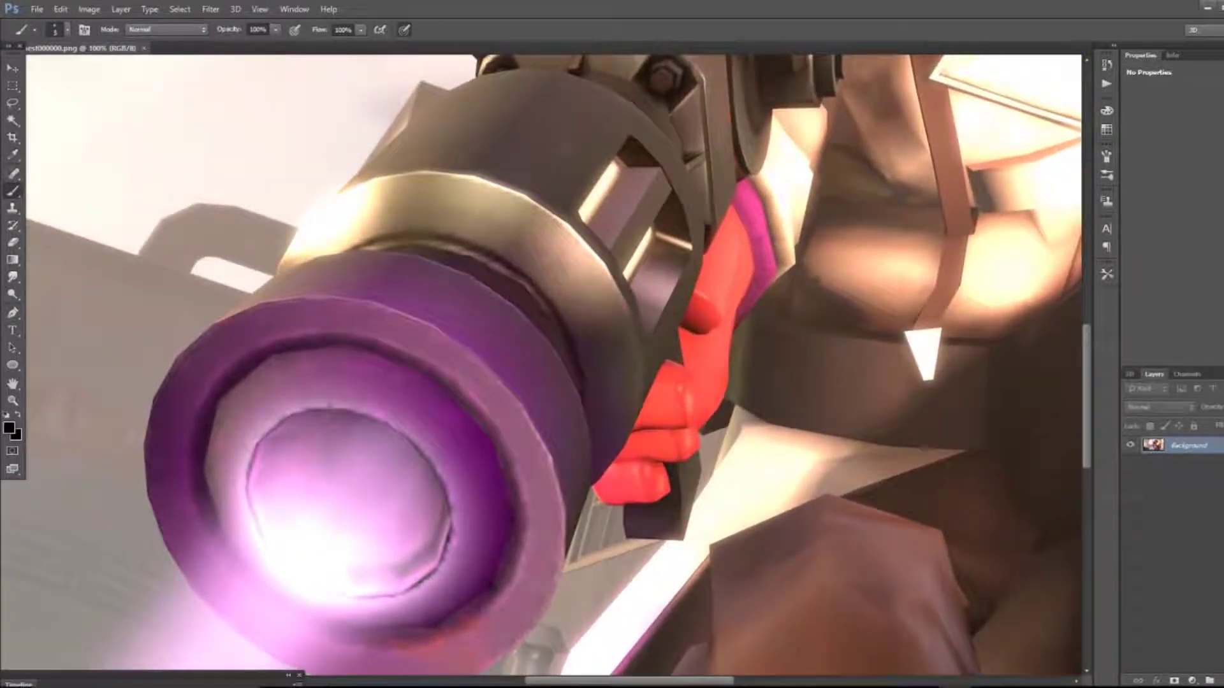
drag(663, 264, 586, 363)
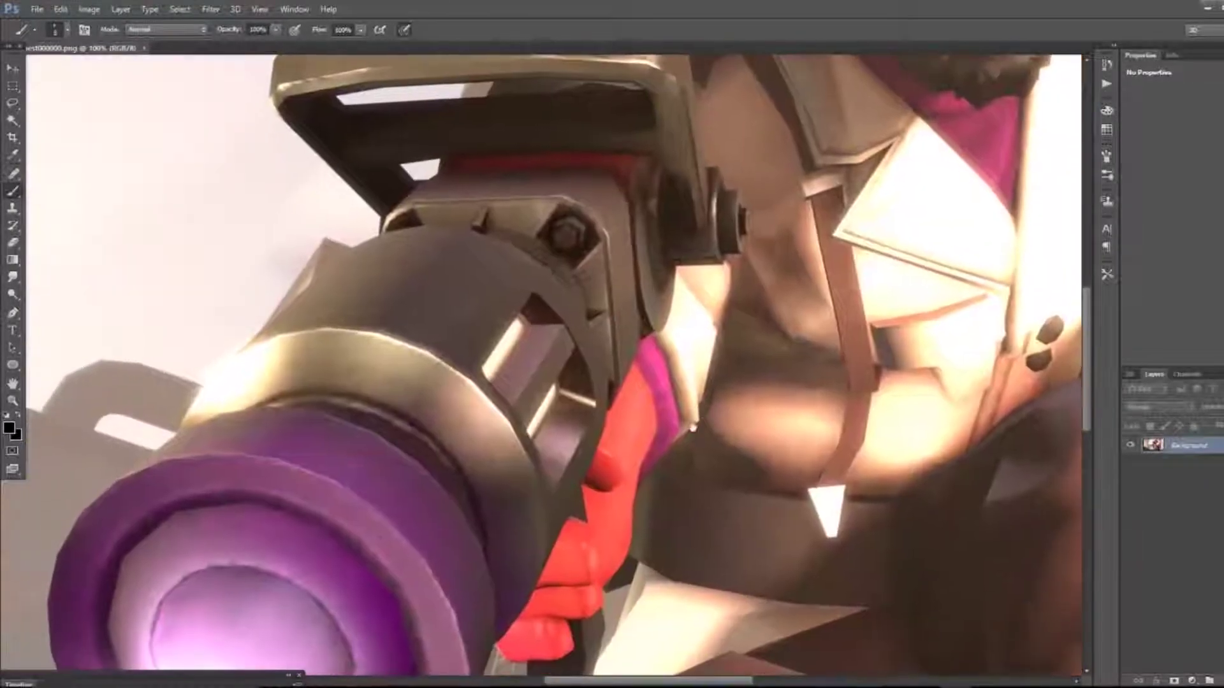
click(12, 276)
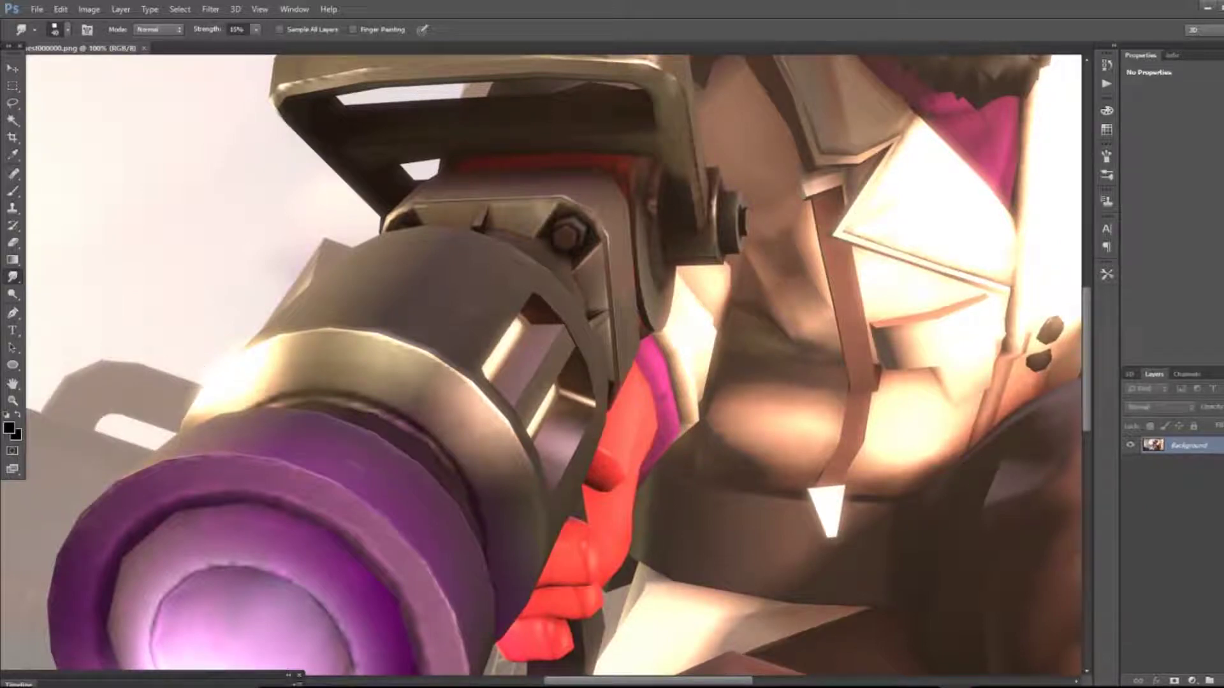
mouse_move(393, 430)
mouse_down()
mouse_move(490, 284)
mouse_move(537, 267)
mouse_up()
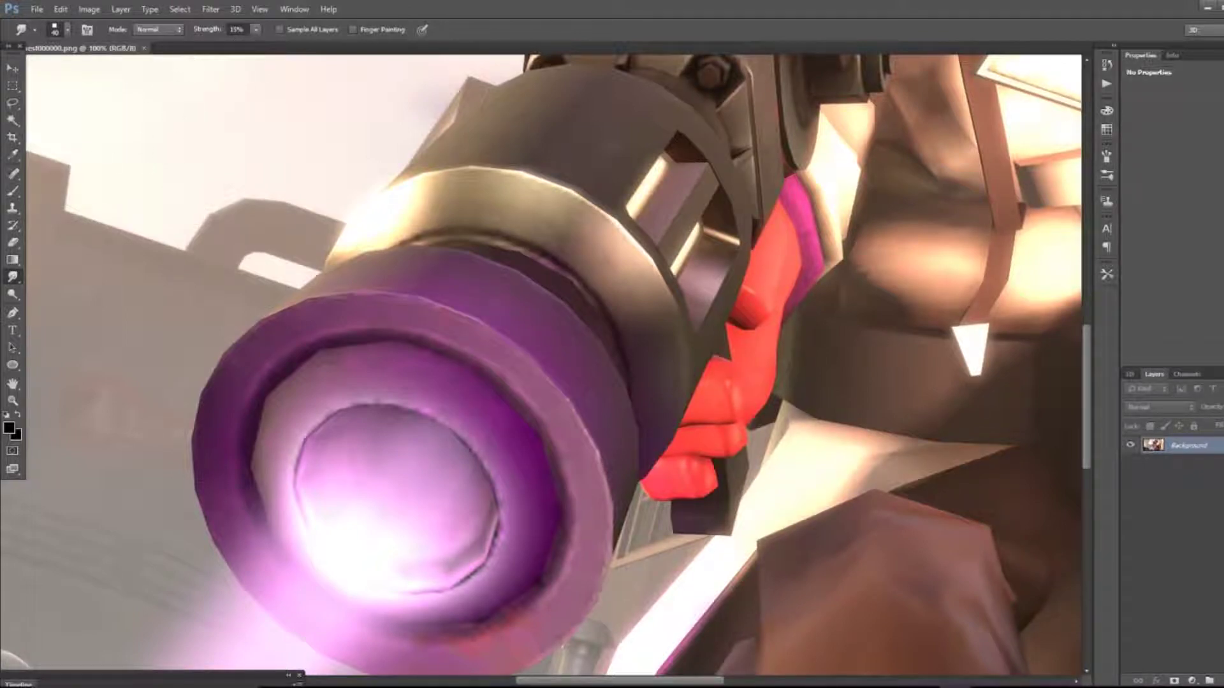
right_click(21, 276)
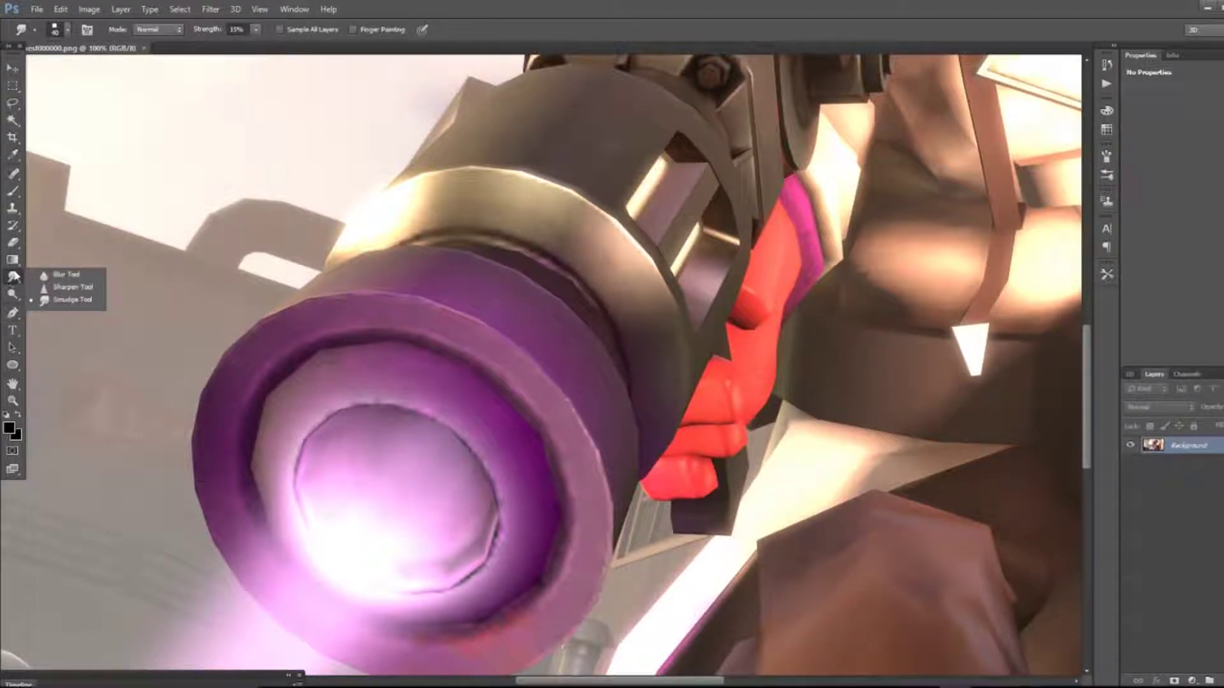
click(14, 277)
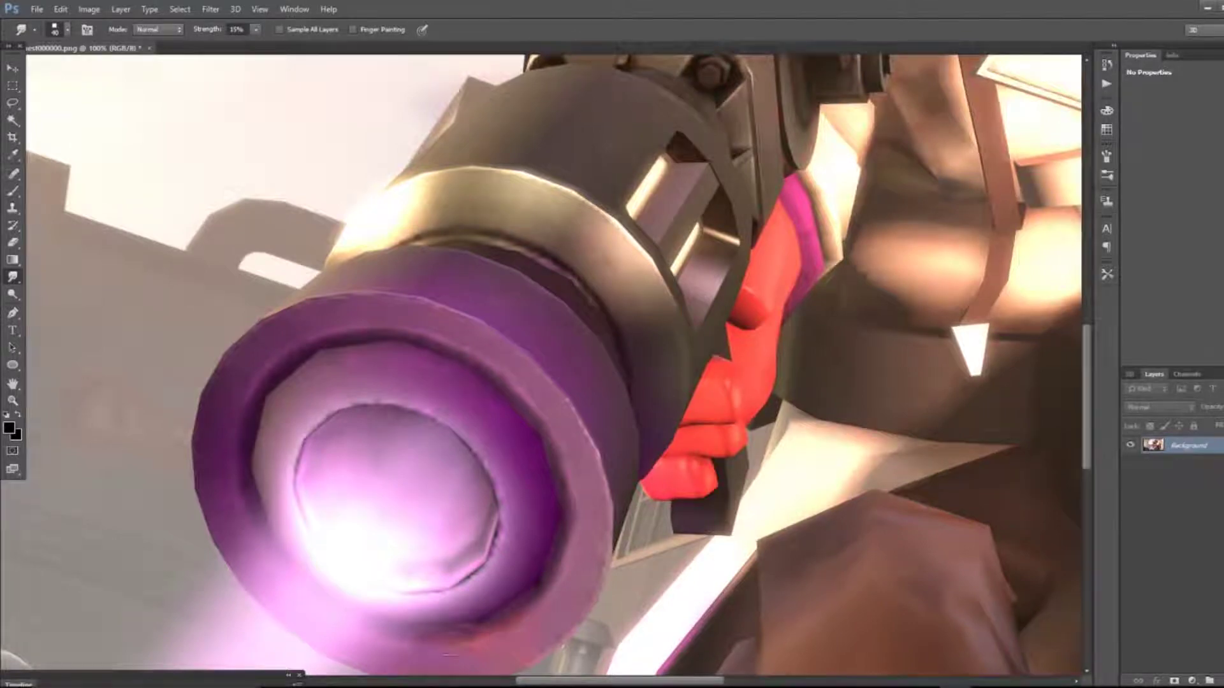
drag(450, 655, 486, 599)
drag(379, 248, 435, 300)
drag(589, 496, 585, 542)
drag(521, 575, 506, 595)
Step: Increase the Smudge brush size to 90 and soften the hard shading on the character's raised trouser knee
key(])
key(])
key(])
key(])
key(])
mouse_move(859, 670)
mouse_down()
mouse_move(466, 338)
mouse_move(124, 674)
mouse_up()
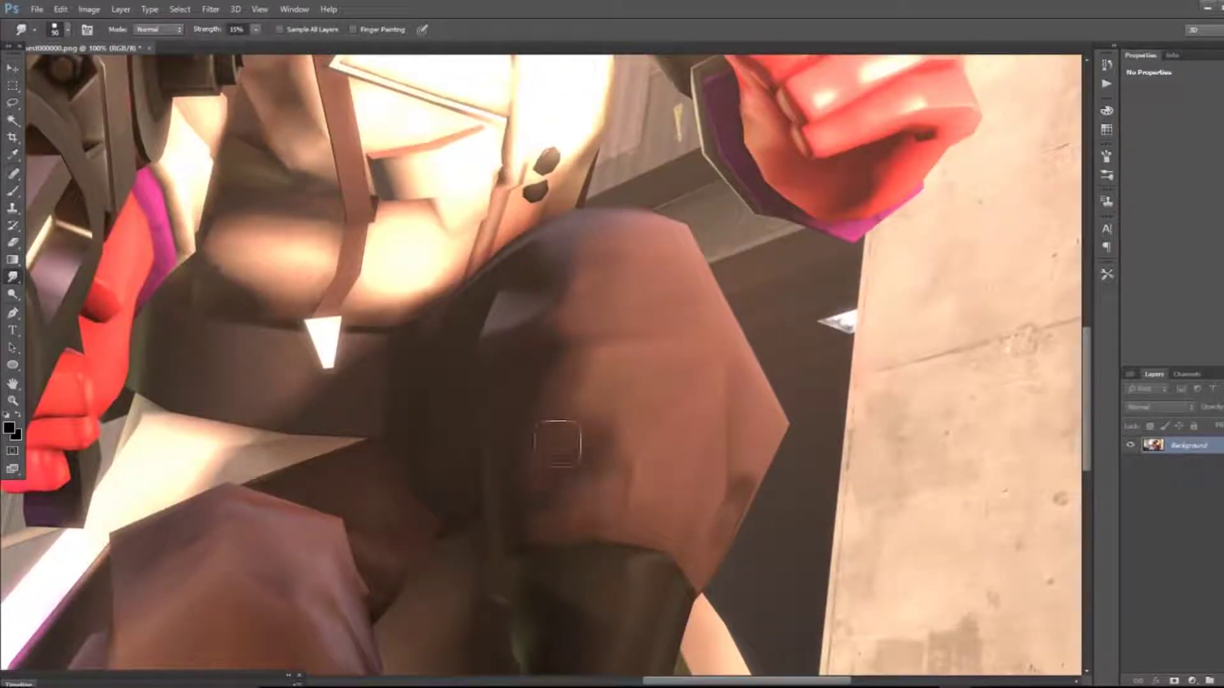
mouse_move(573, 343)
mouse_down()
mouse_move(609, 337)
mouse_move(547, 334)
mouse_move(564, 341)
mouse_move(580, 403)
mouse_up()
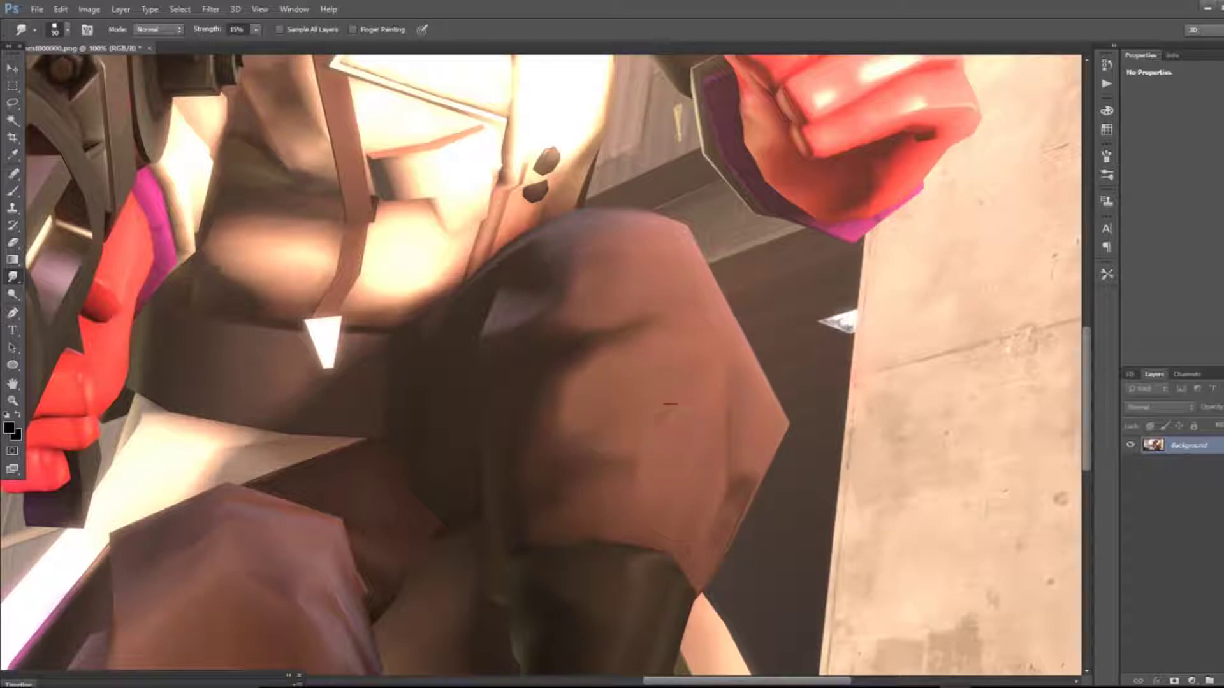
drag(725, 479, 739, 102)
drag(585, 382, 804, 637)
drag(574, 166, 548, 551)
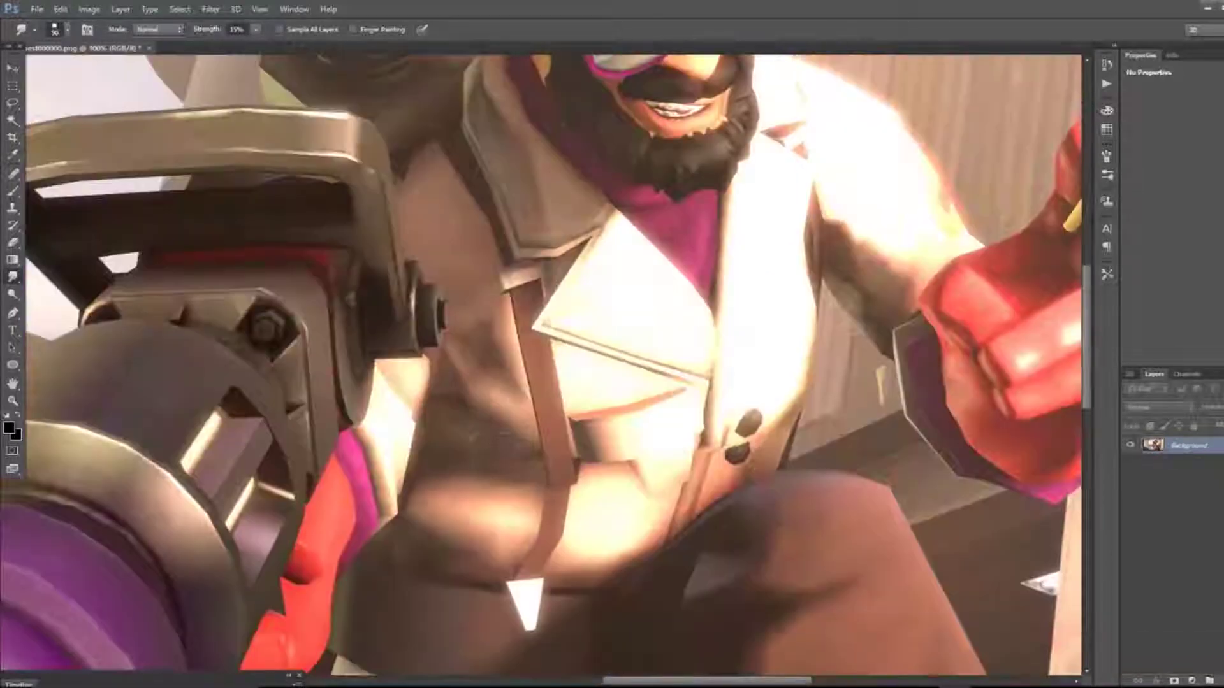
Step: Outline the dark notch along the white coat's edge with the Polygonal Lasso and paint it with sampled white
drag(172, 134, 394, 344)
drag(790, 306, 478, 385)
drag(779, 586, 577, 373)
drag(583, 662, 739, 274)
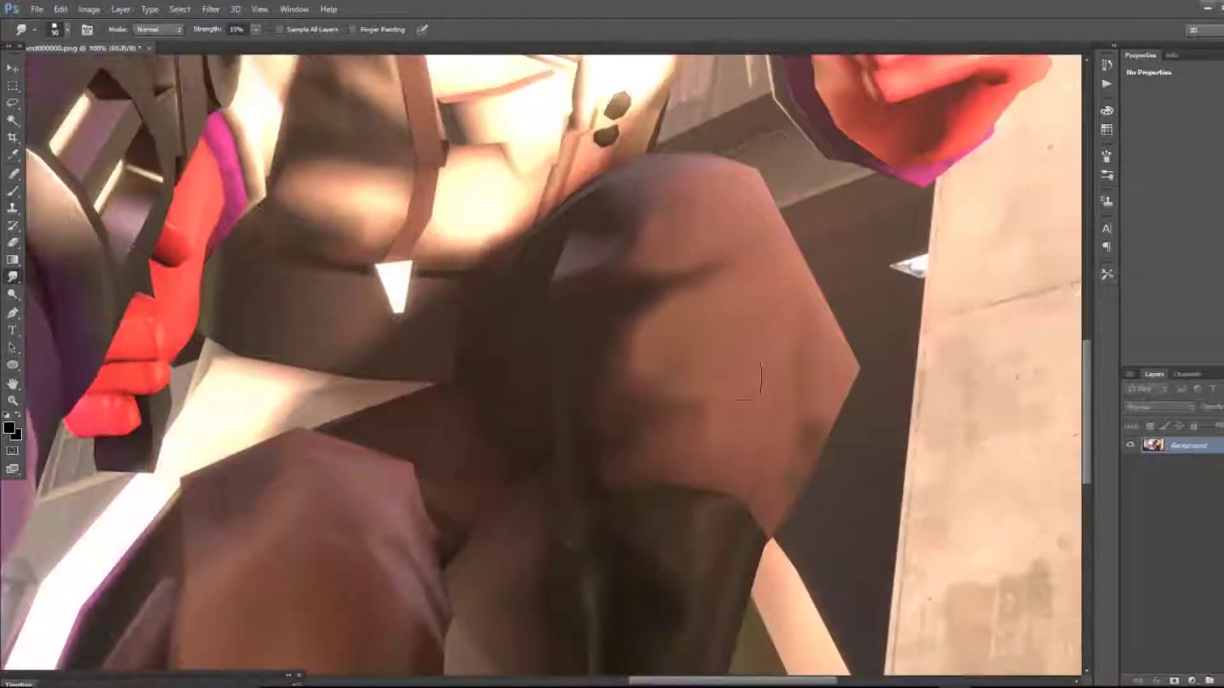
drag(650, 542, 690, 309)
drag(42, 425, 533, 355)
click(13, 102)
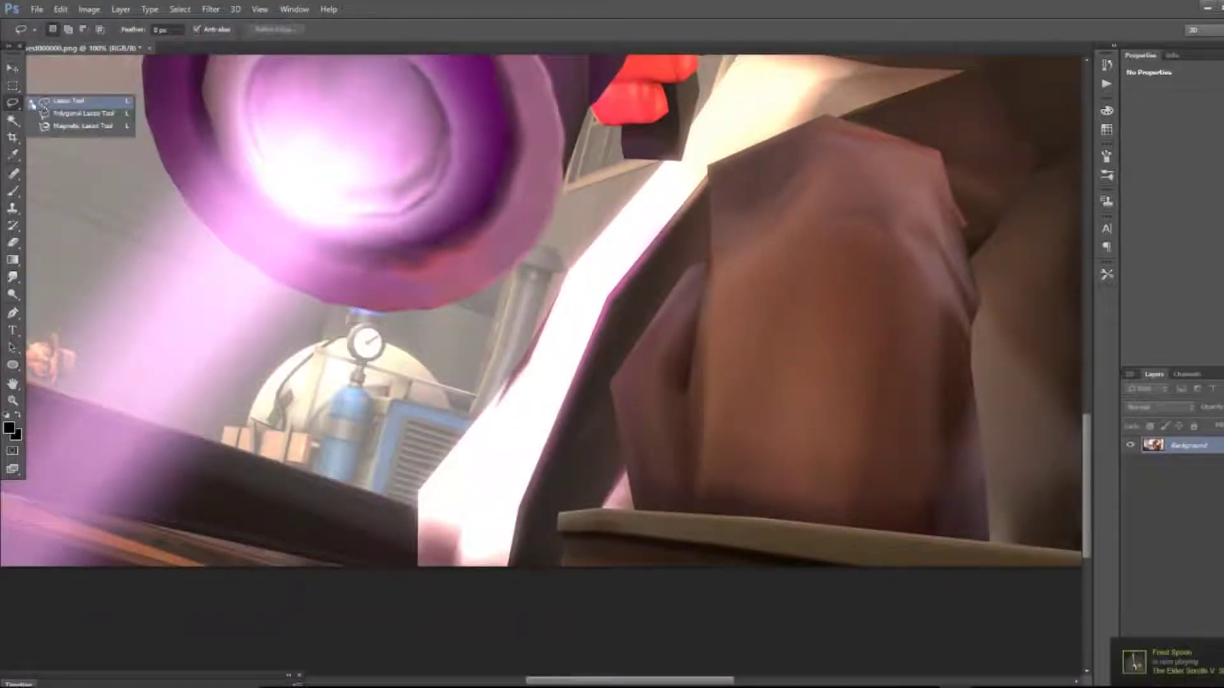
click(83, 113)
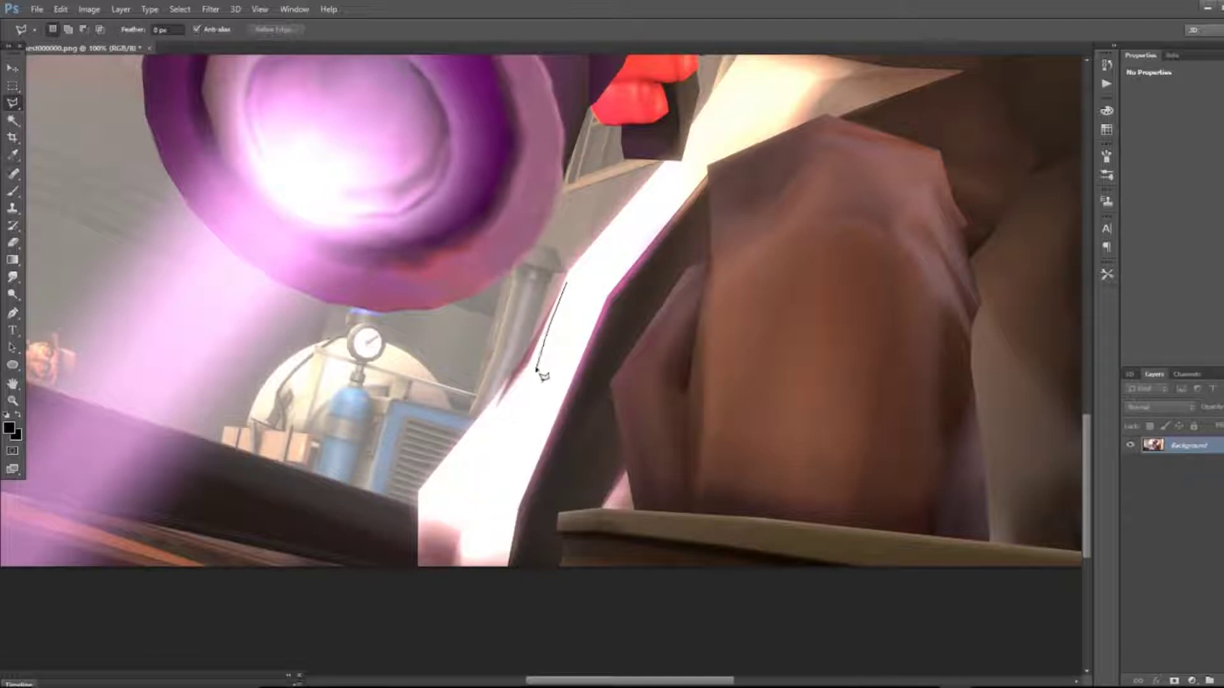
double_click(521, 402)
key(i)
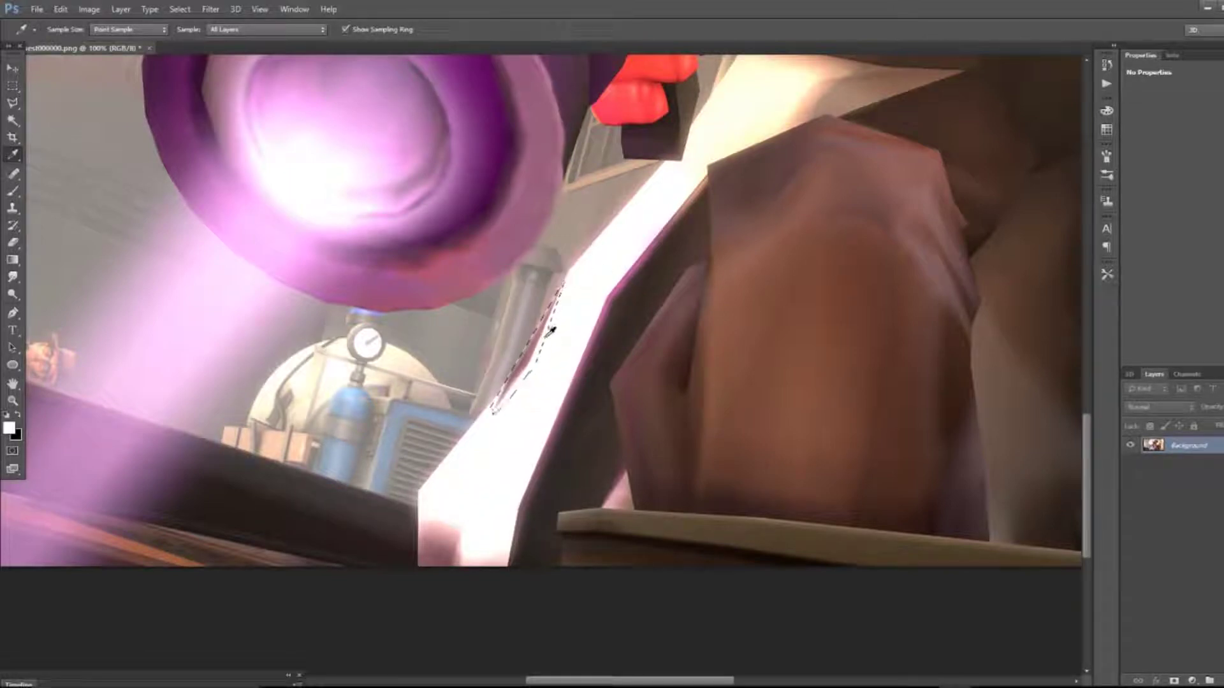
key(b)
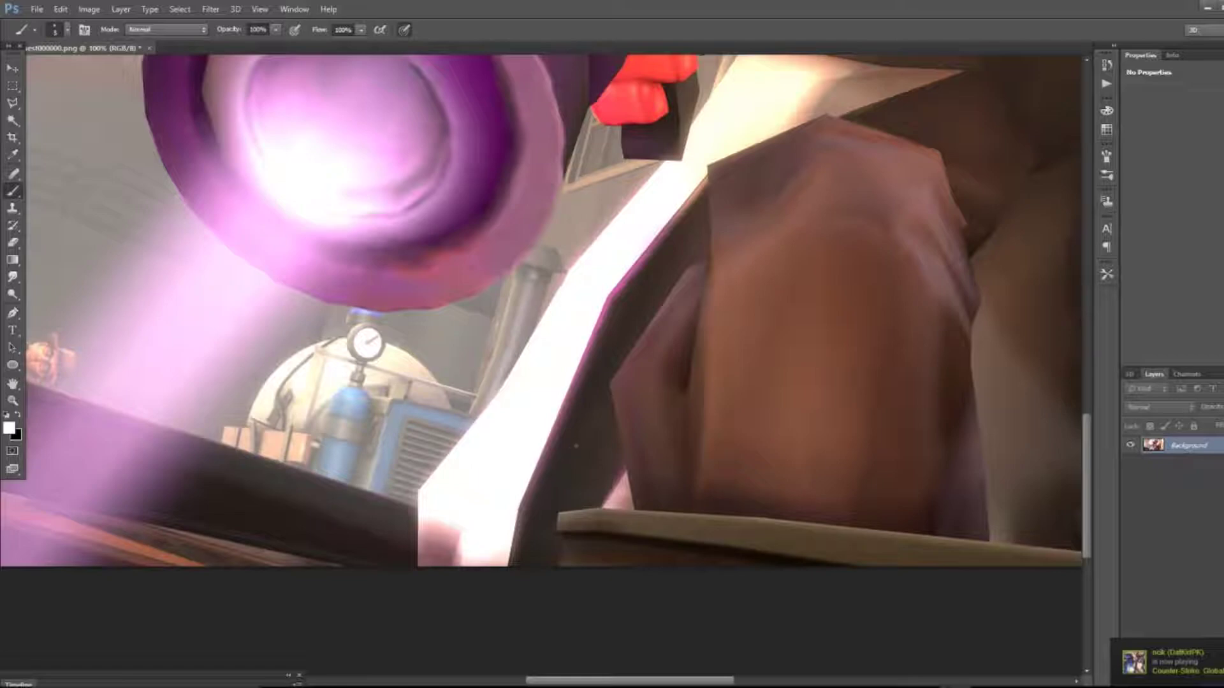
Step: Open the Liquify filter on the image and enlarge its preview to 200%
key(space)
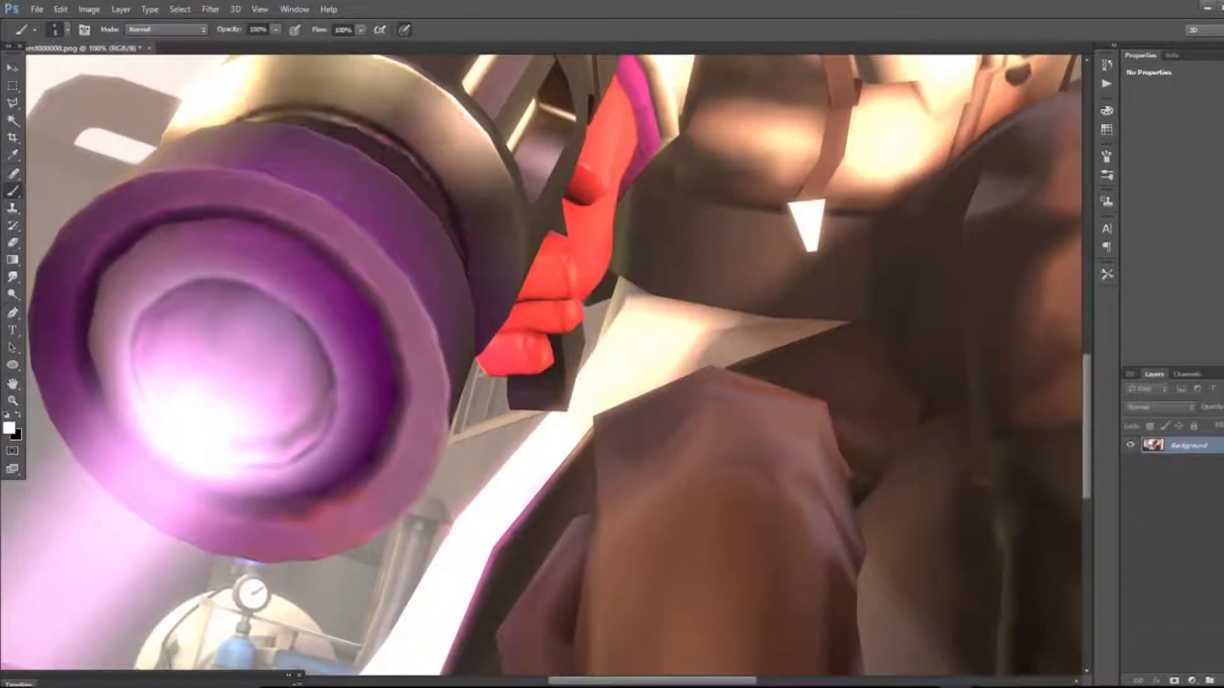
click(211, 9)
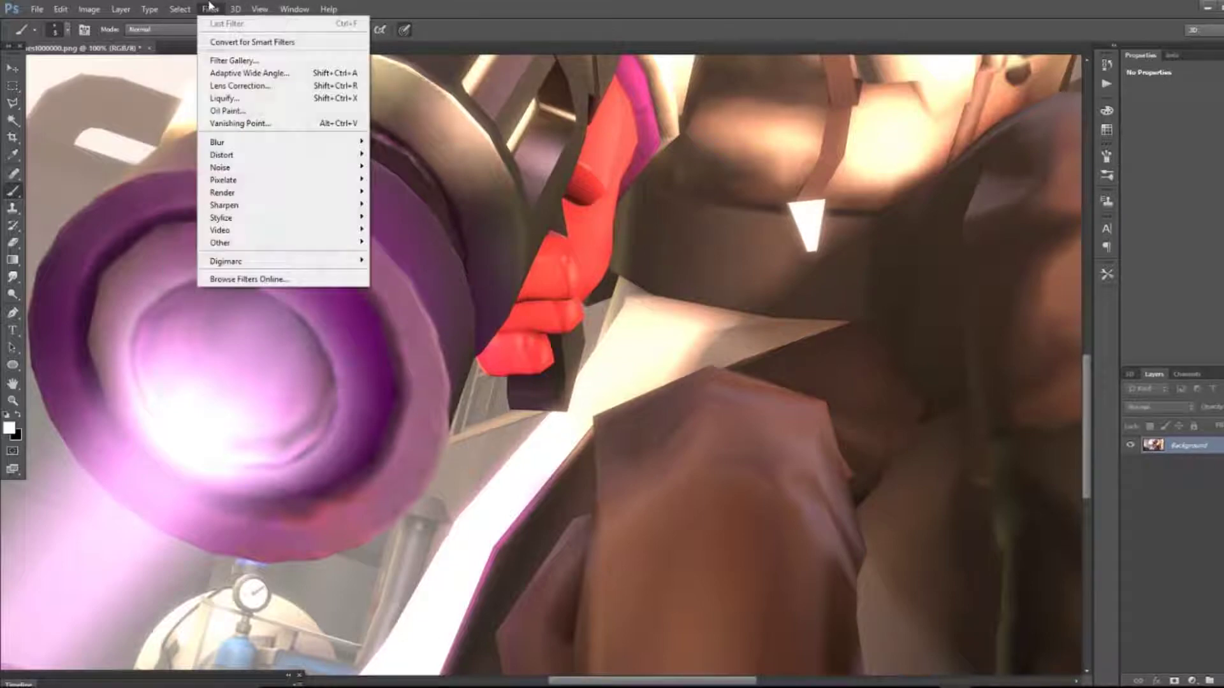
click(220, 99)
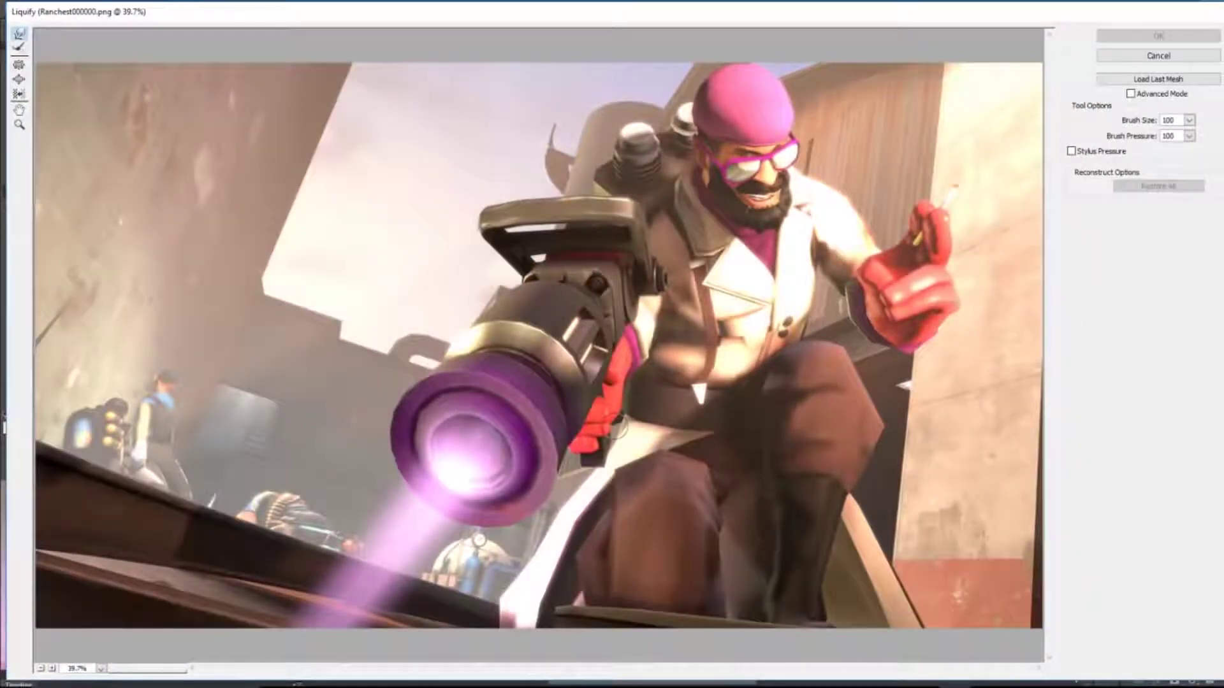
key(ctrl+plus)
key(ctrl+plus)
key(ctrl+plus)
key(ctrl+plus)
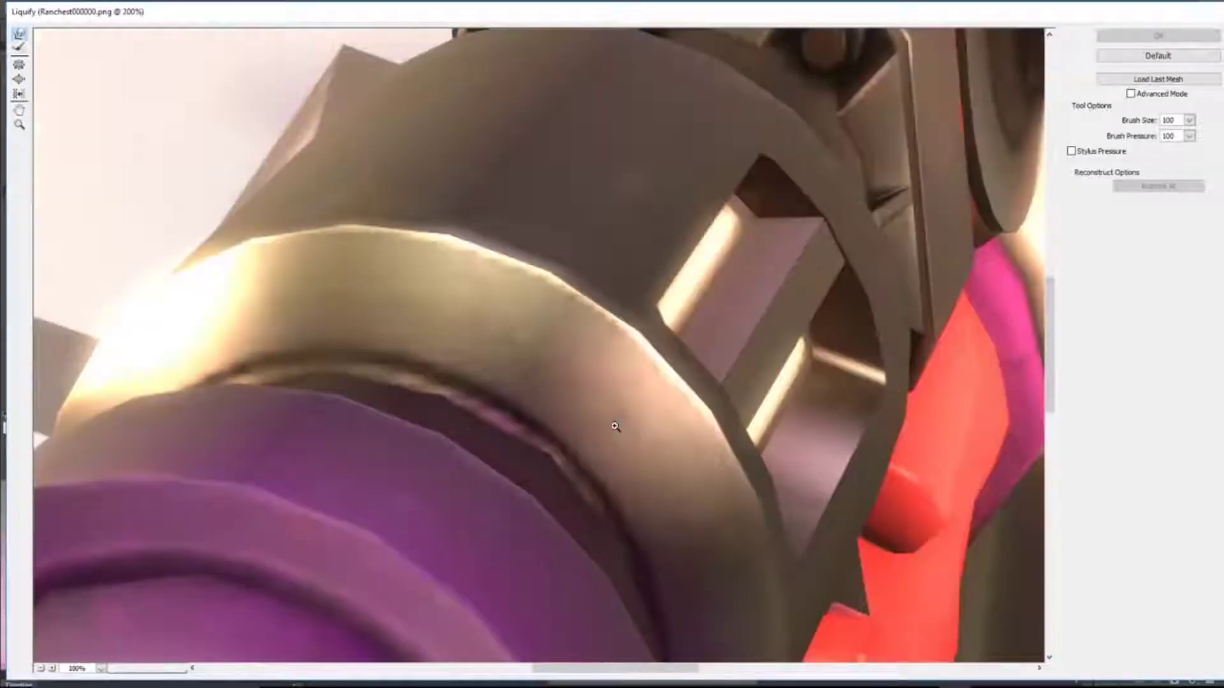
Step: Reduce the Liquify brush size to 30 and round off the pointed upper corners of the lower brown knee
drag(697, 376, 293, 107)
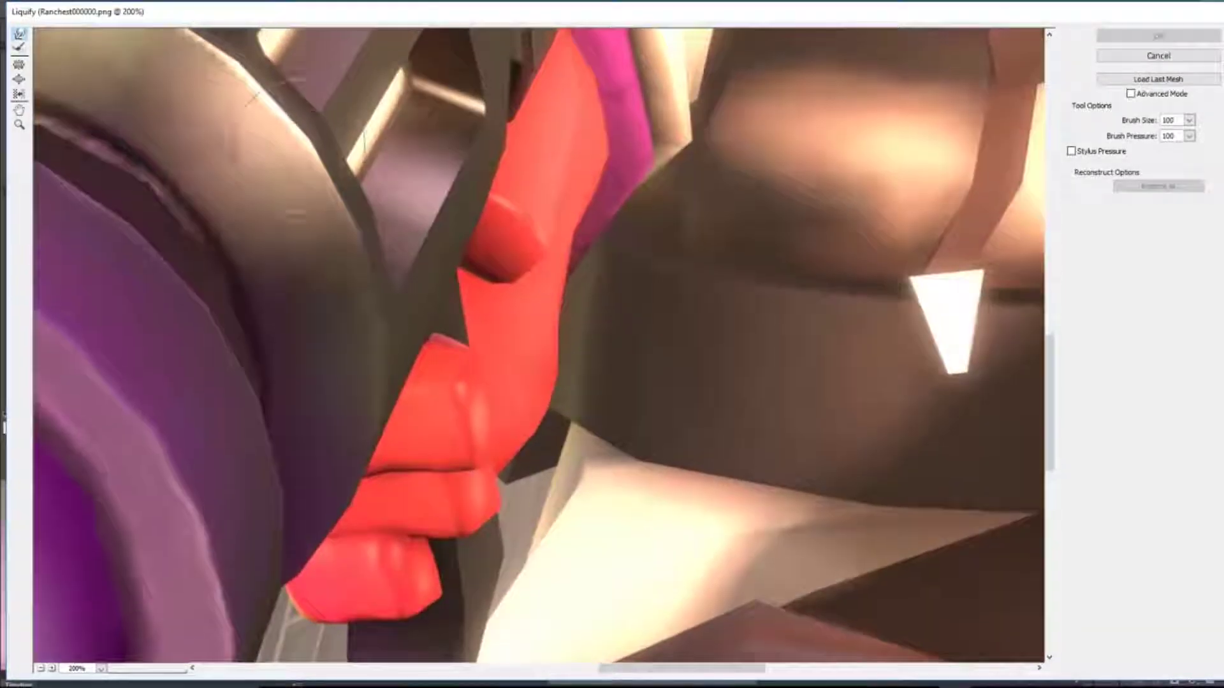
mouse_move(663, 284)
mouse_down()
mouse_move(474, 164)
mouse_move(397, 52)
mouse_up()
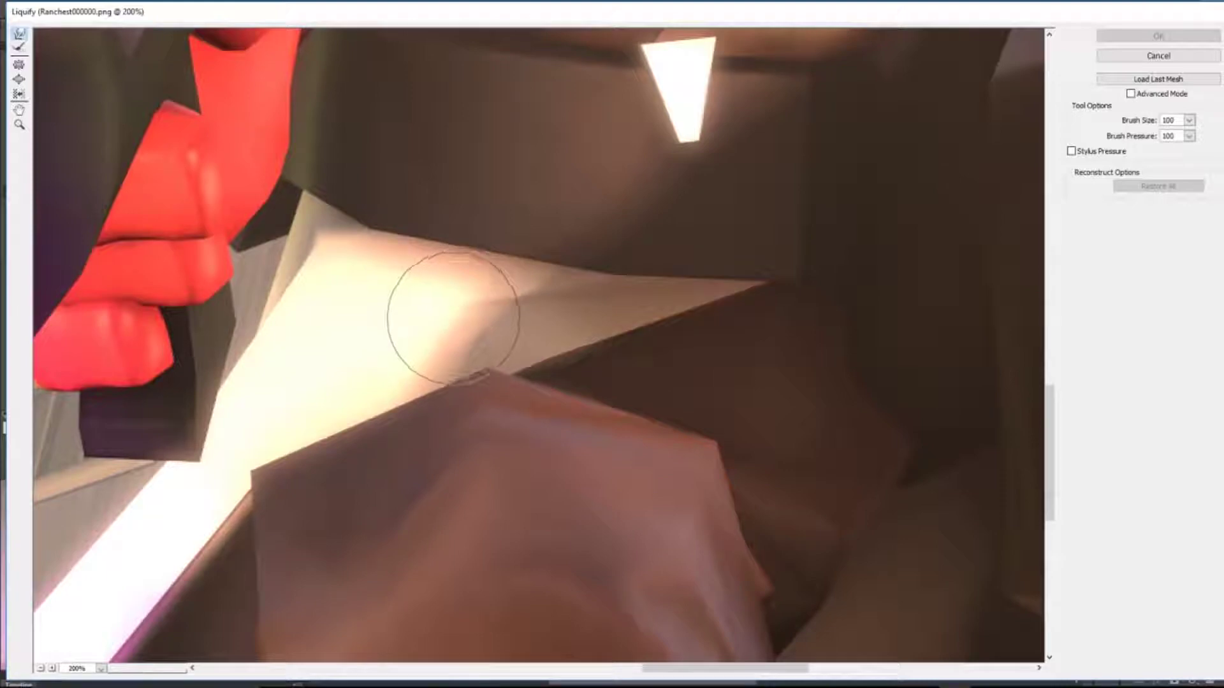
key(bracketleft)
key(bracketleft)
key(bracketleft)
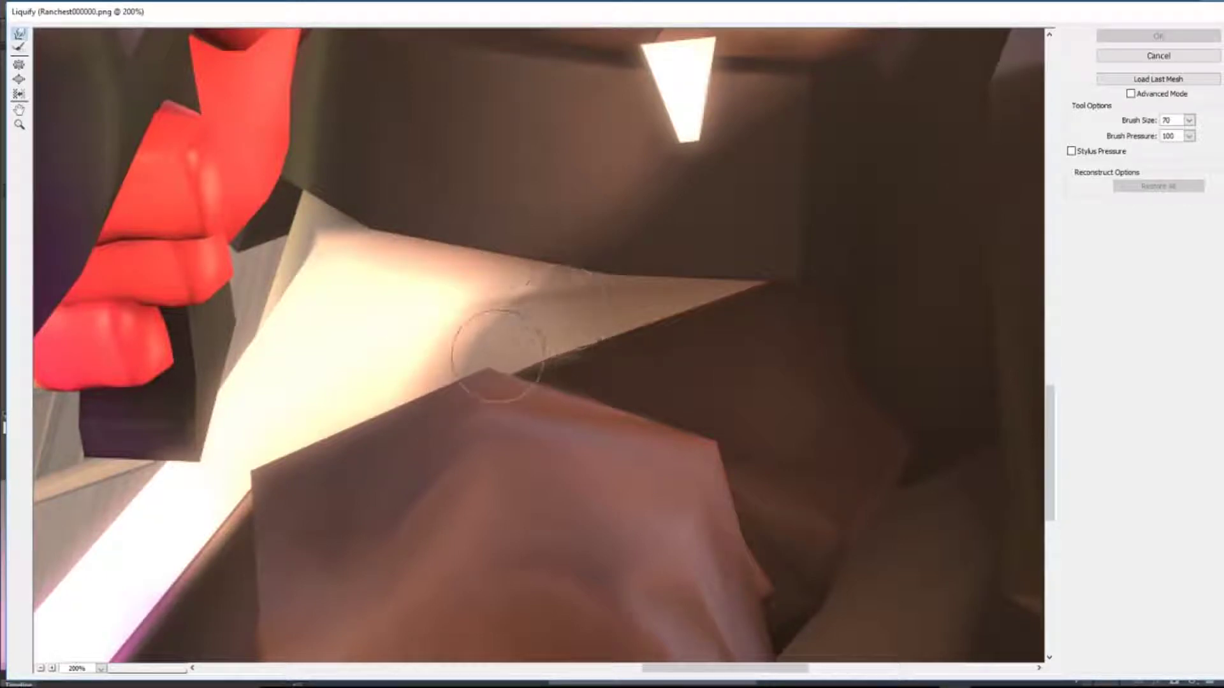
key(bracketleft)
key(bracketleft)
key(bracketleft)
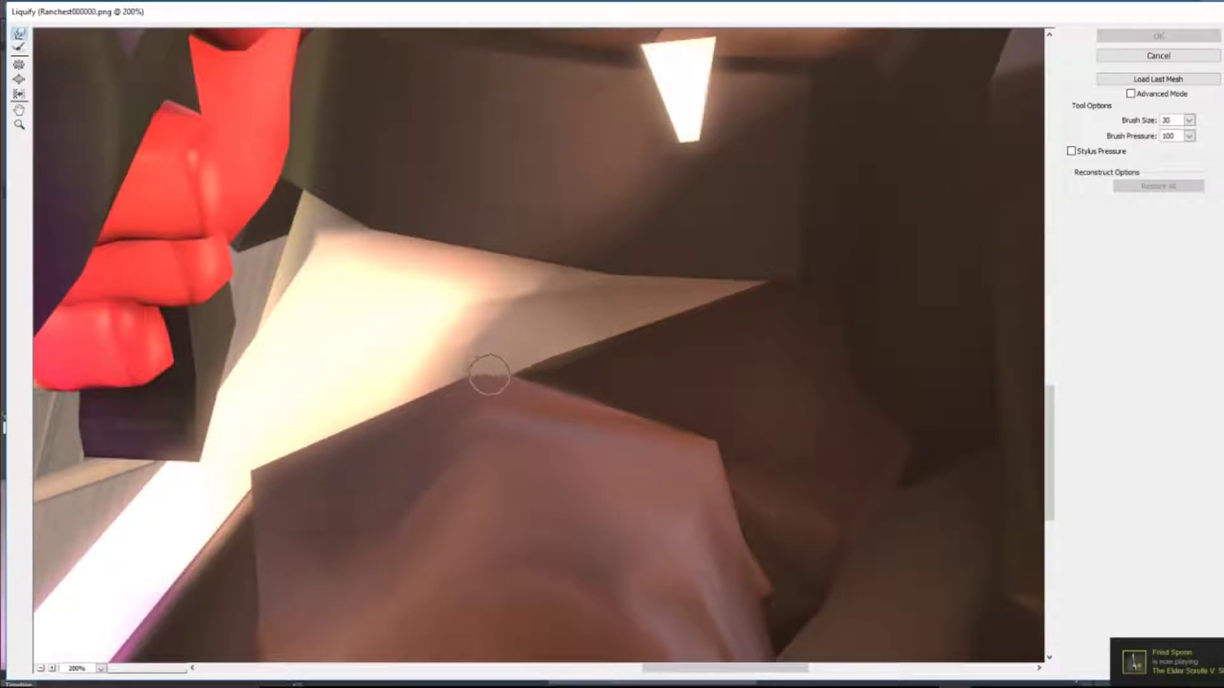
mouse_move(487, 374)
mouse_down()
mouse_move(470, 376)
mouse_move(497, 383)
mouse_up()
mouse_move(232, 487)
mouse_down()
mouse_move(255, 475)
mouse_move(241, 465)
mouse_move(274, 464)
mouse_move(235, 459)
mouse_move(246, 470)
mouse_up()
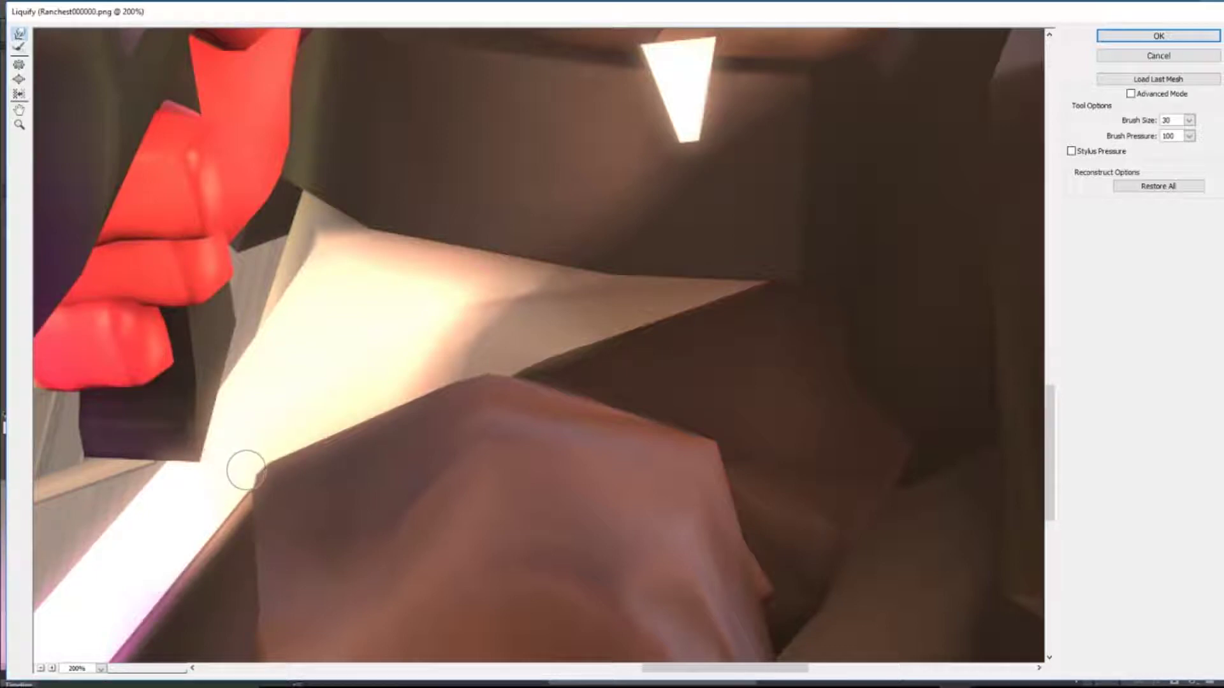
Step: Set the Liquify brush size to 35 and smooth the protruding corners on the inner side of the lower knee
mouse_move(491, 582)
mouse_down()
mouse_move(451, 512)
mouse_move(292, 358)
mouse_up()
key(bracketright)
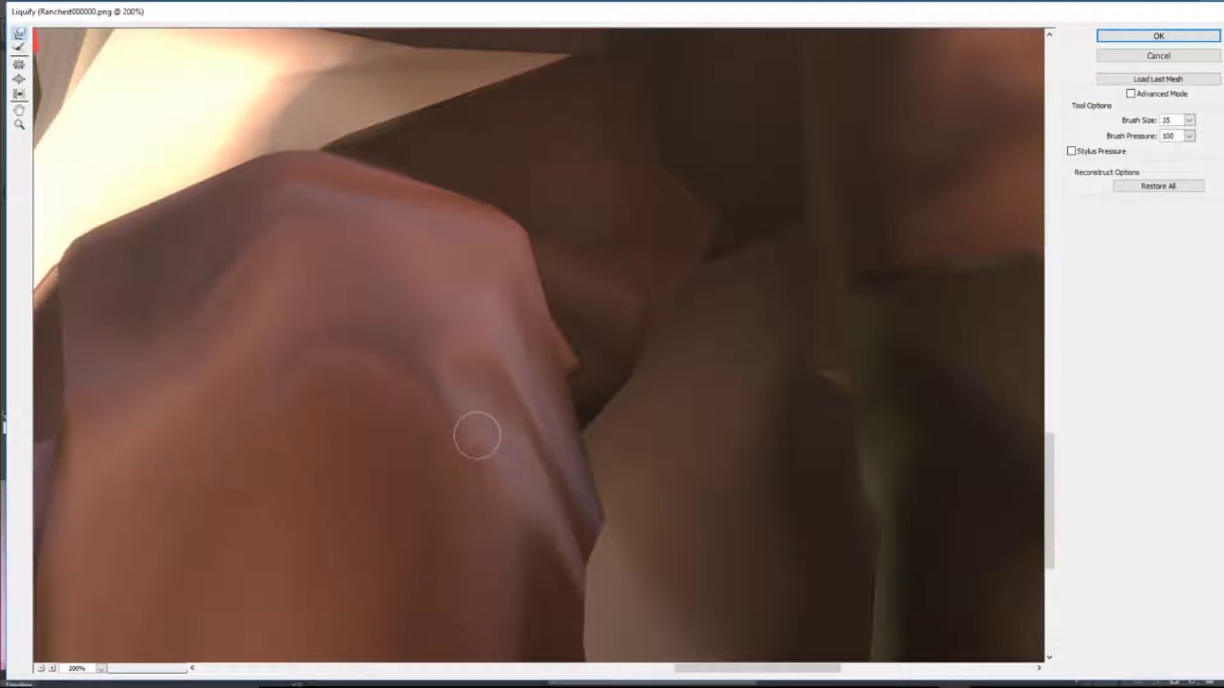
drag(470, 363, 396, 349)
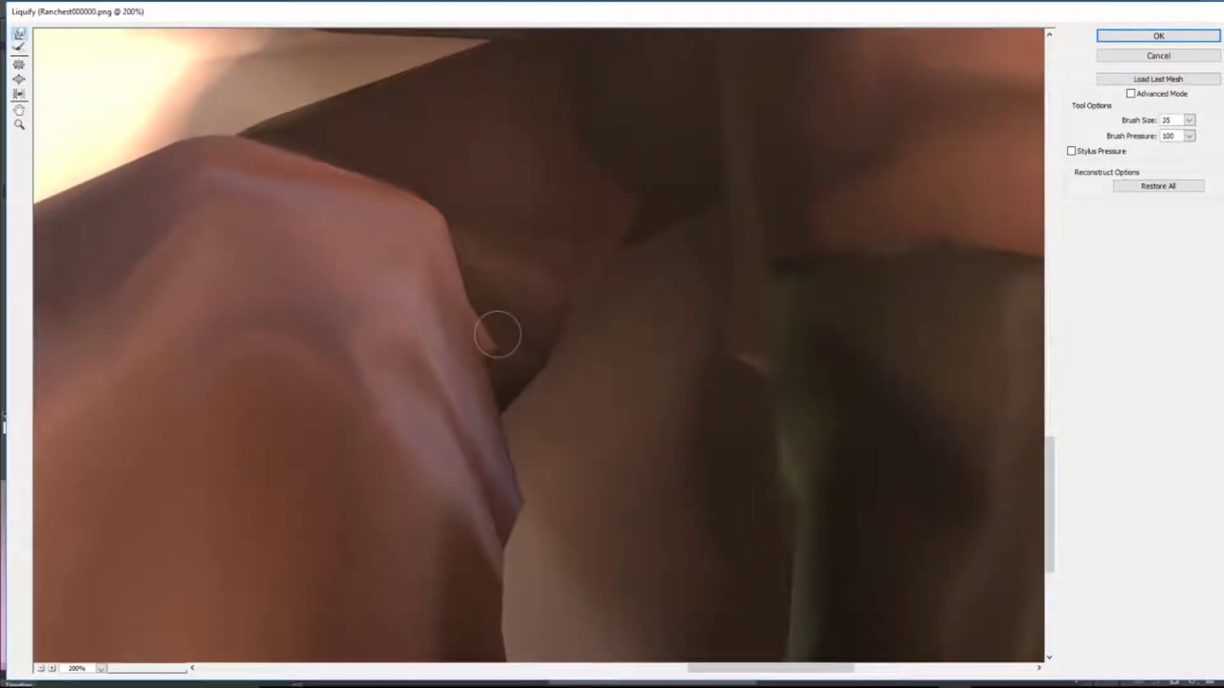
drag(498, 335, 486, 549)
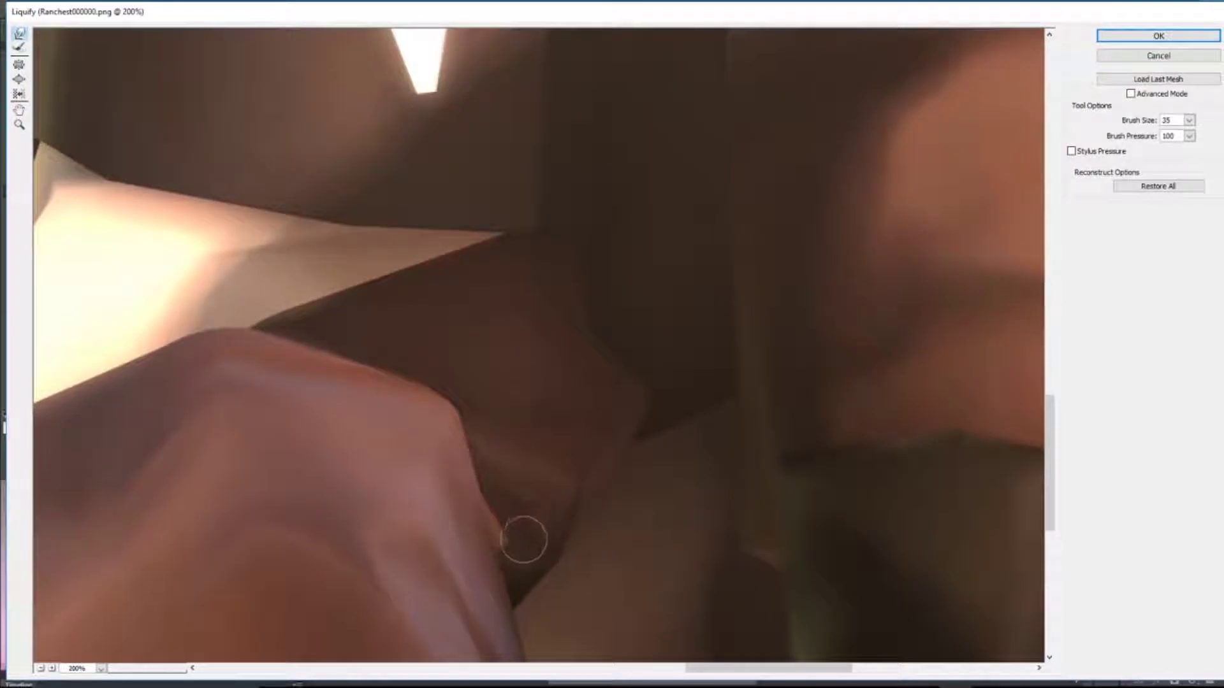
drag(518, 443, 541, 497)
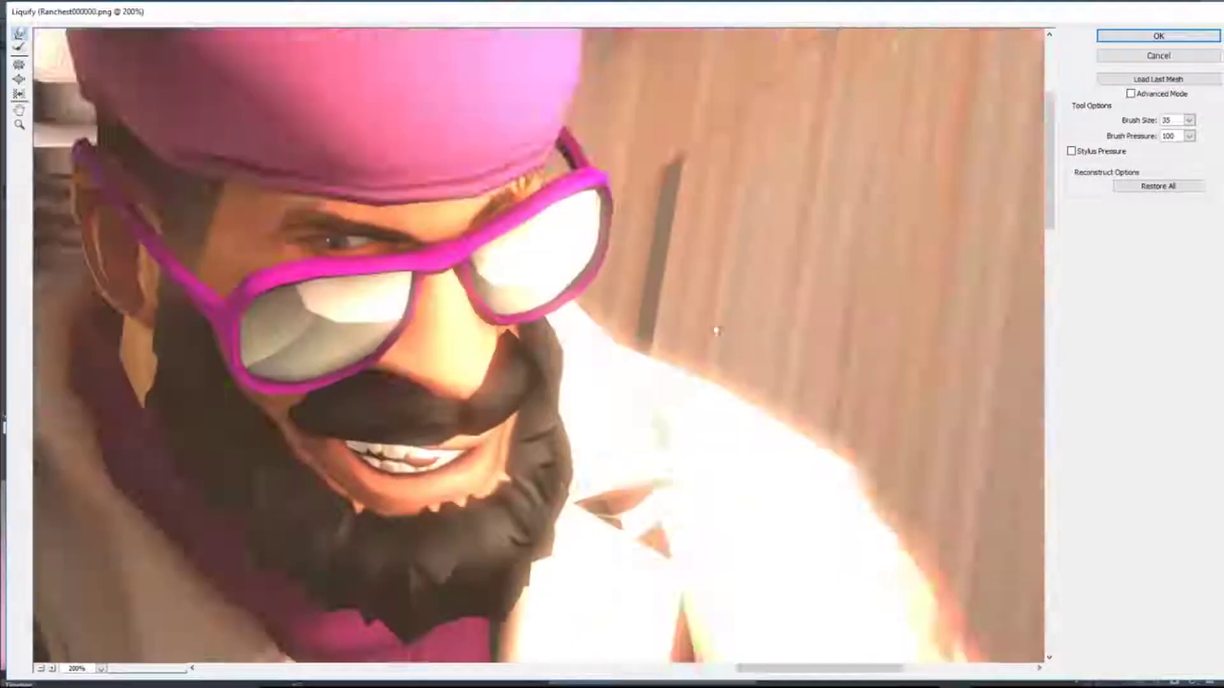
drag(133, 395, 374, 265)
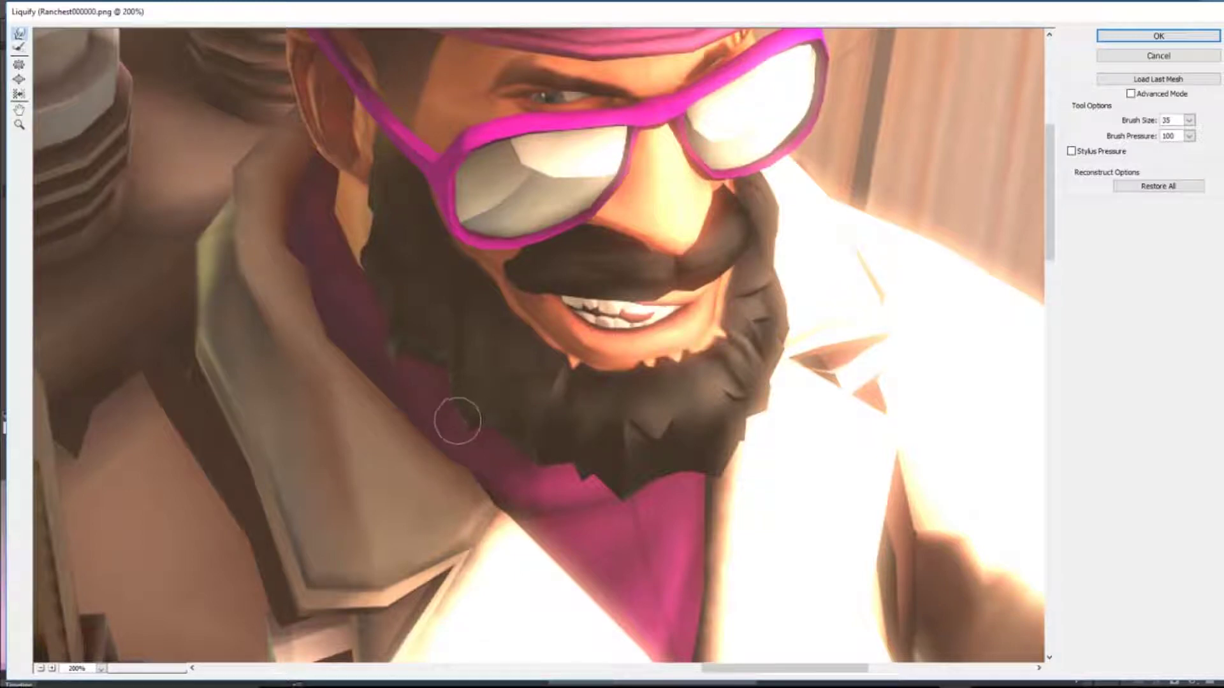
mouse_move(457, 421)
mouse_down()
mouse_move(395, 342)
mouse_move(396, 355)
mouse_move(440, 347)
mouse_move(441, 361)
mouse_move(516, 364)
mouse_move(499, 383)
mouse_move(508, 418)
mouse_move(541, 456)
mouse_move(520, 459)
mouse_move(502, 429)
mouse_move(495, 436)
mouse_move(620, 472)
mouse_move(617, 507)
mouse_move(575, 474)
mouse_move(651, 429)
mouse_move(705, 474)
mouse_move(738, 446)
mouse_move(730, 367)
mouse_move(749, 407)
mouse_move(773, 410)
mouse_move(757, 442)
mouse_move(785, 356)
mouse_up()
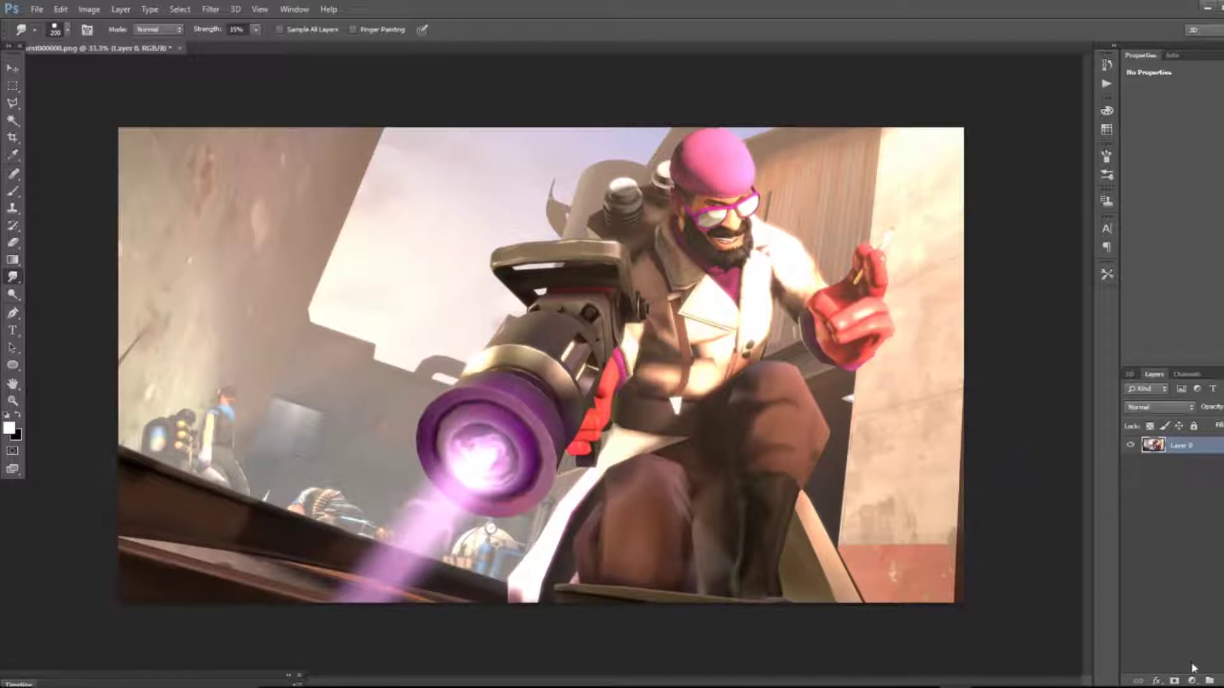
Step: Add an Exposure adjustment layer and adjust its offset and gamma correction to deepen the image's shadows
click(1193, 679)
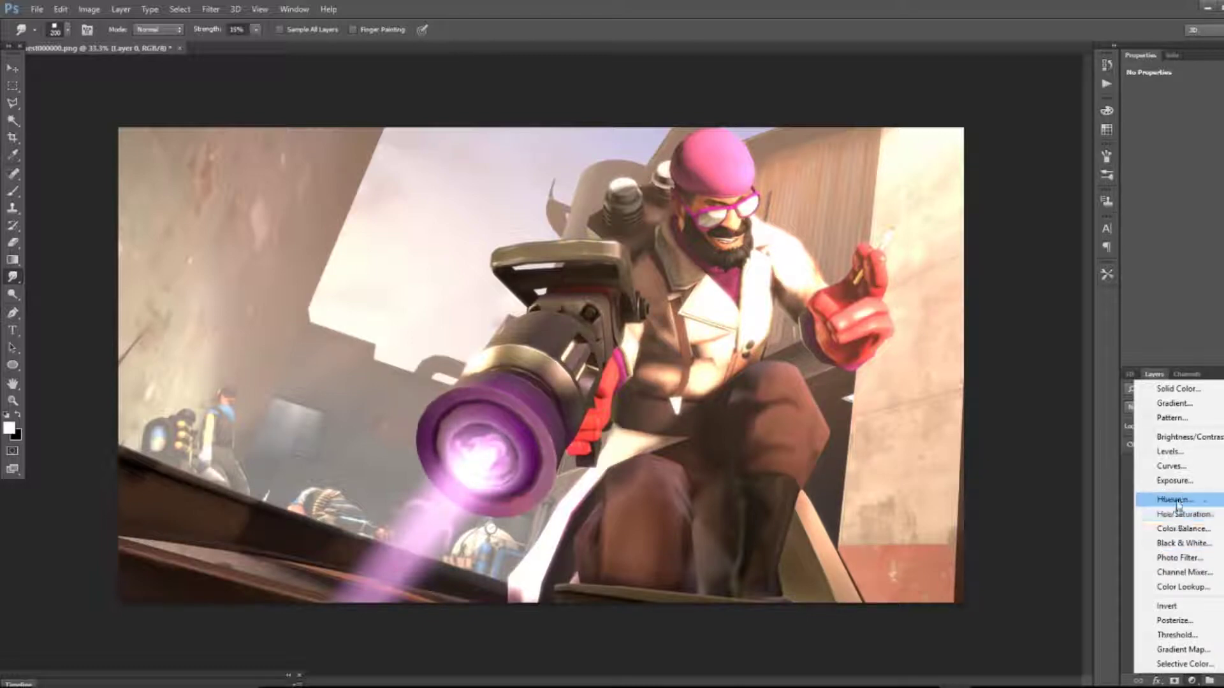
click(1175, 481)
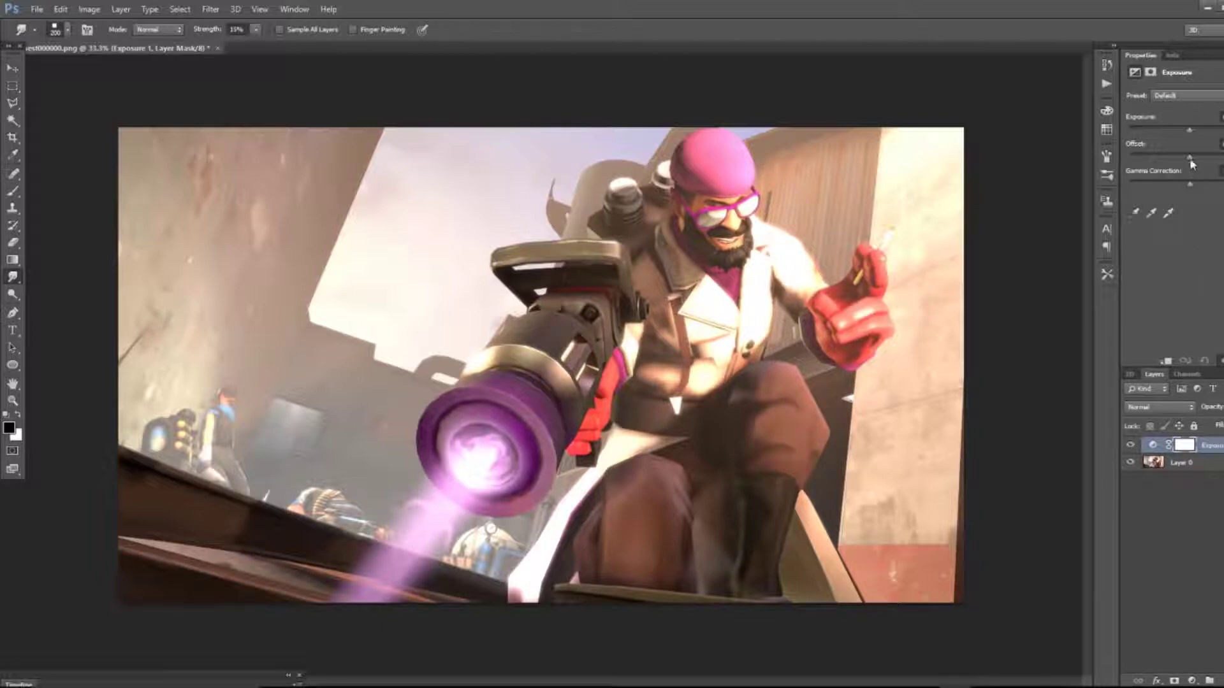
drag(1190, 156, 1191, 133)
drag(1190, 184, 1202, 184)
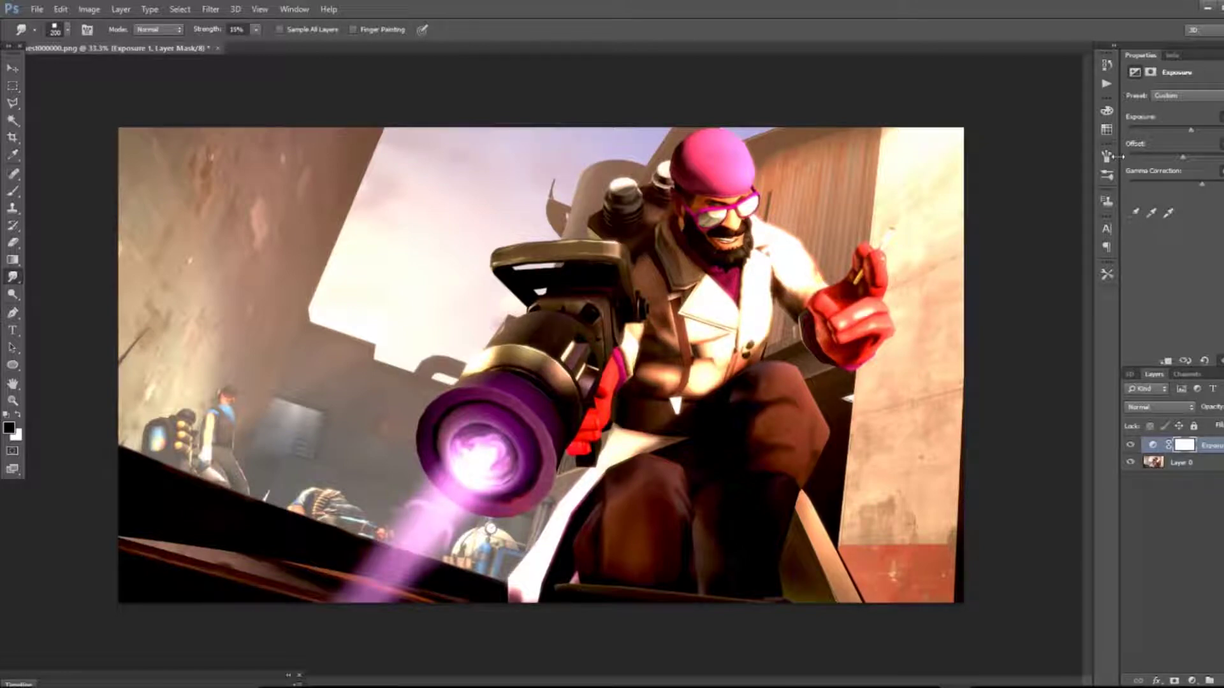
Step: Add a new empty layer between the image layer and the Exposure adjustment layer
click(1160, 461)
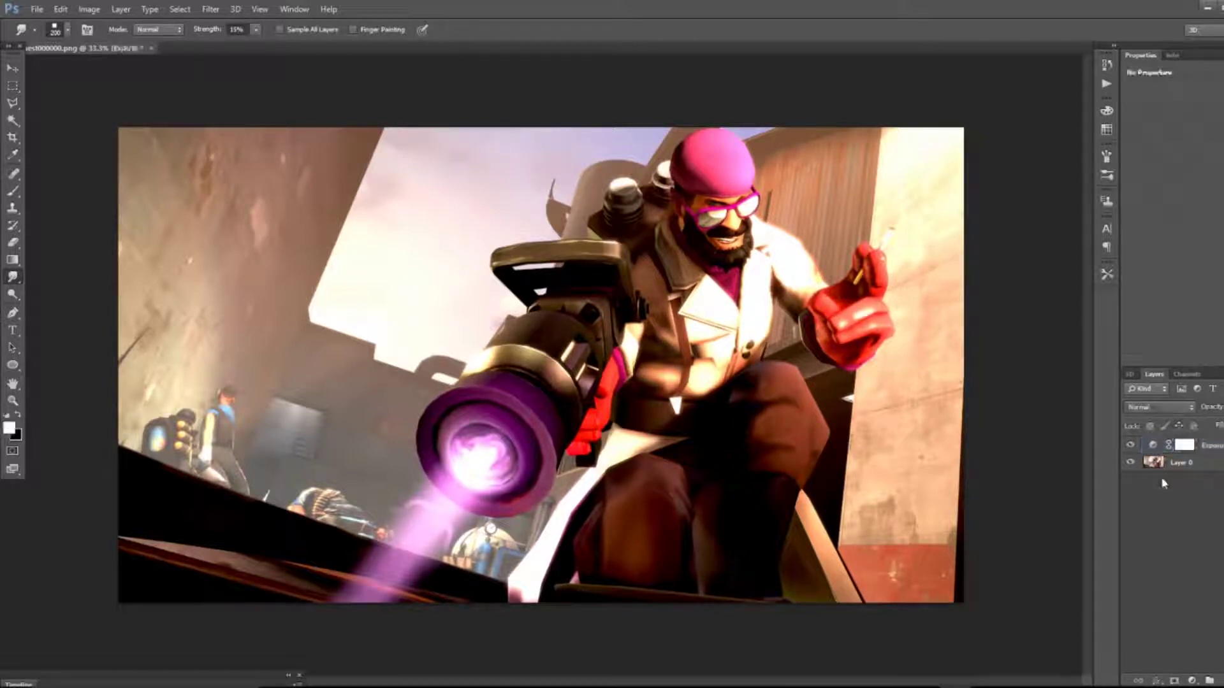
key(ctrl+shift+alt+n)
key(x)
key(ctrl+plus)
key(ctrl+plus)
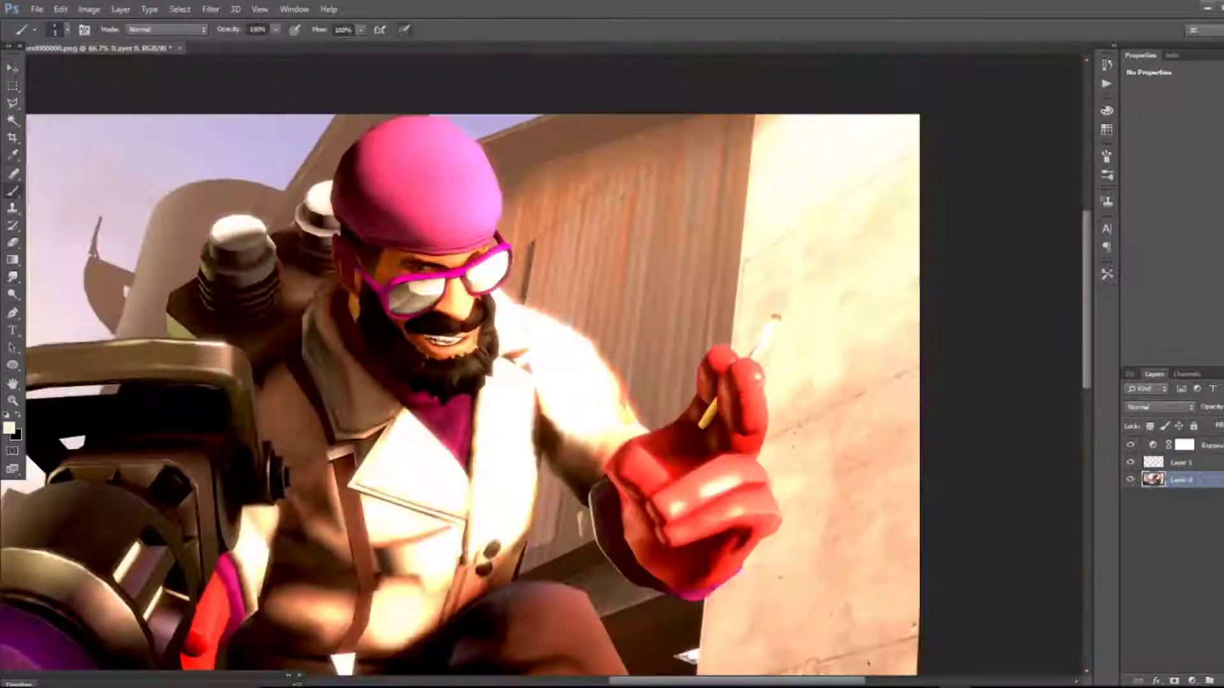
Step: Paint branching orange smoke wisps on Layer 1, rising from the tip of the match in the red glove
drag(776, 317, 760, 118)
key(ctrl+z)
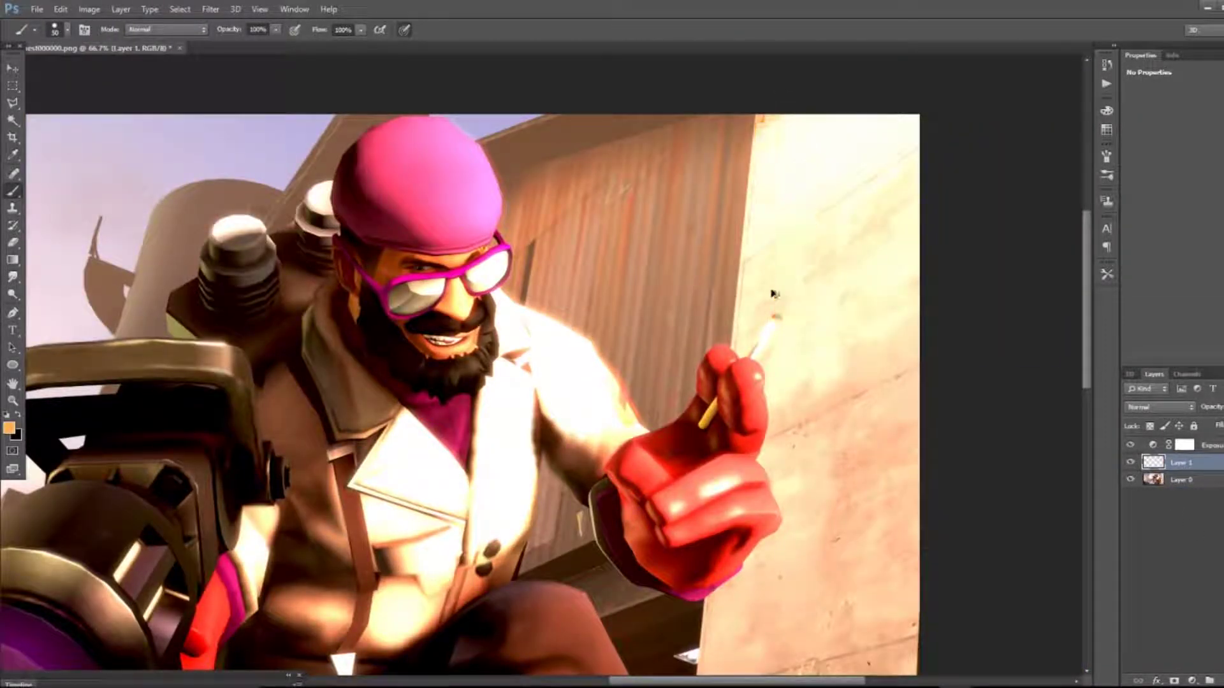
drag(774, 315, 776, 127)
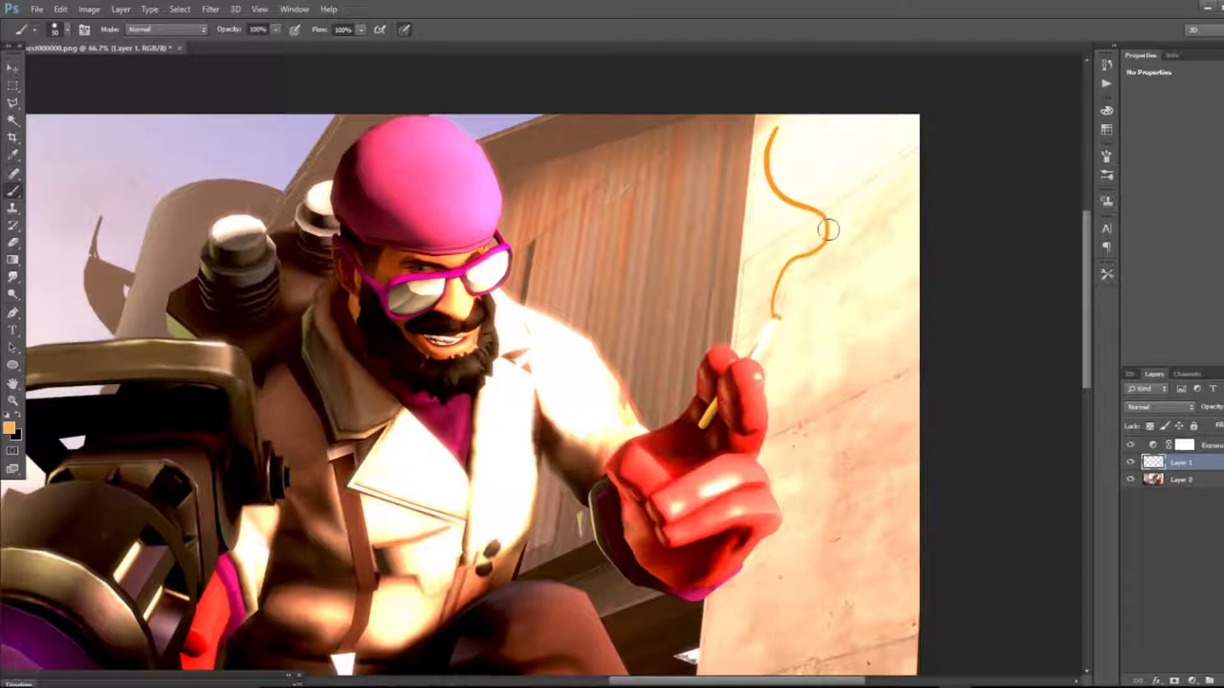
drag(828, 229, 899, 105)
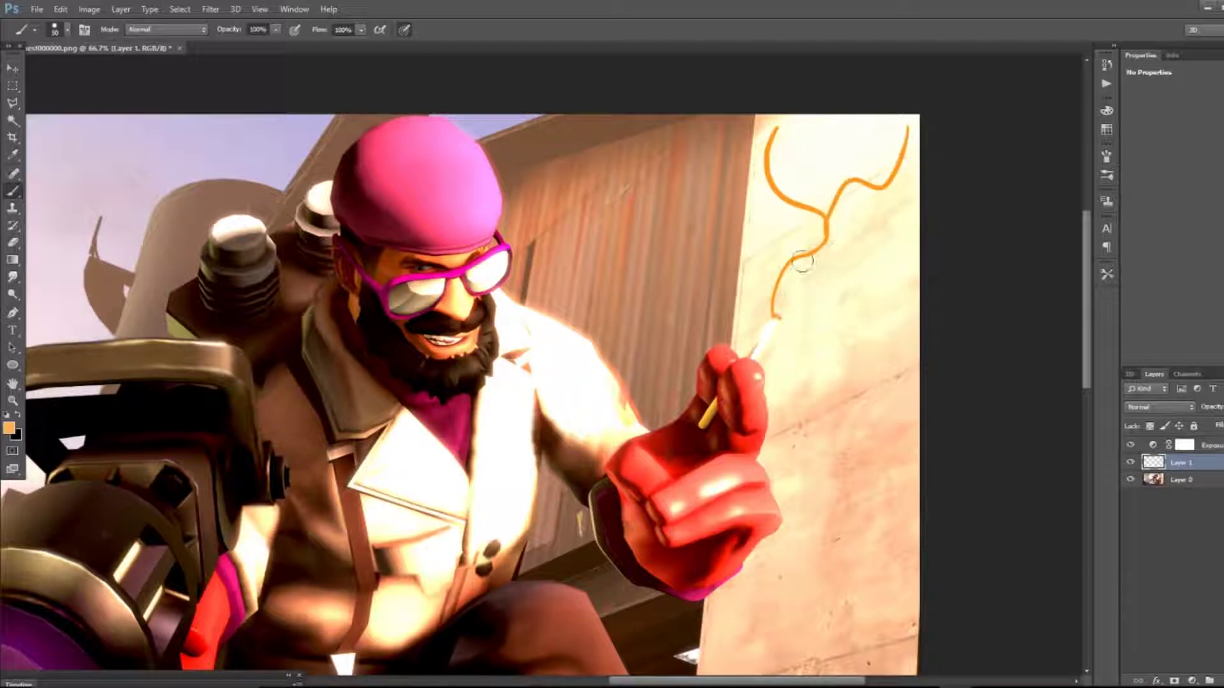
drag(797, 259, 775, 317)
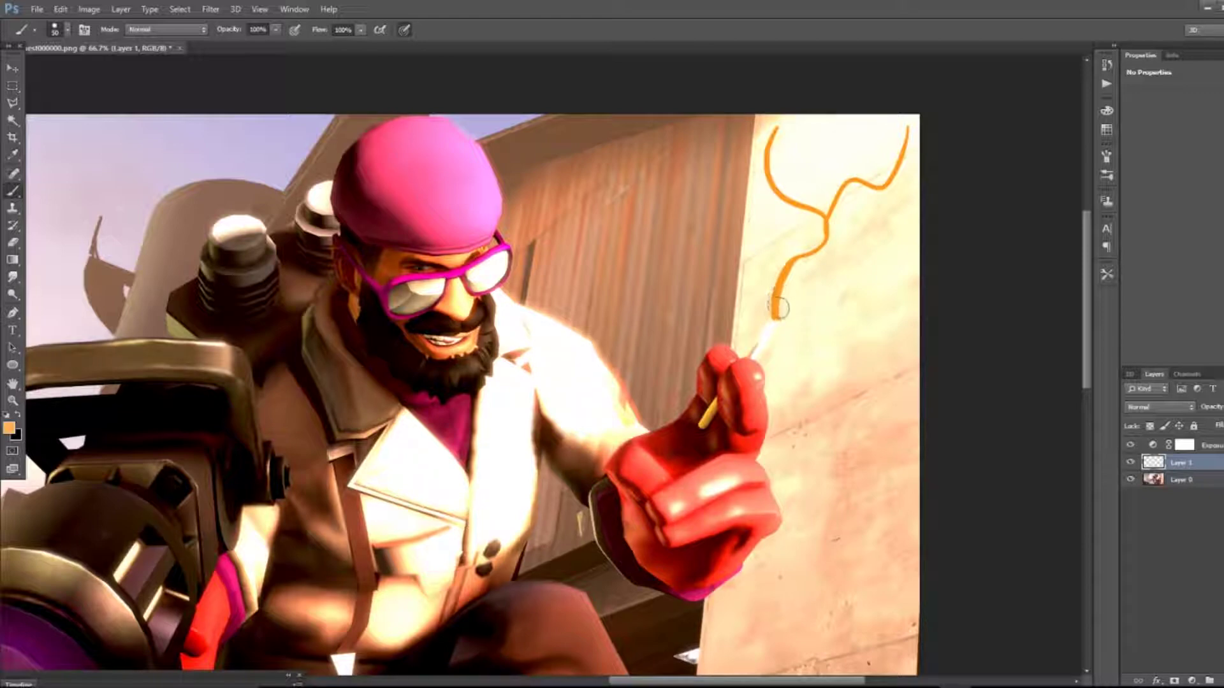
Step: Soften the orange wisps with the Smudge tool at brush size 125 and 15% strength
click(14, 278)
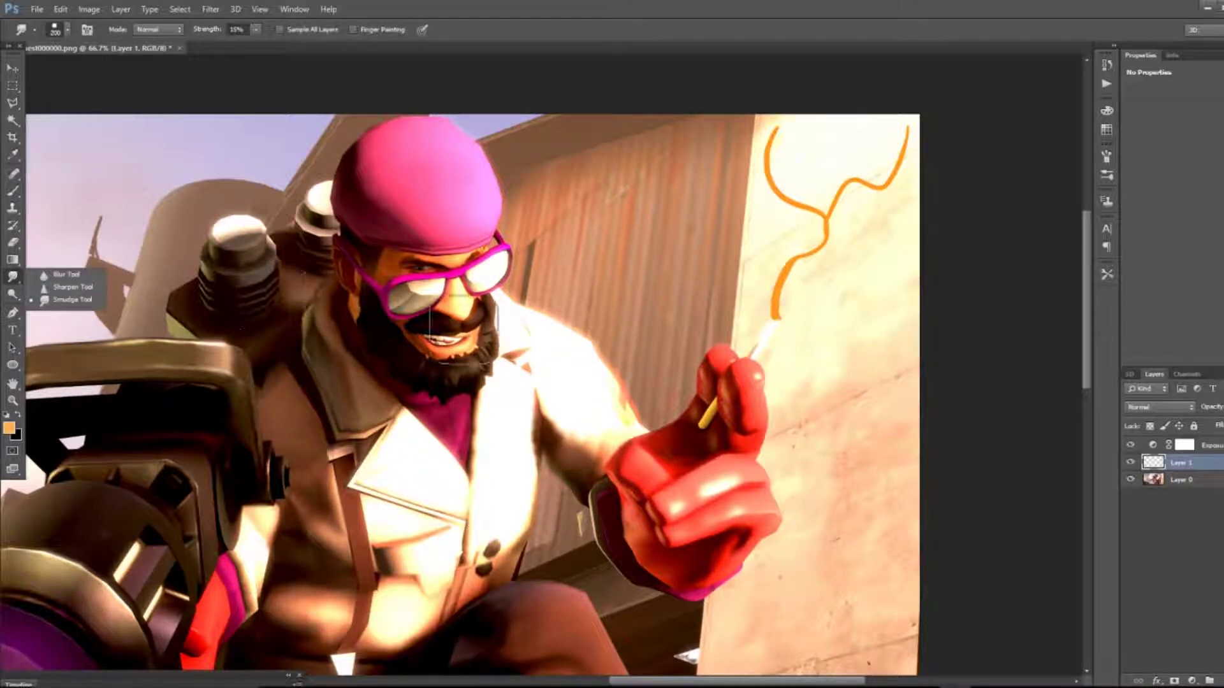
key(bracketleft)
key(bracketleft)
key(bracketleft)
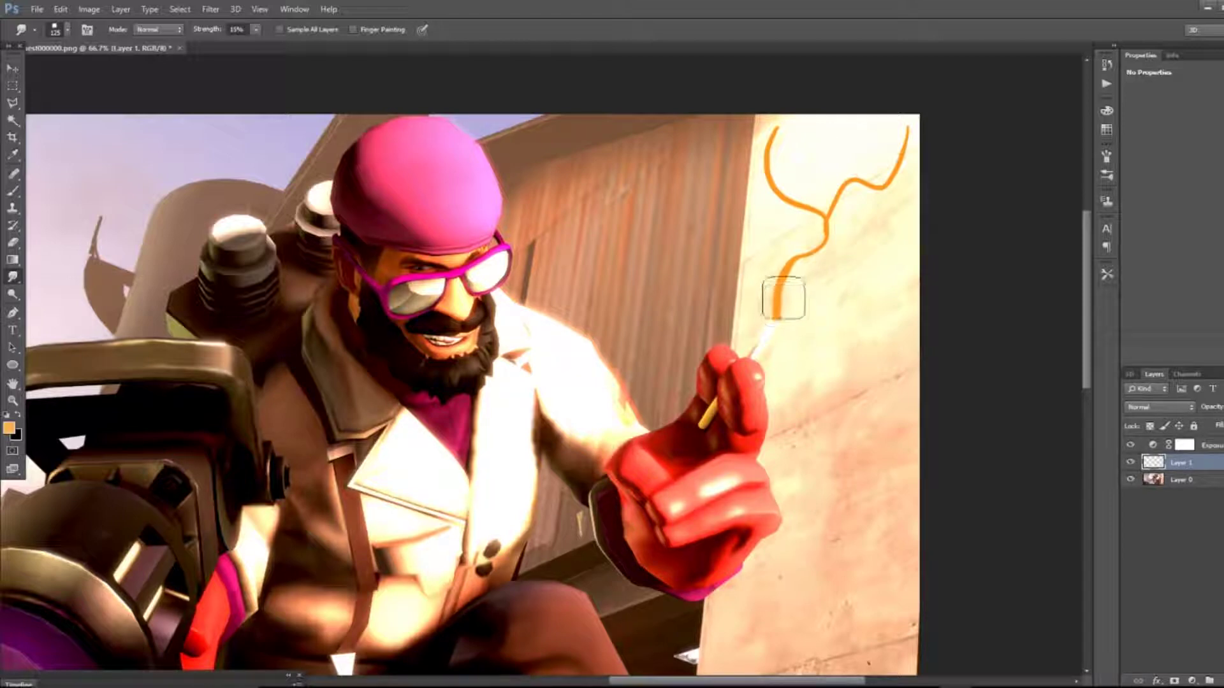
mouse_move(782, 295)
mouse_down()
mouse_move(807, 321)
mouse_move(793, 309)
mouse_move(797, 270)
mouse_move(836, 239)
mouse_move(832, 229)
mouse_move(832, 252)
mouse_move(812, 210)
mouse_move(889, 178)
mouse_up()
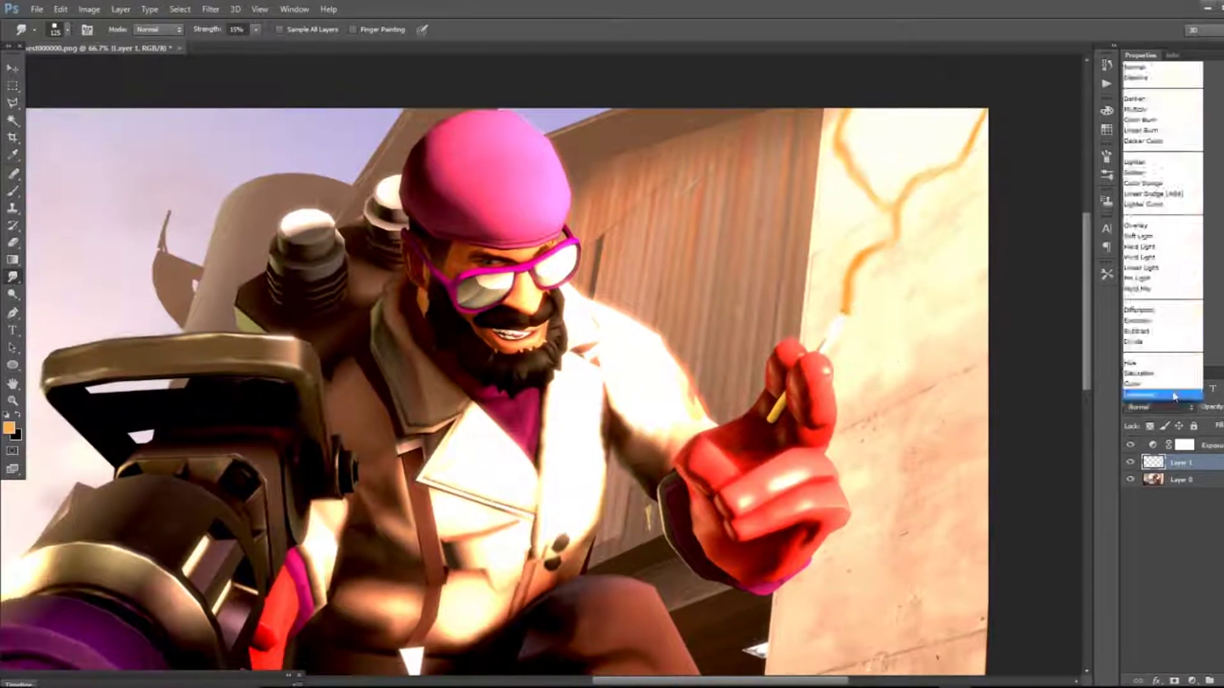
Step: Set the smoke layer's blend mode to Color Dodge and duplicate the layer
click(1147, 185)
key(ctrl+j)
Step: Apply a Gaussian Blur to the duplicated smoke layer
click(210, 9)
mouse_move(300, 140)
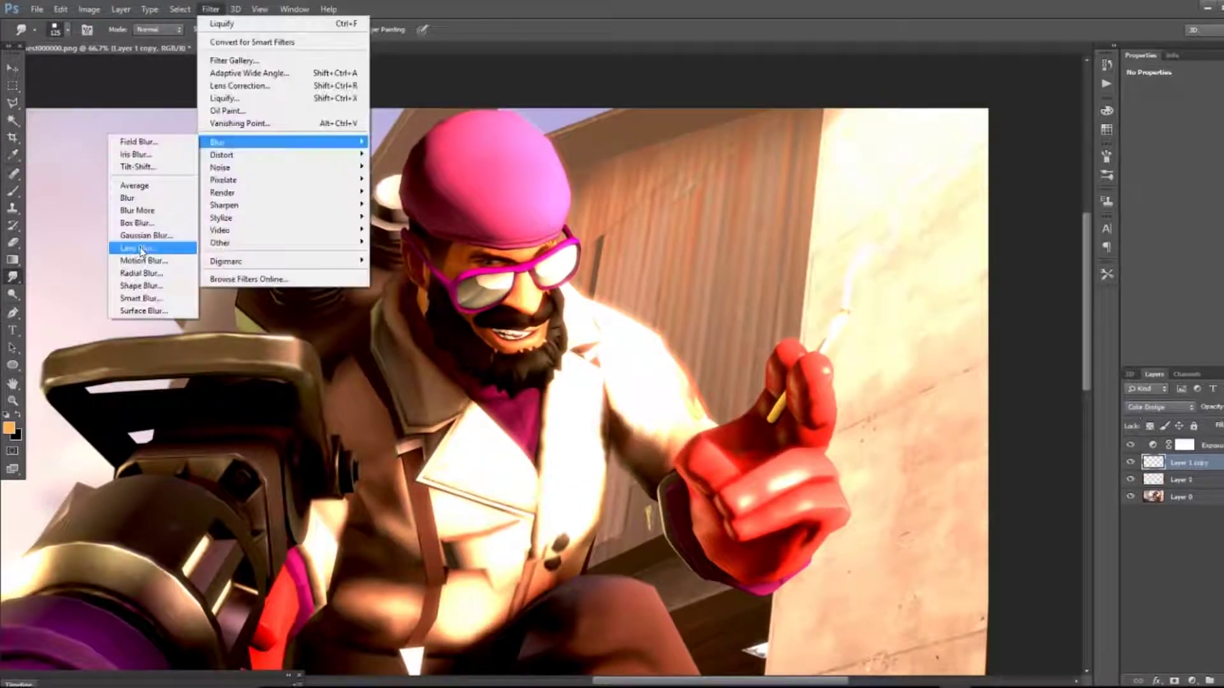
click(159, 245)
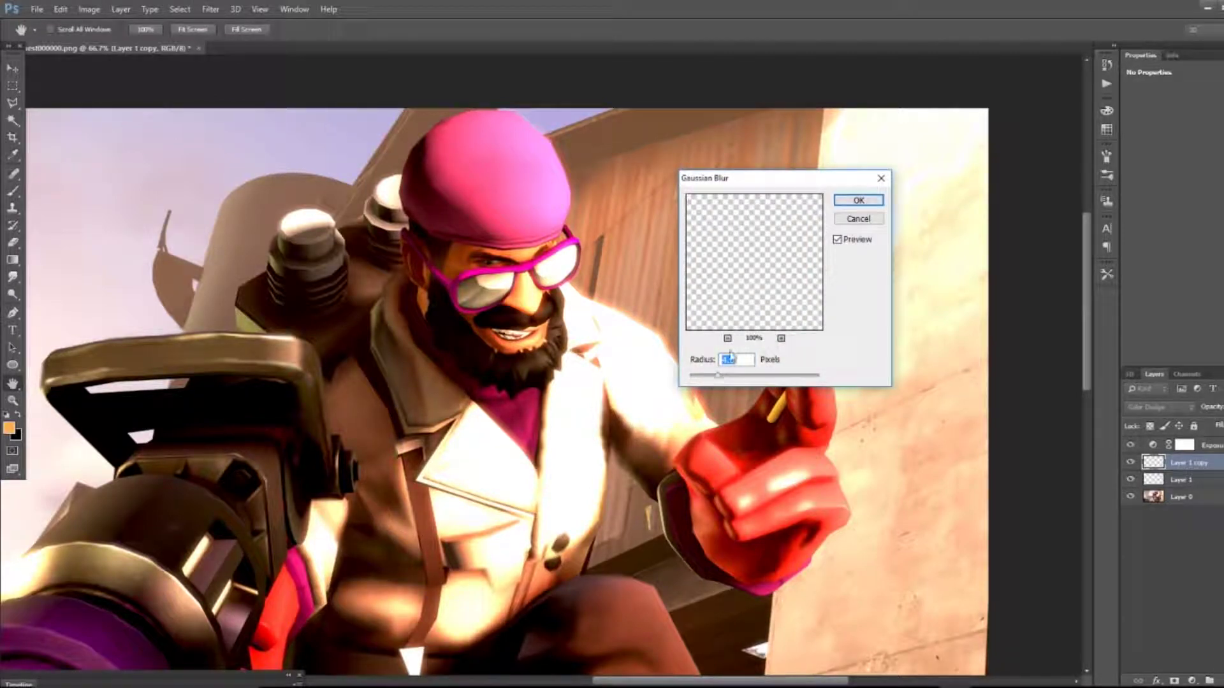
click(857, 199)
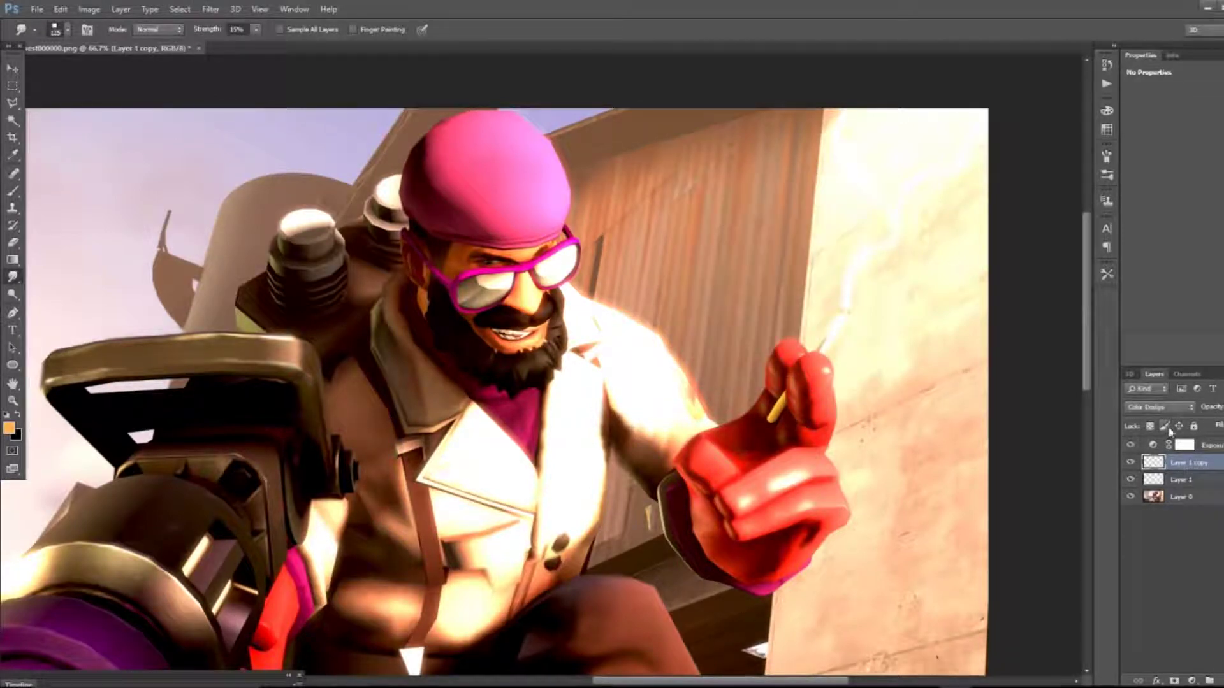
Step: Move the blurred smoke copy below the original smoke layer and set its blend mode to Normal
click(1158, 406)
click(1147, 156)
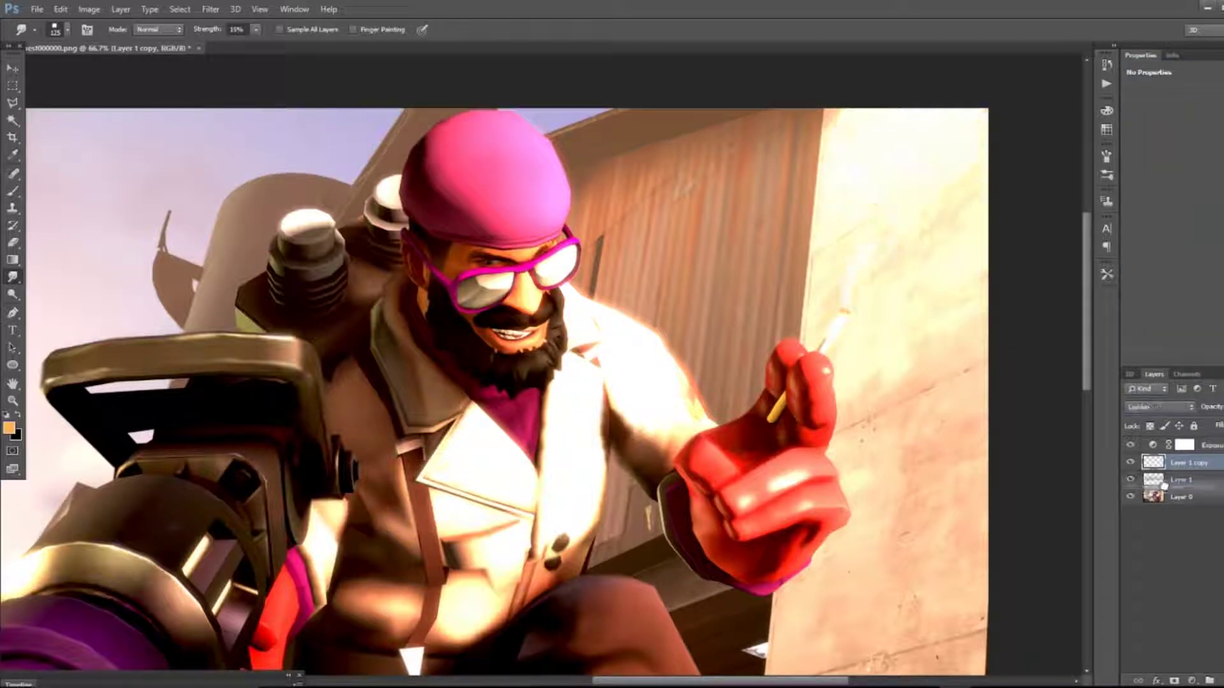
drag(1164, 486, 1164, 488)
scroll(1157, 409, up, 7)
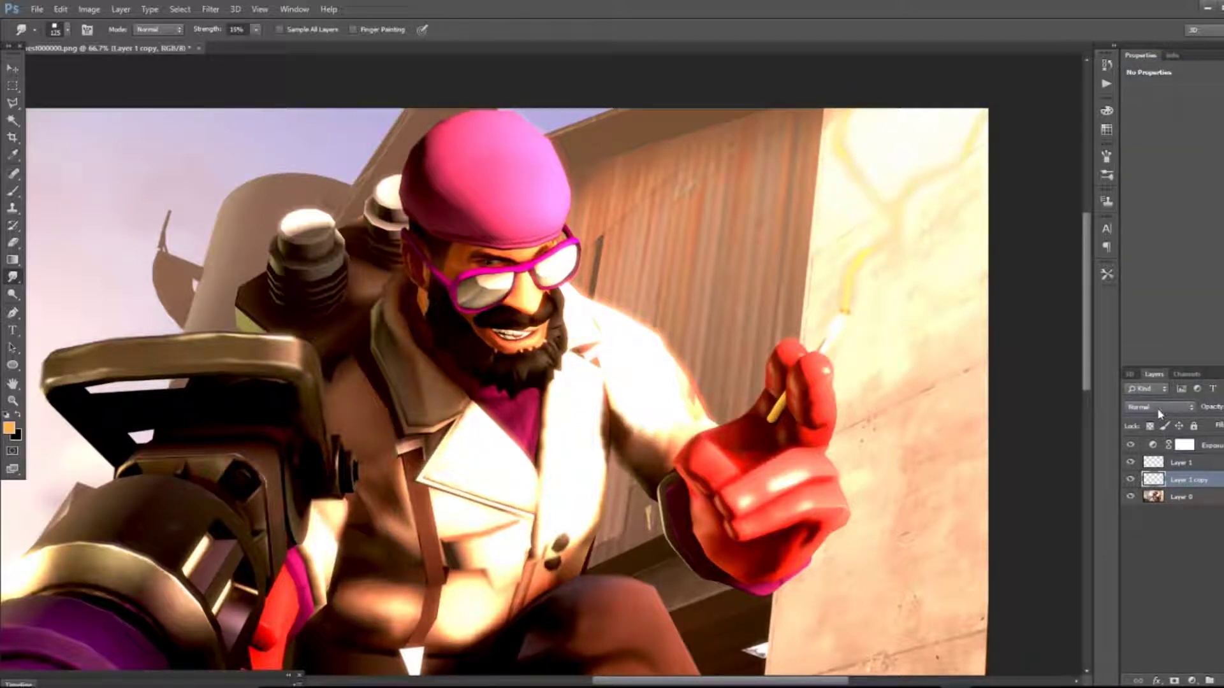
Step: Duplicate the blurred smoke layer and try blend modes on the new copy, settling on Color Dodge
key(ctrl+j)
click(1159, 407)
click(1147, 194)
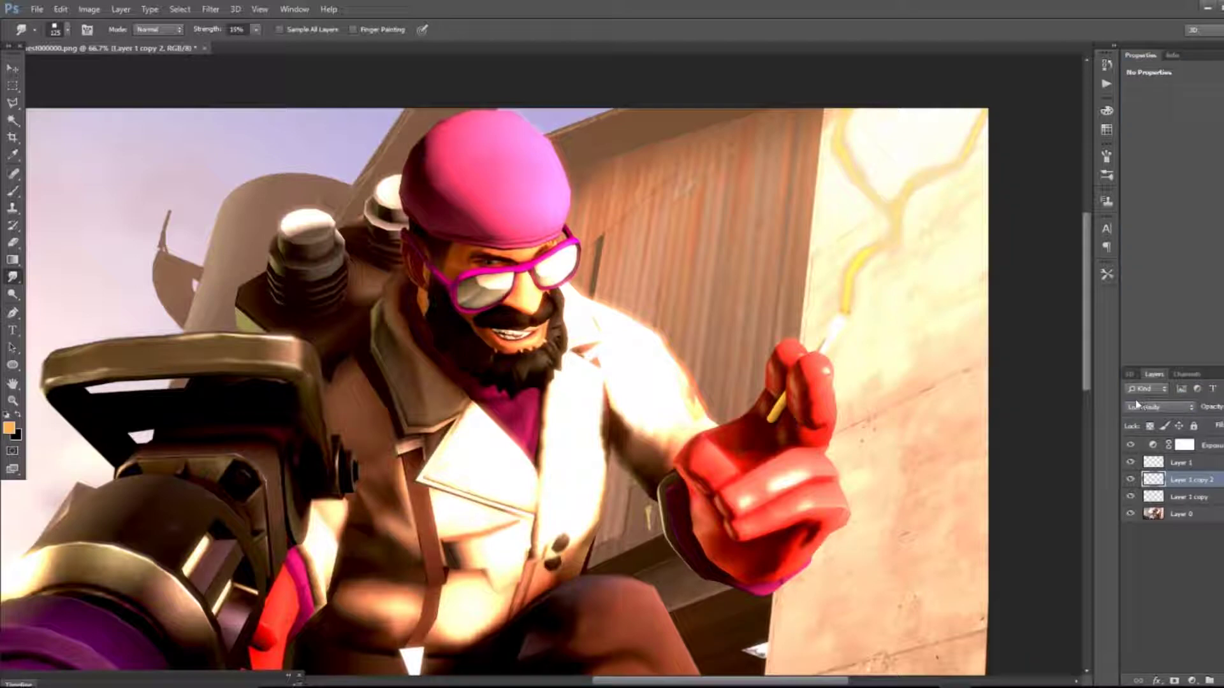
scroll(1137, 406, up, 4)
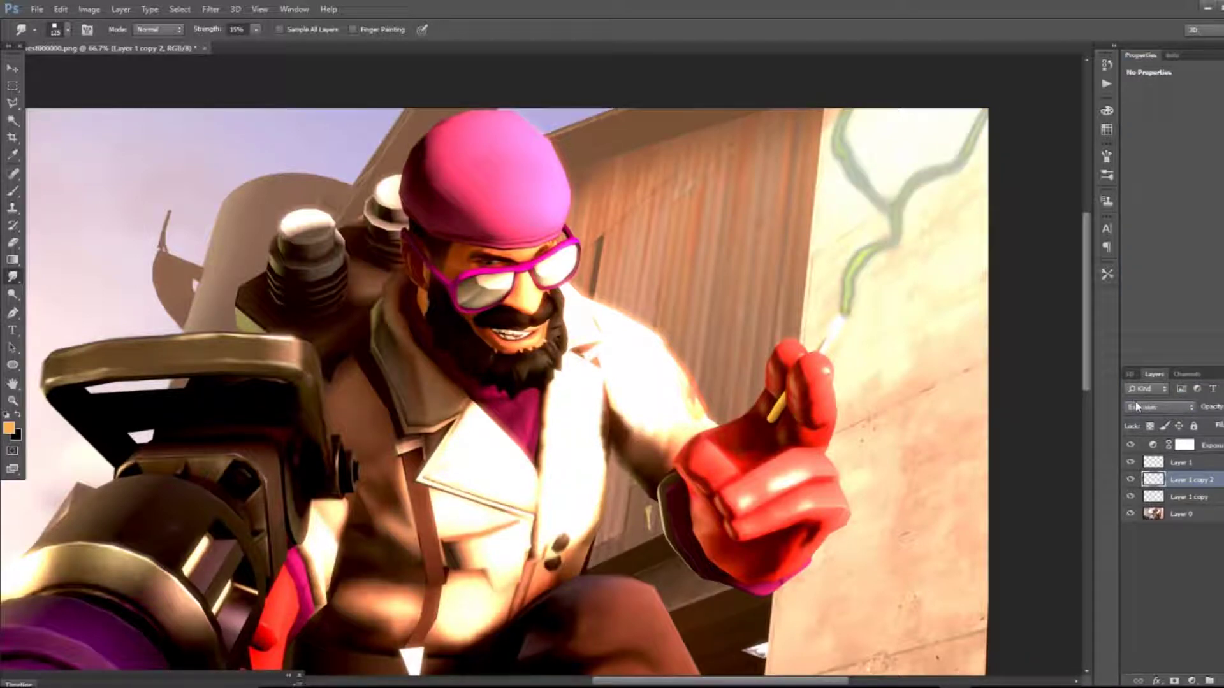
scroll(1137, 406, up, 2)
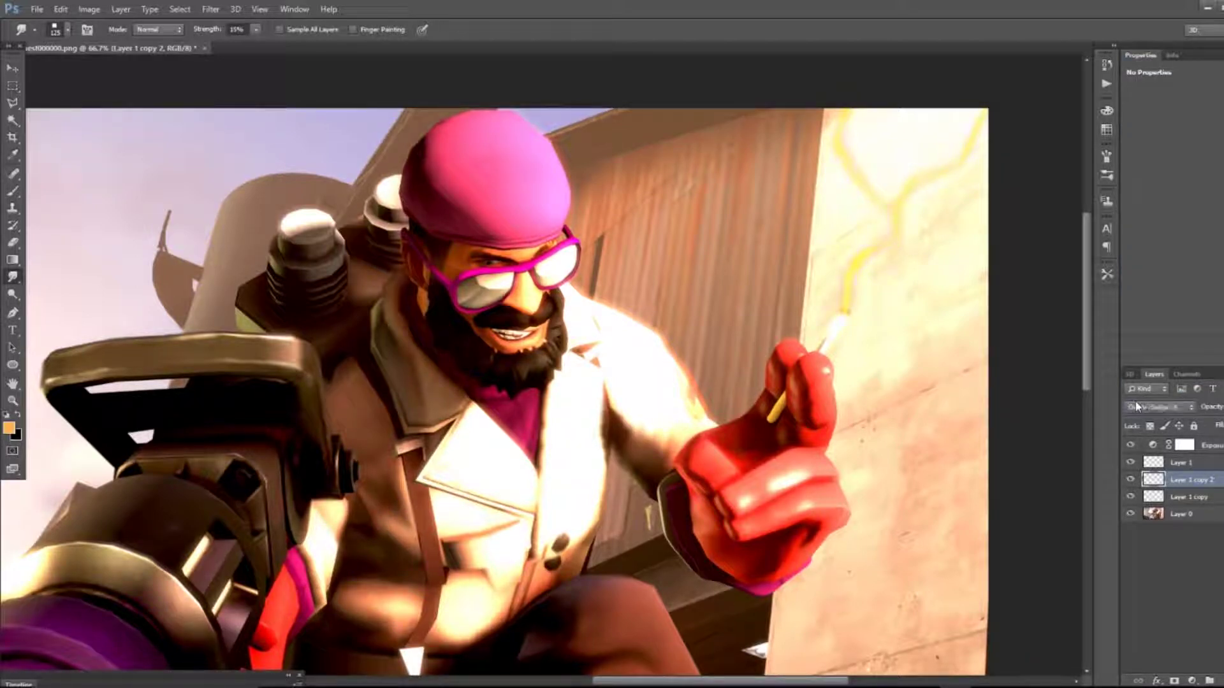
scroll(1137, 406, up, 2)
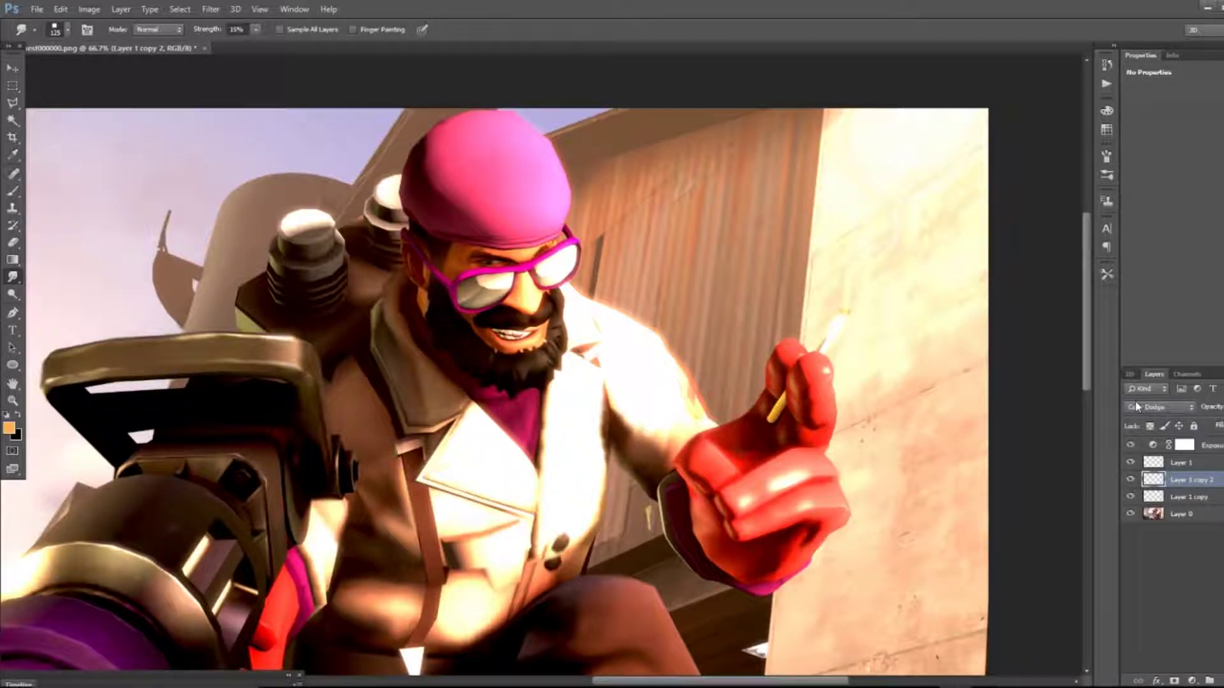
Step: Duplicate the Color Dodge smoke copy and apply the Oil Paint filter with Stylization 4 and Shine 0 to Layer 1 copy
key(ctrl+j)
click(261, 9)
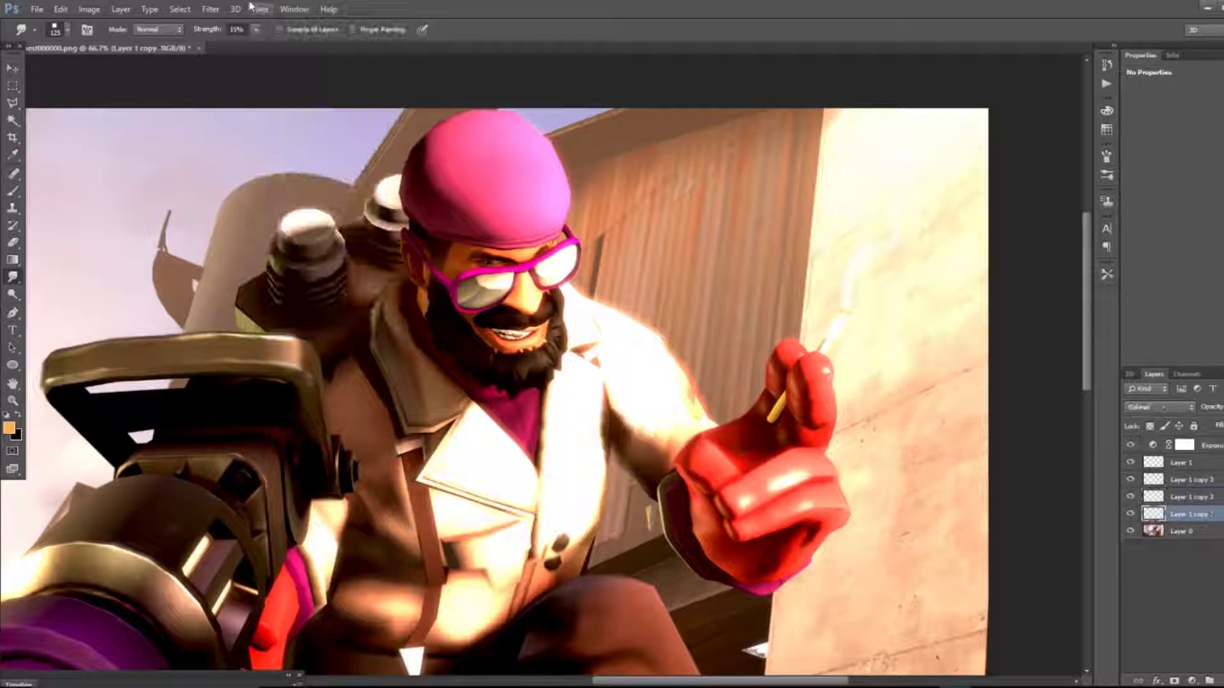
click(210, 9)
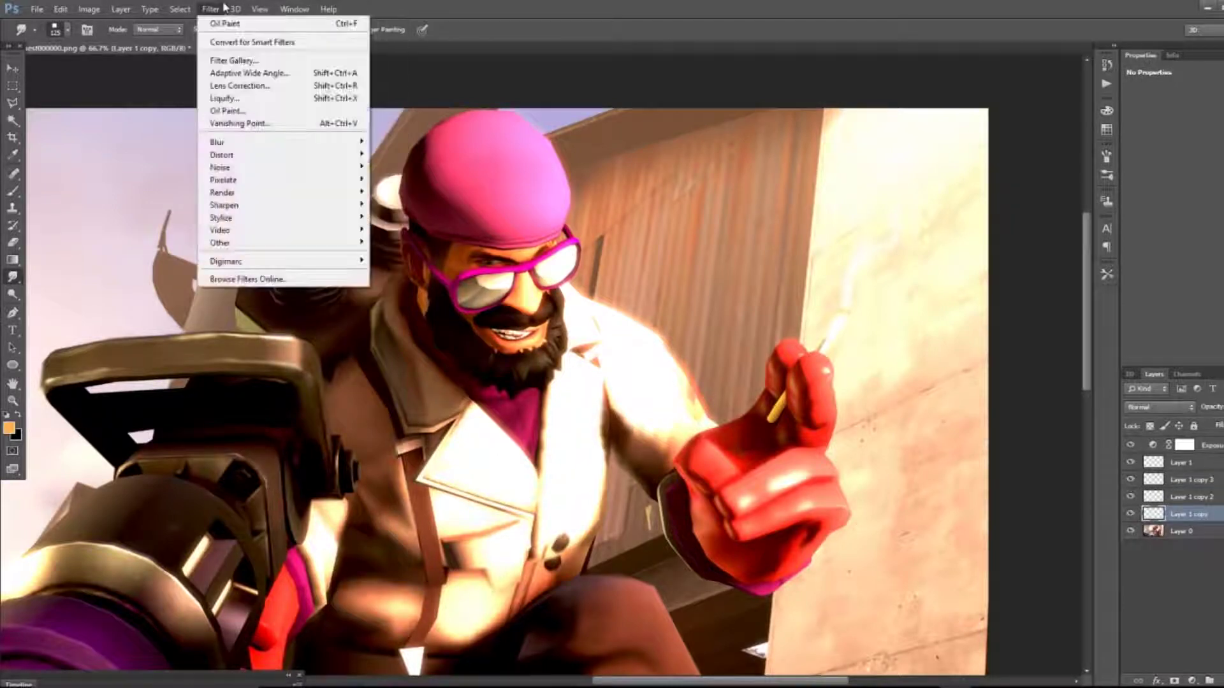
click(224, 111)
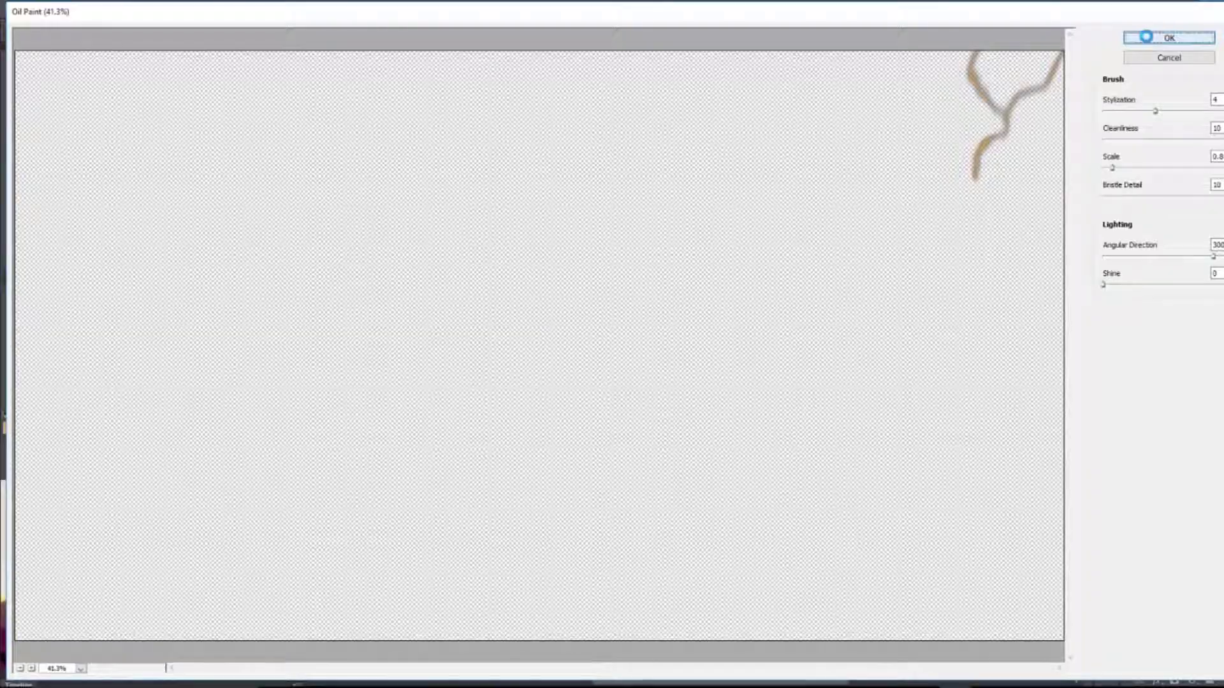
click(1146, 37)
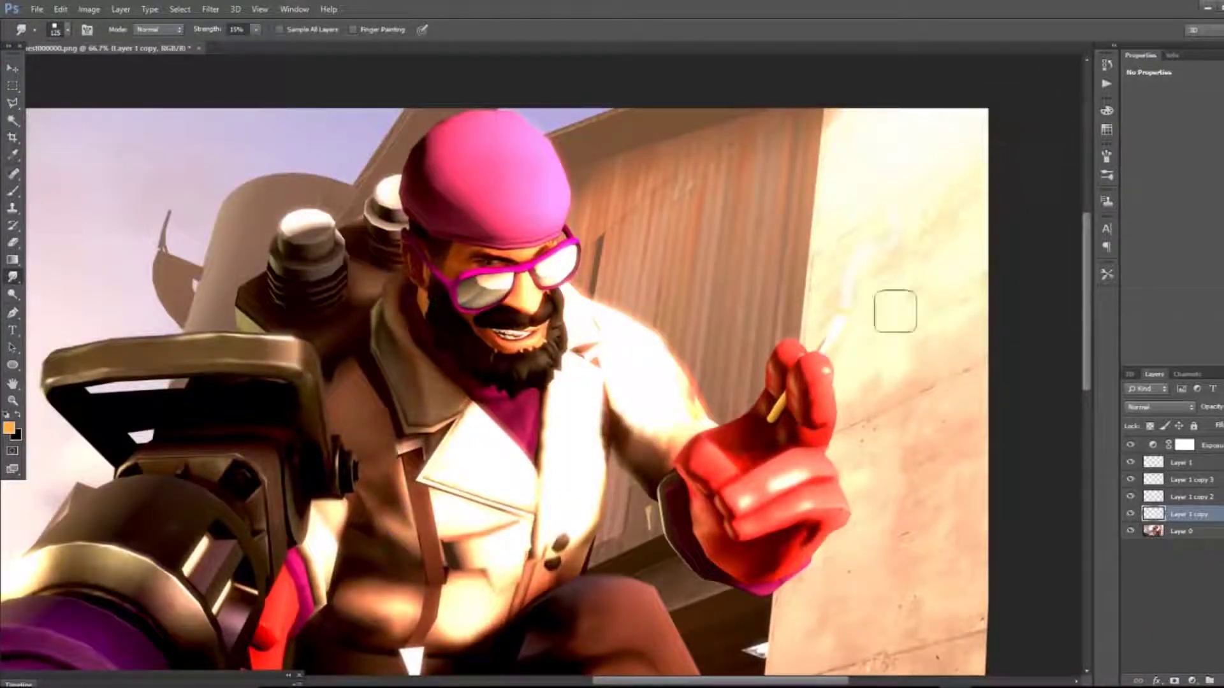
Step: Adjust Layer 1 copy's Hue/Saturation to Hue +3, Saturation +100 and Lightness +100
scroll(895, 311, down, 3)
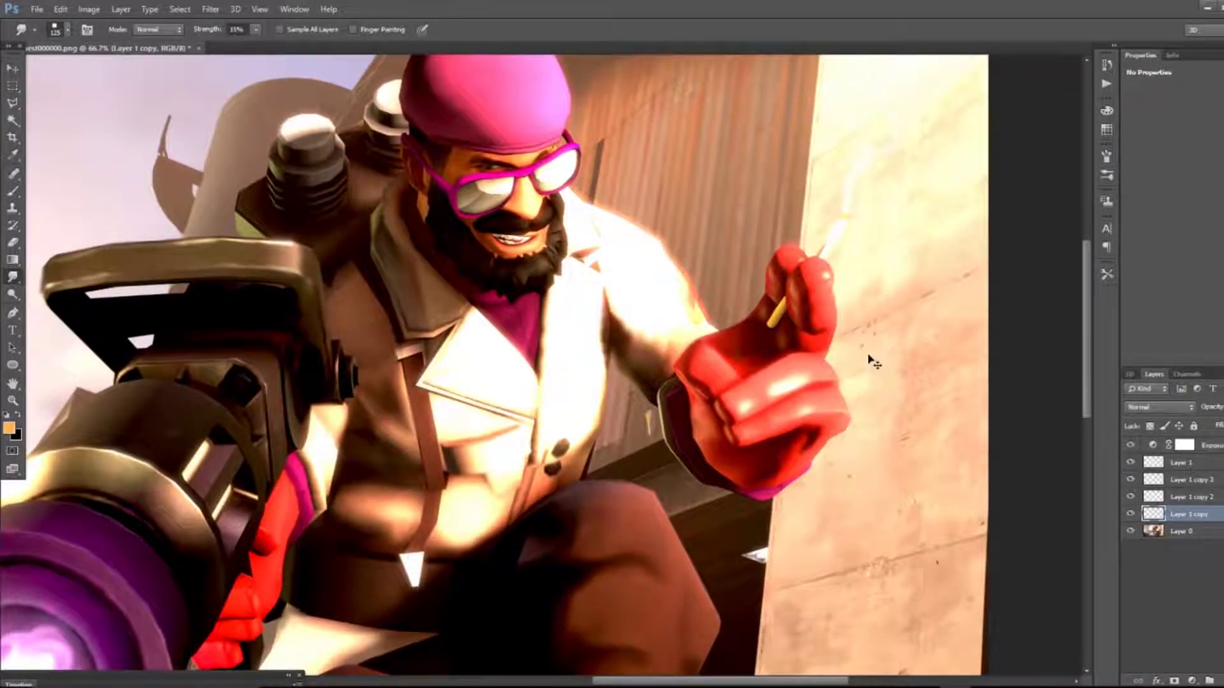
scroll(874, 362, down, 2)
scroll(873, 362, up, 1)
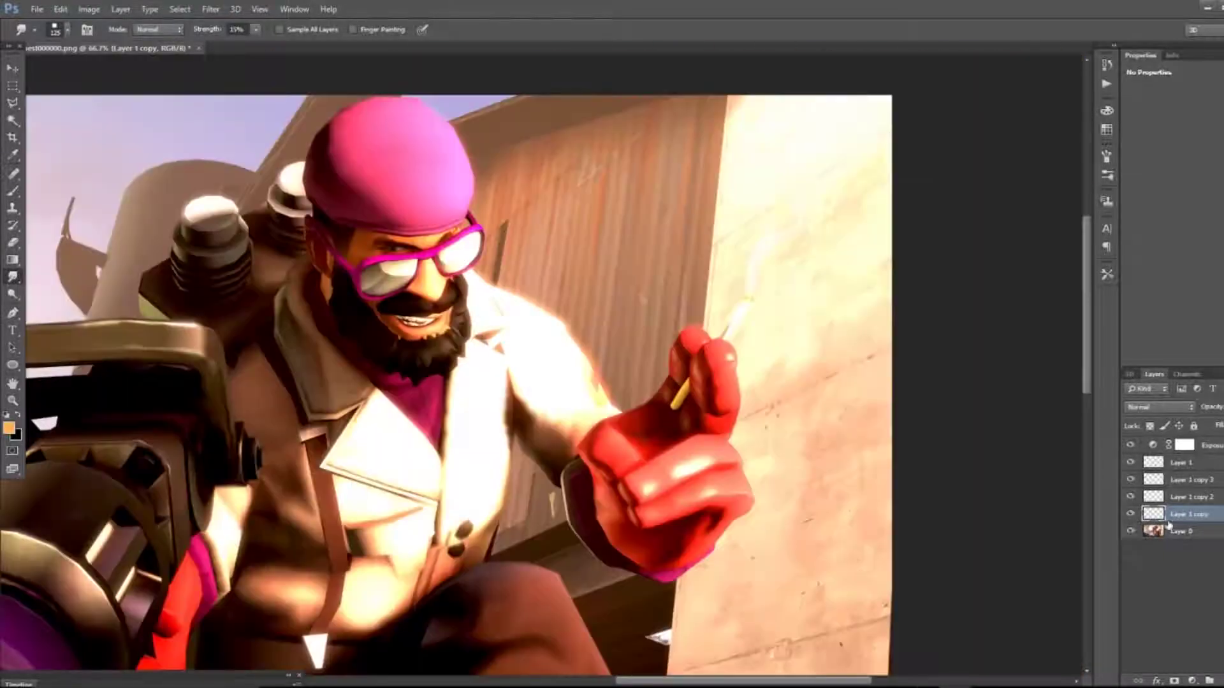
key(ctrl+u)
drag(193, 245, 258, 245)
mouse_move(183, 276)
mouse_down()
mouse_move(94, 294)
mouse_move(336, 278)
mouse_up()
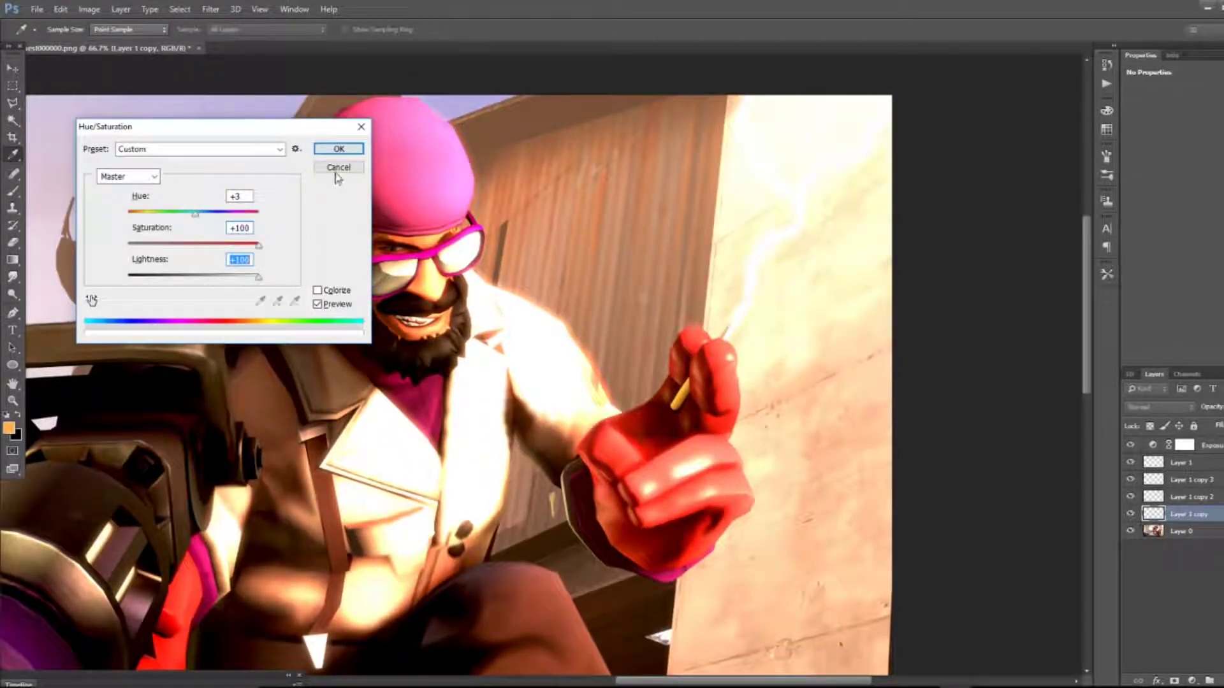
click(338, 149)
key(r)
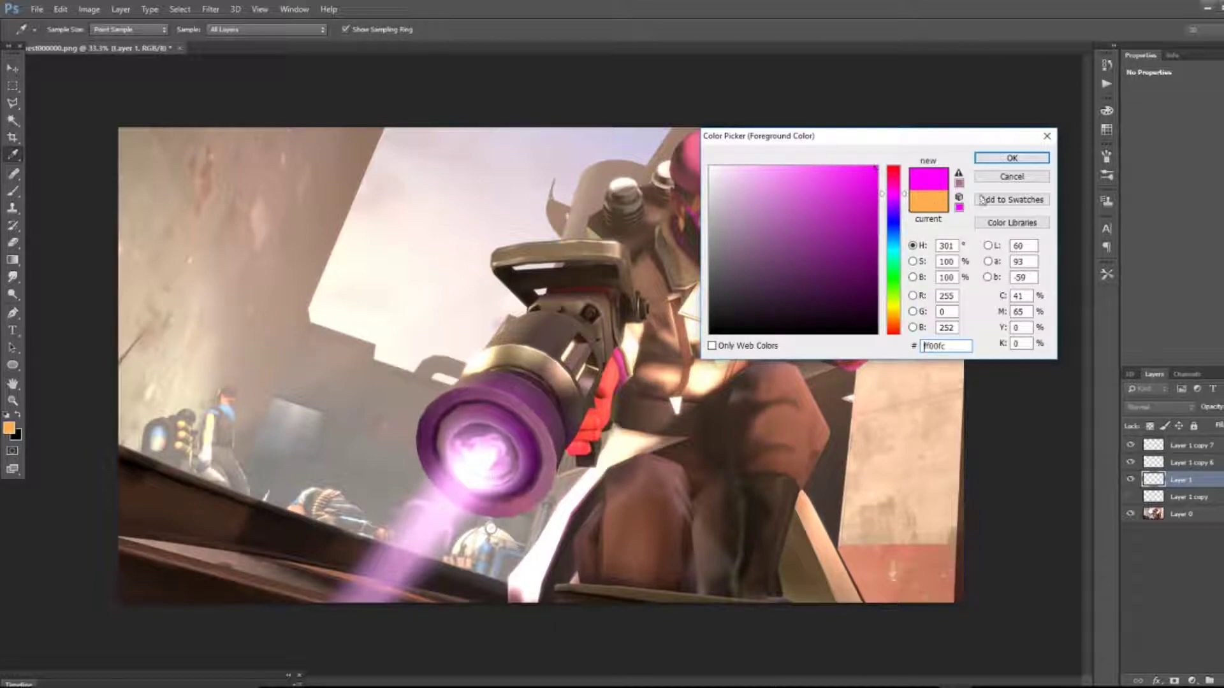
Step: Set the foreground colour to magenta ff00fc and paint over the gun's muzzle and the beam below it on Layer 1
click(1008, 164)
key(r)
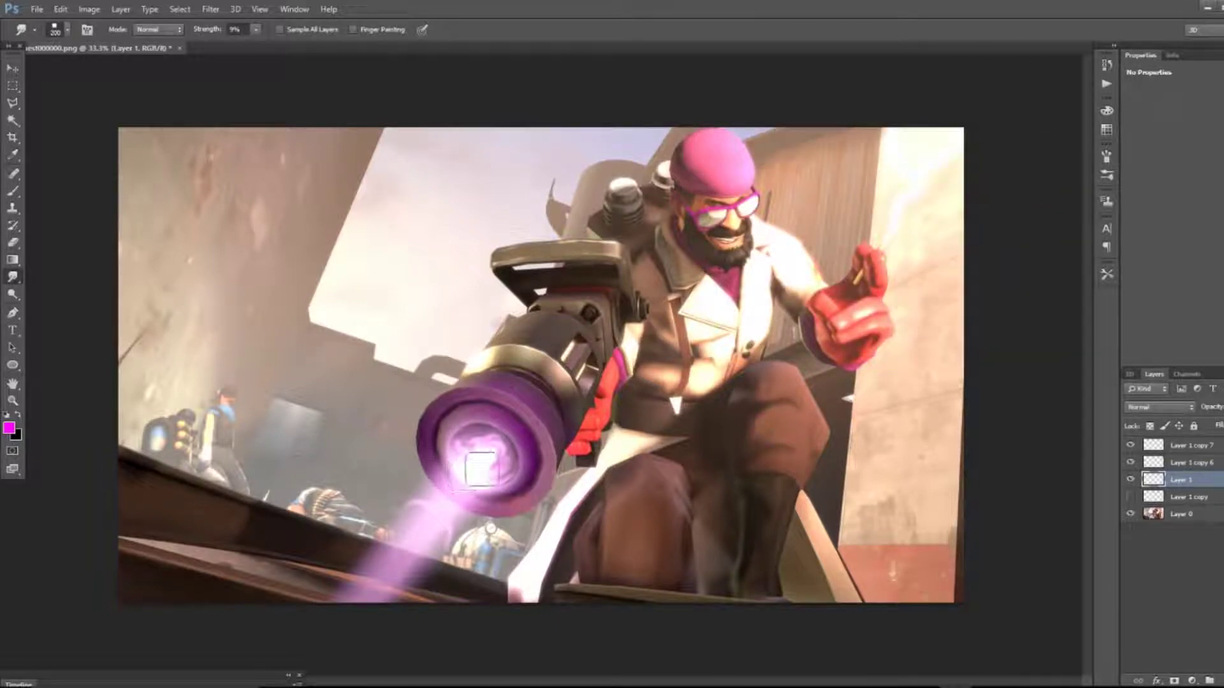
key(b)
mouse_move(470, 463)
mouse_down()
mouse_move(475, 440)
mouse_move(373, 523)
mouse_move(360, 599)
mouse_up()
mouse_move(447, 484)
mouse_down()
mouse_move(360, 593)
mouse_move(415, 483)
mouse_up()
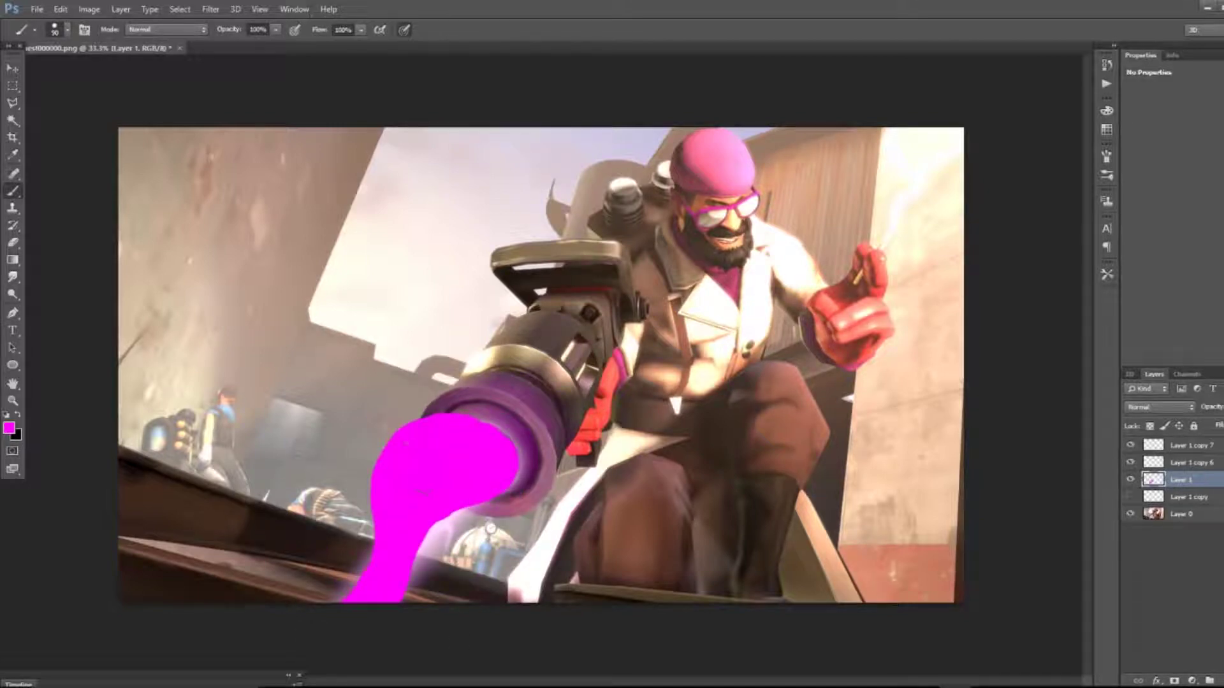
Step: Apply a Box Blur to the magenta layer to soften the edges of the painted glow
click(211, 9)
mouse_move(230, 143)
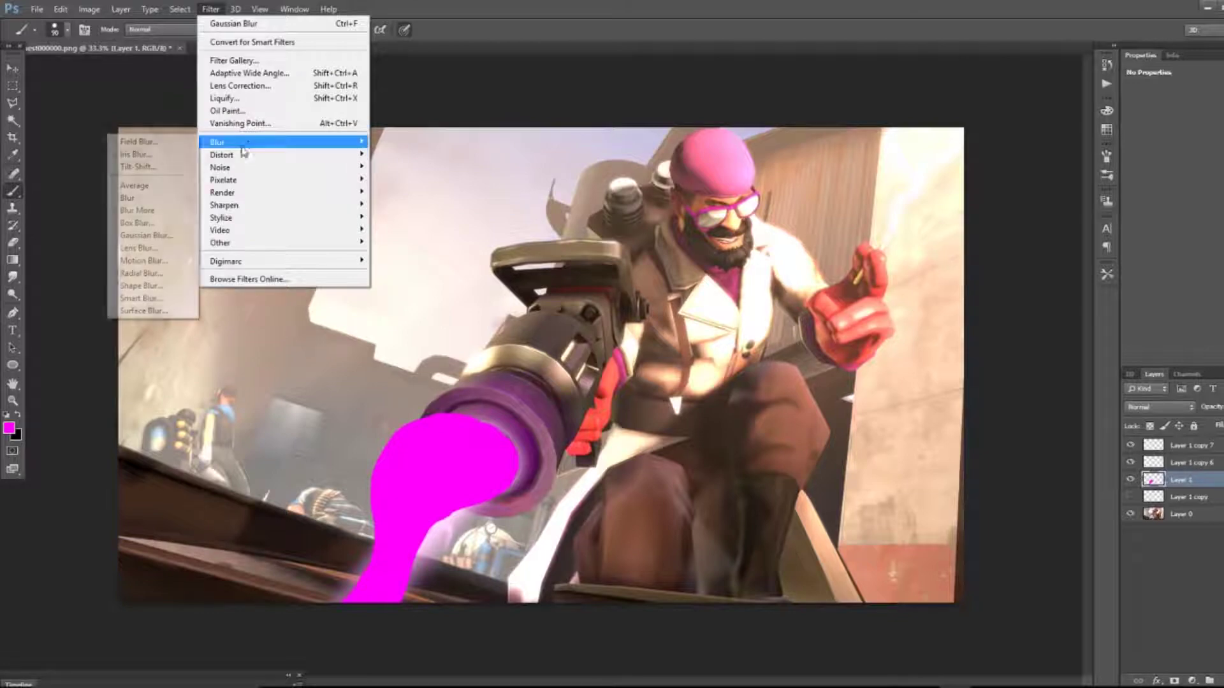
click(137, 223)
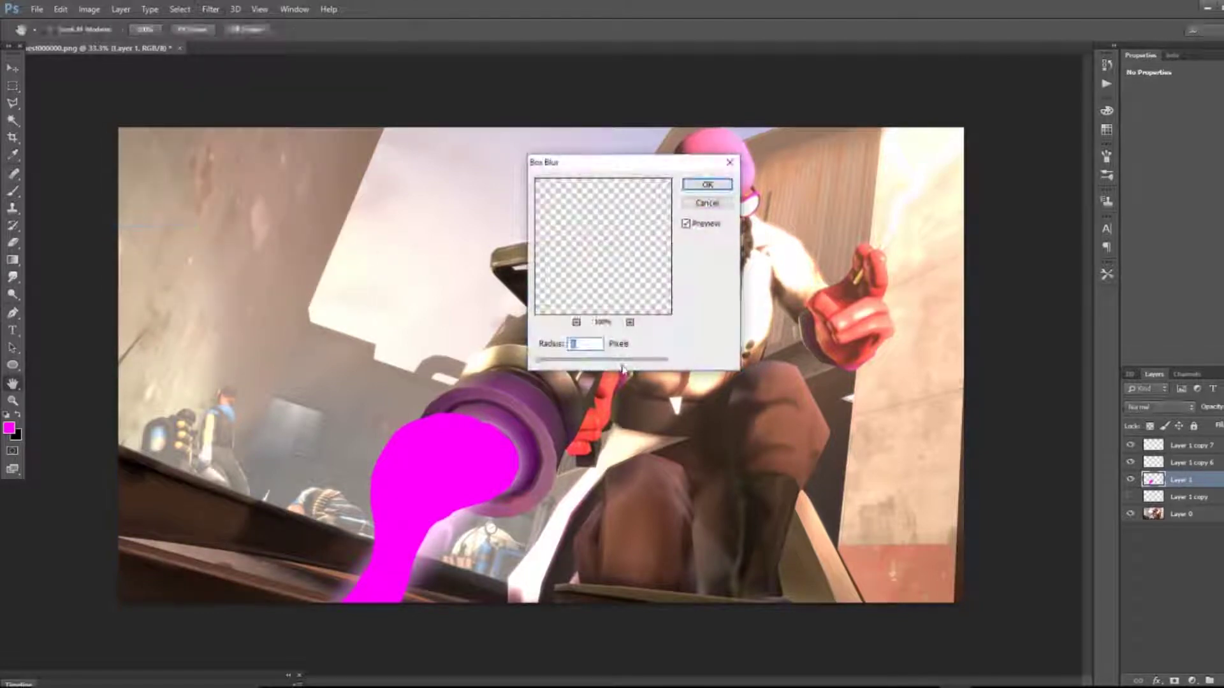
click(559, 364)
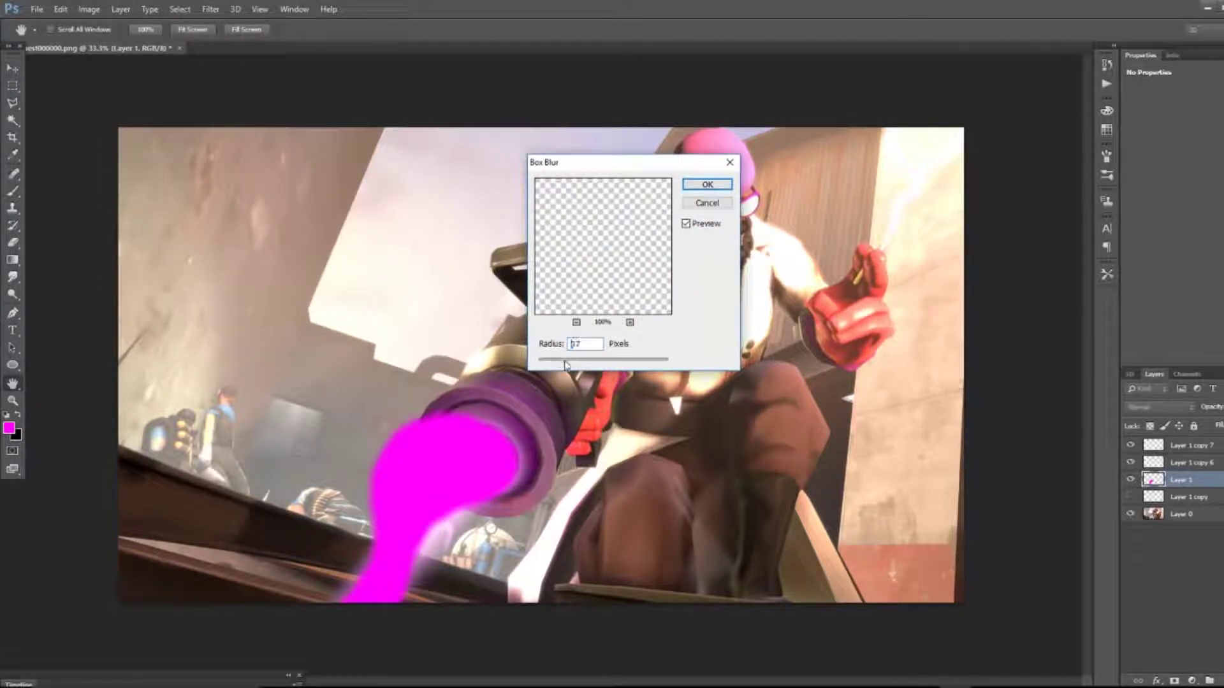
drag(566, 365, 587, 367)
key(Return)
Step: Change the blending of the magenta glow so that it mixes with the muzzle light and beam
key(r)
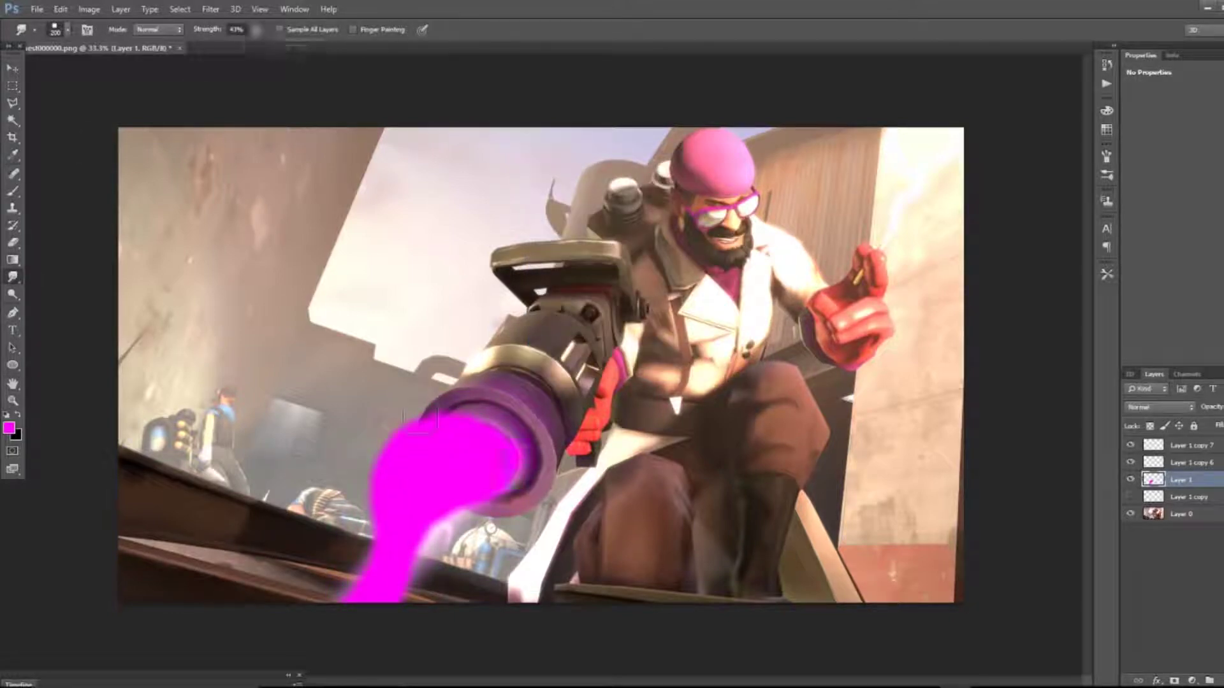
key(shift+plus)
key(shift+plus)
key(shift+plus)
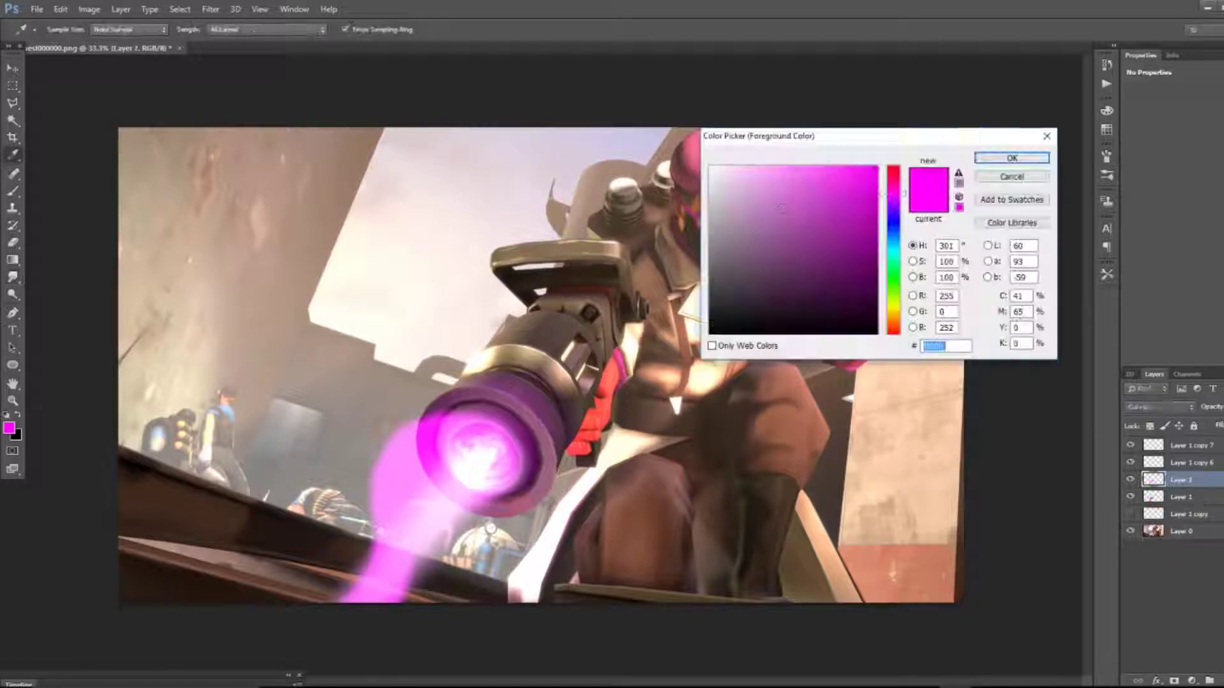
Step: Pick a lighter pink foreground colour and paint strokes on Layer 2 along the beam and inside the muzzle
key(Return)
key(b)
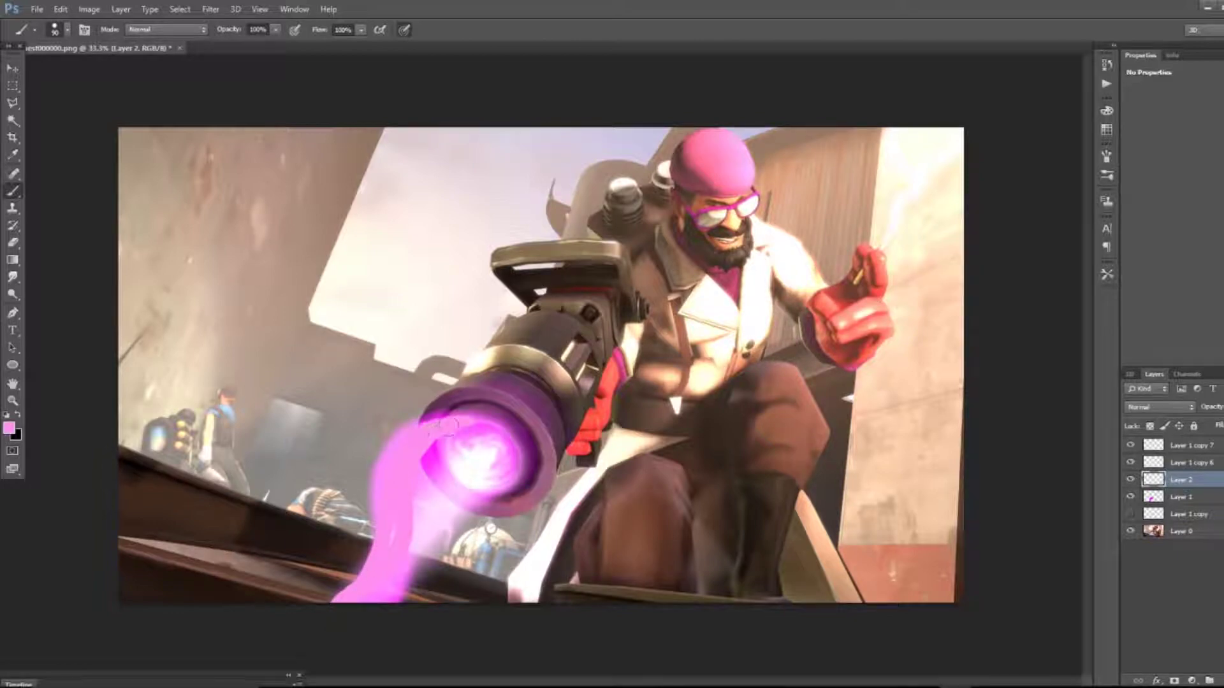
Step: Smudge the pink strokes on Layer 2 along the muzzle rim and beam at 7% strength
key(r)
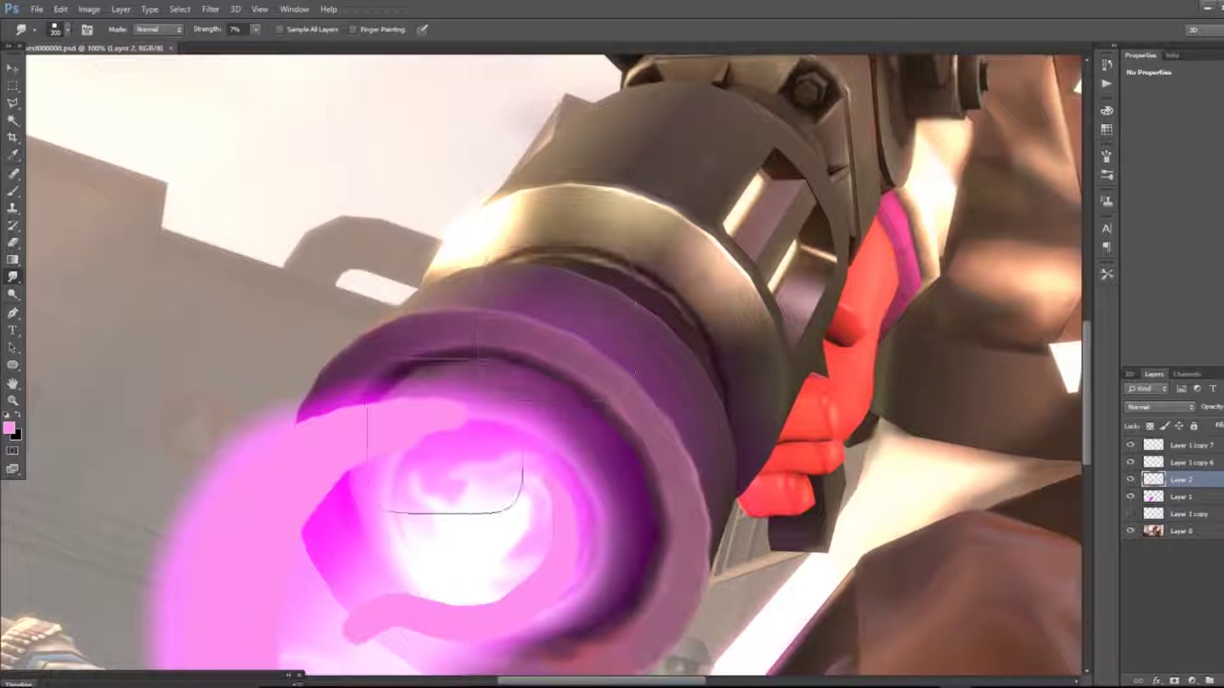
key(bracketleft)
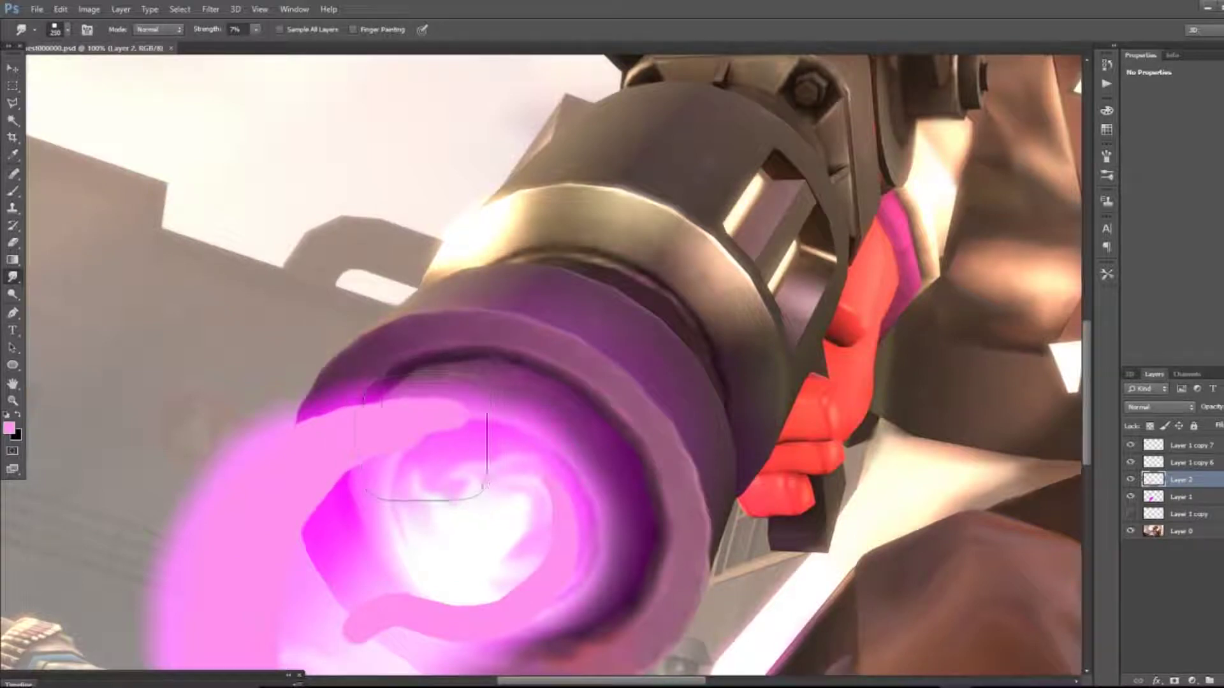
mouse_move(445, 423)
mouse_down()
mouse_move(504, 440)
mouse_move(464, 426)
mouse_move(376, 517)
mouse_move(347, 484)
mouse_up()
scroll(414, 459, down, 3)
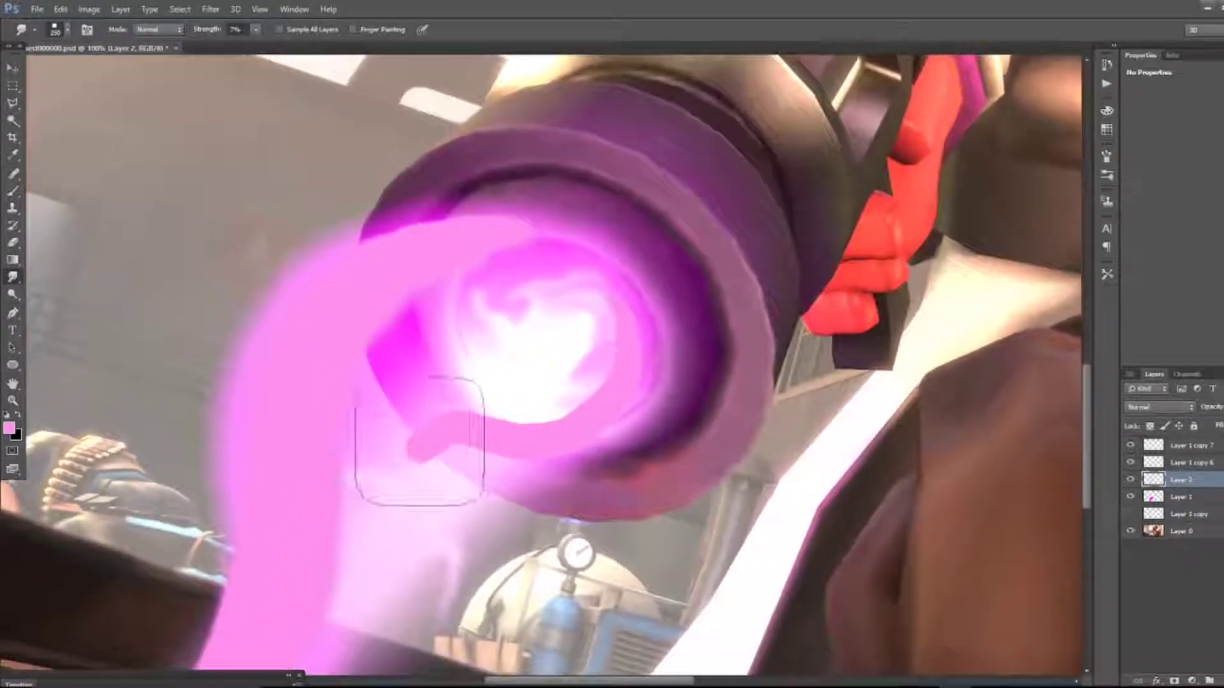
mouse_move(419, 441)
mouse_down()
mouse_move(406, 453)
mouse_move(420, 462)
mouse_move(426, 427)
mouse_move(453, 451)
mouse_up()
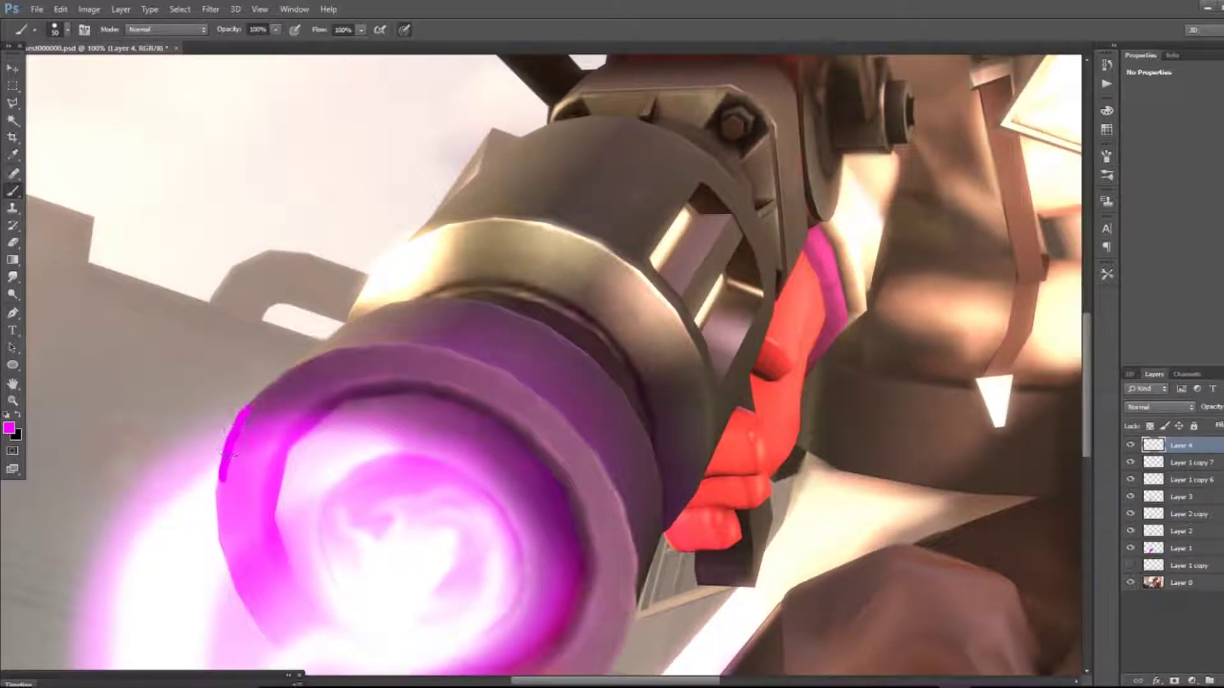
Step: Undo the stroke painted along the muzzle rim on Layer 4 and choose a pinker magenta as foreground colour
drag(272, 378, 354, 343)
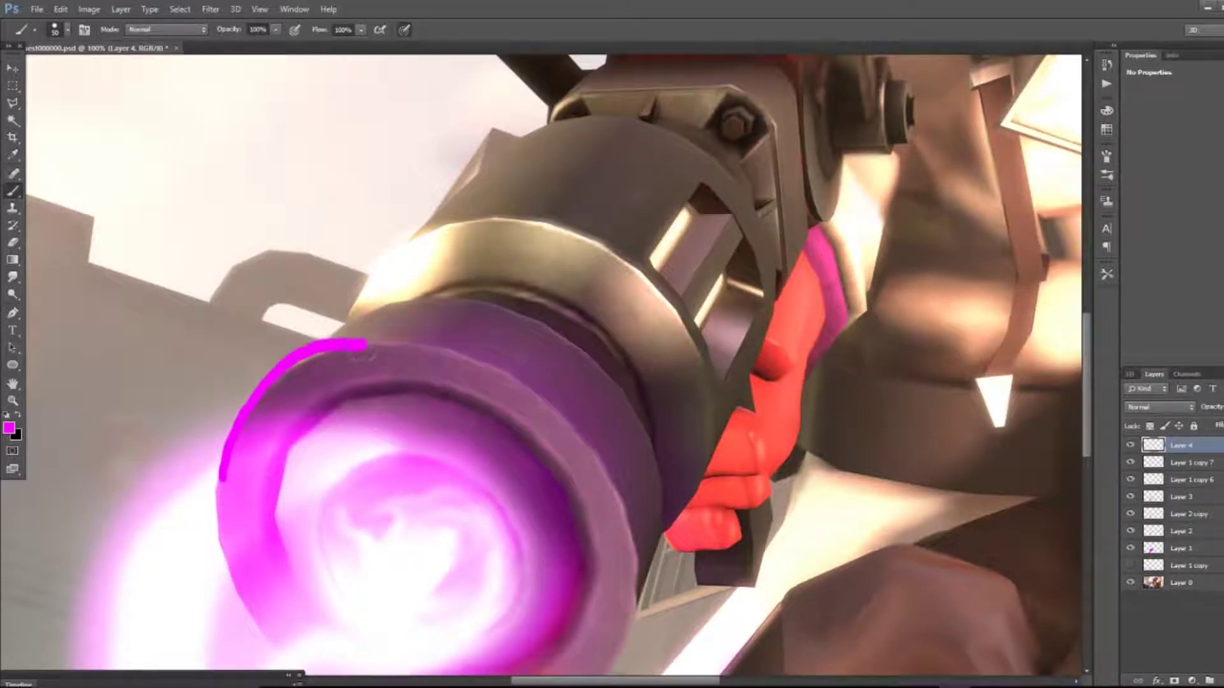
key(ctrl+z)
click(14, 431)
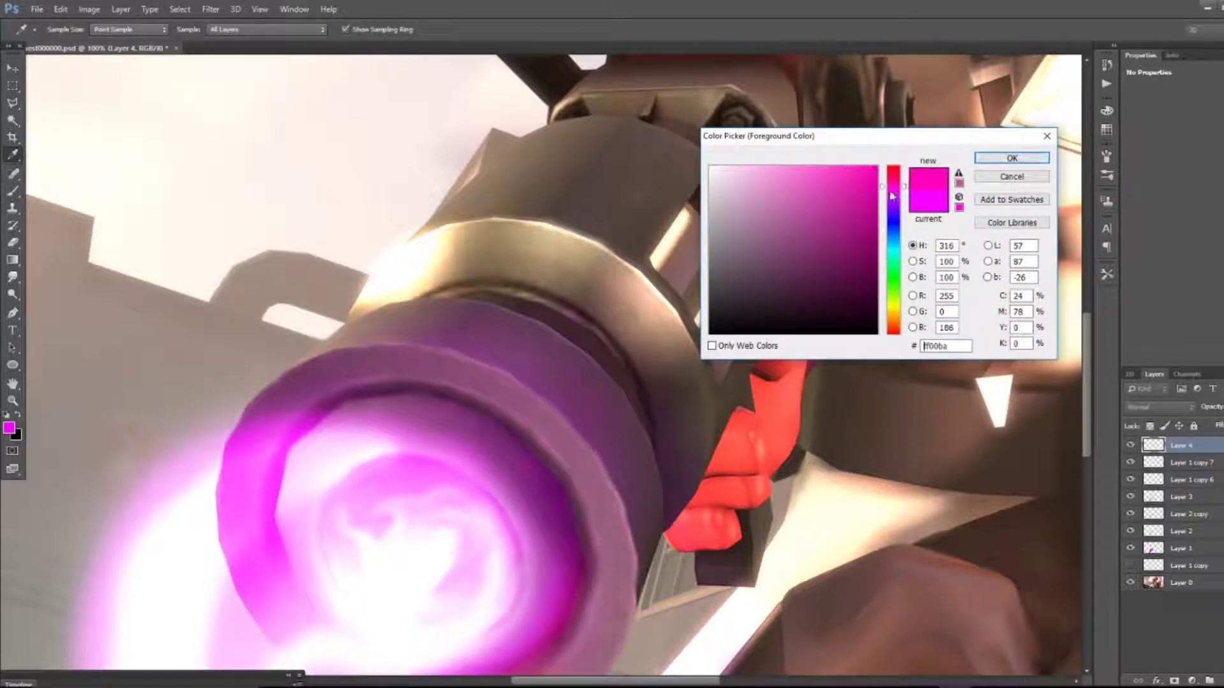
click(1012, 158)
Step: Paint magenta highlight lines on Layer 4 along the edges of the muzzle, barrel rings and upper handle of the gun
drag(223, 574, 628, 606)
mouse_move(355, 410)
mouse_down()
mouse_move(437, 322)
mouse_move(686, 440)
mouse_up()
drag(391, 306, 582, 363)
drag(690, 326, 290, 383)
drag(706, 441, 536, 350)
drag(290, 382, 372, 362)
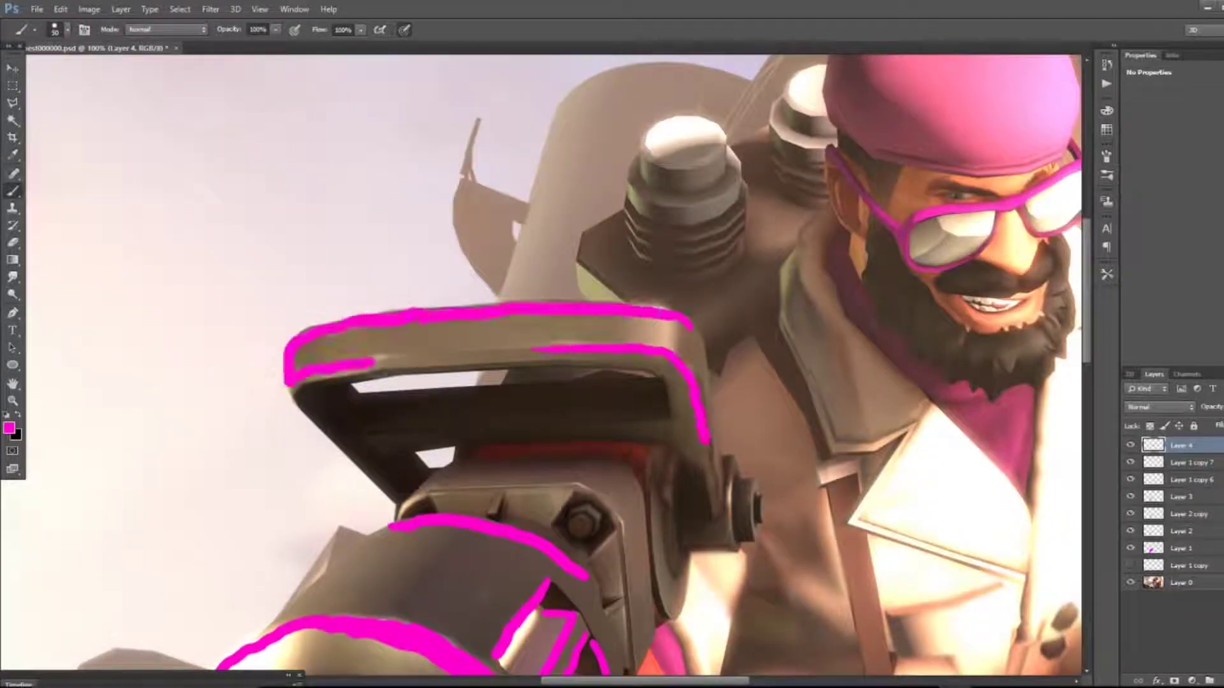
Step: Continue the magenta highlight lines on Layer 4 around the gun body, gripping hand, coat hem and knee
drag(541, 574, 415, 160)
drag(491, 274, 509, 376)
drag(414, 159, 405, 485)
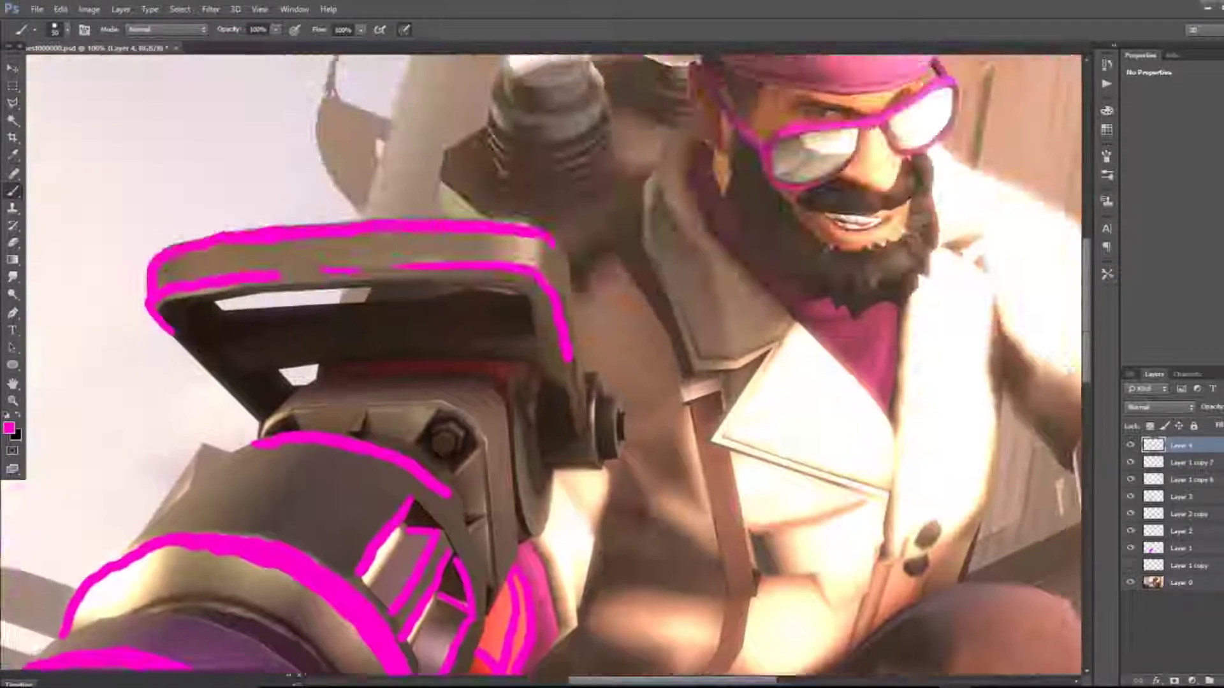
scroll(542, 364, down, 10)
scroll(542, 364, up, 8)
scroll(542, 363, down, 10)
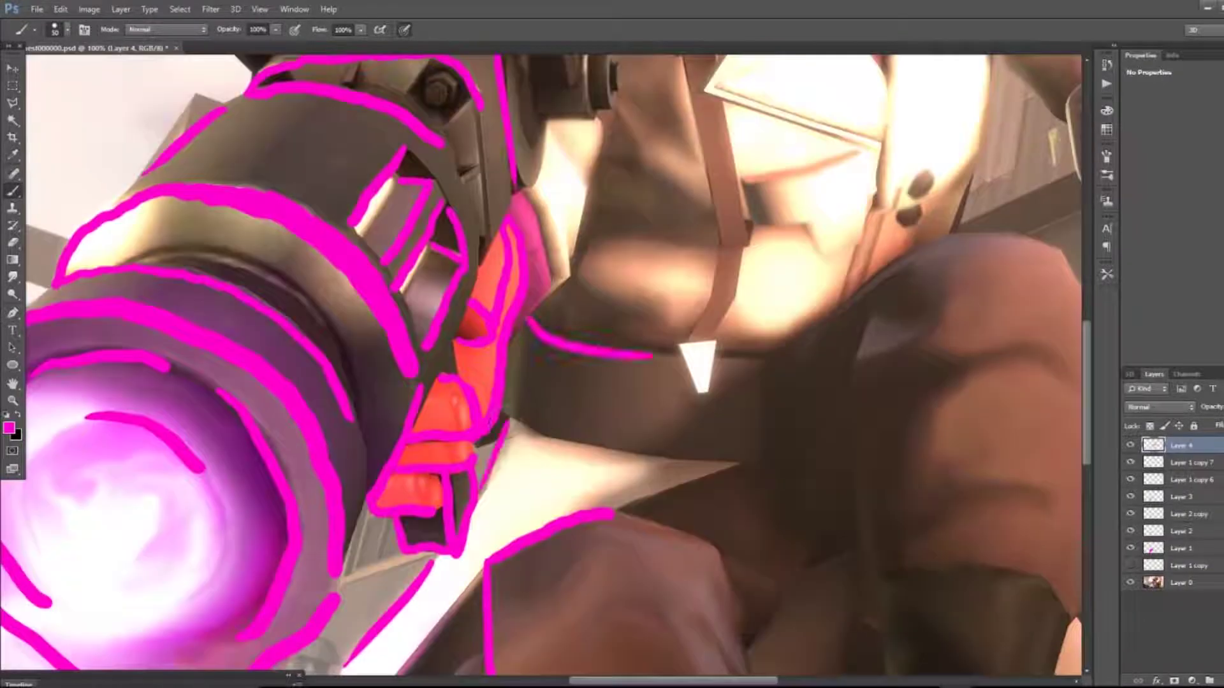
Step: Apply a Gaussian Blur to the magenta highlight lines on Layer 4 and change the layer's blending mode
key(ctrl+minus)
key(ctrl+minus)
key(ctrl+minus)
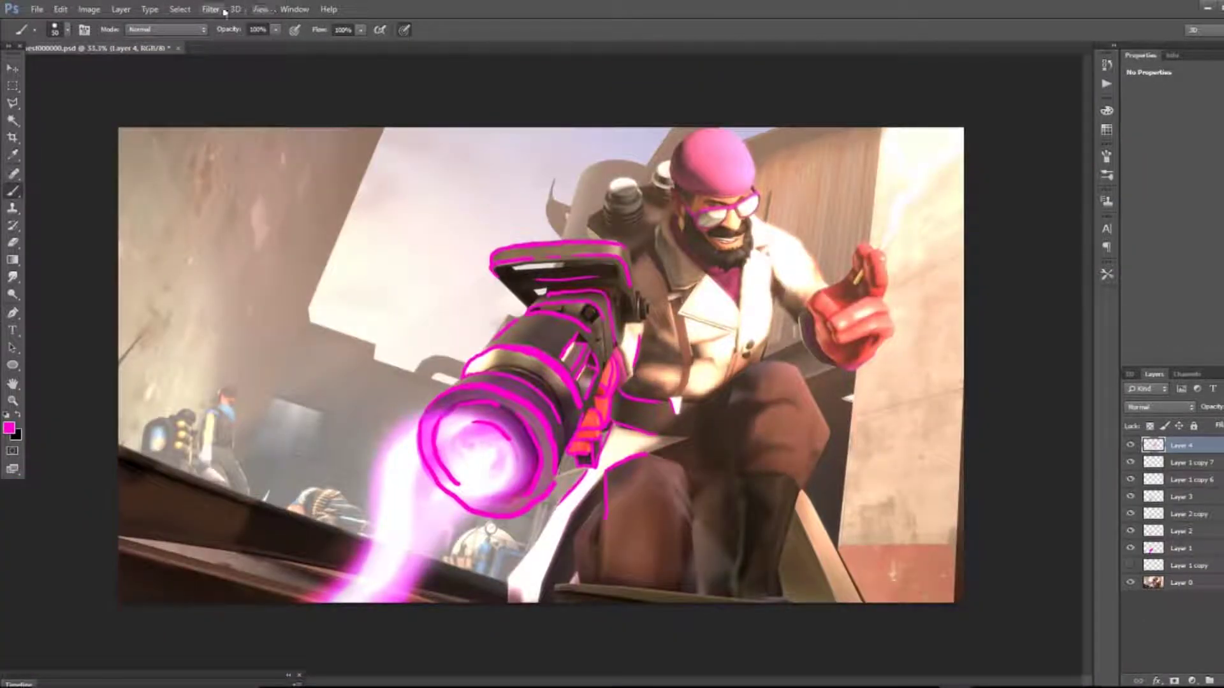
click(223, 10)
mouse_move(252, 146)
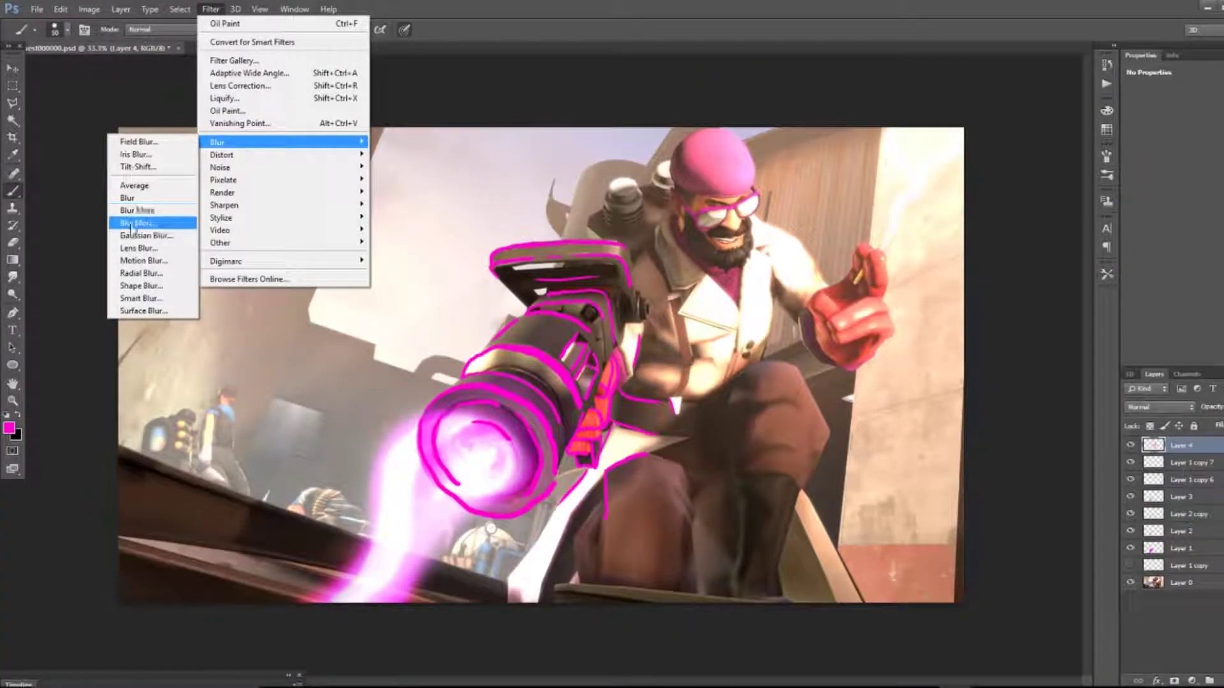
click(137, 235)
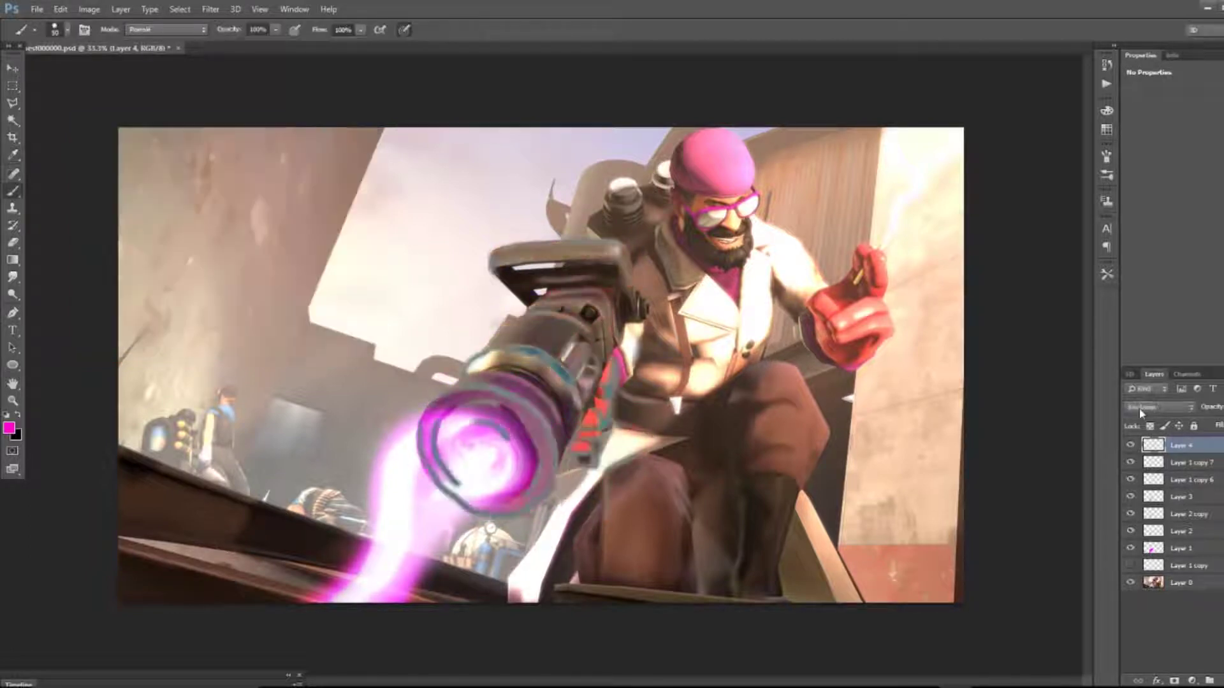
click(1141, 409)
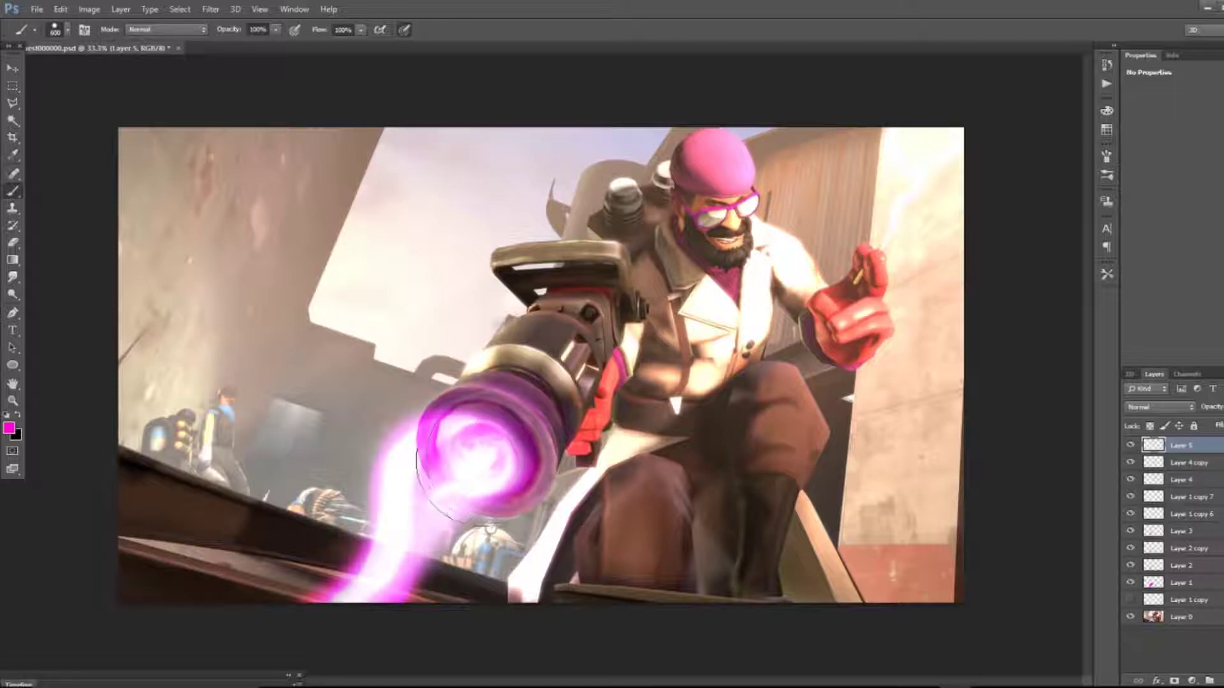
Step: Paint a large magenta spot over the muzzle on Layer 5 and spread it into a wide glow with Gaussian Blur
drag(480, 458, 494, 454)
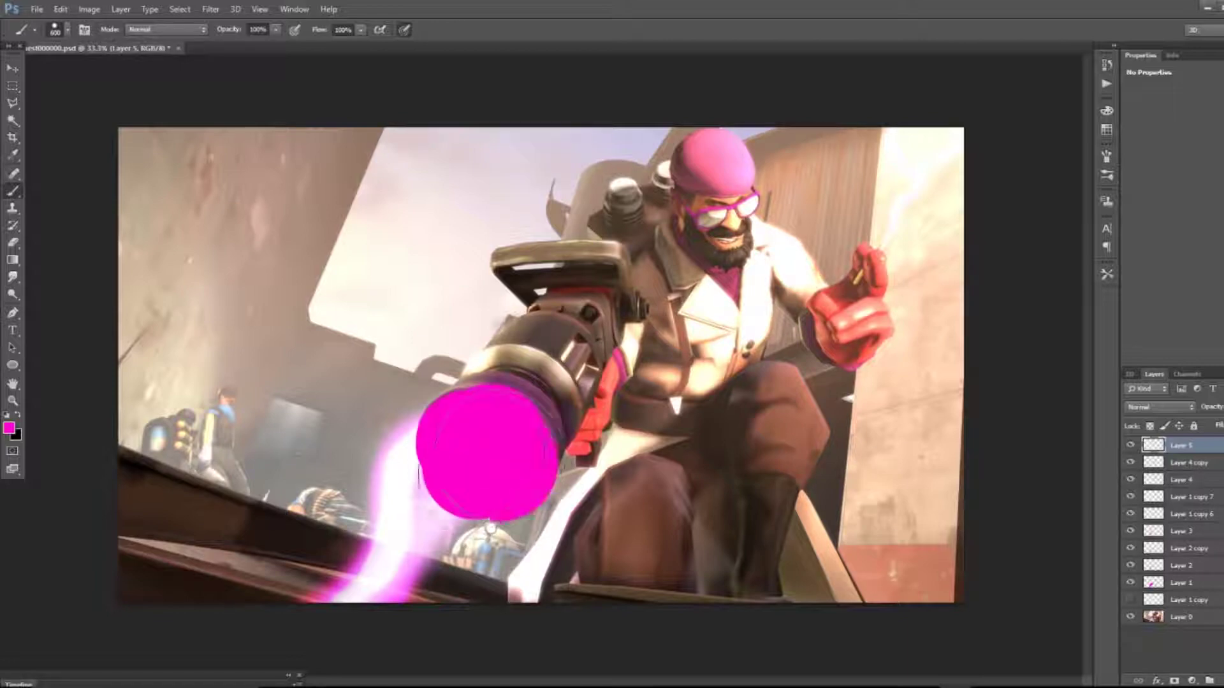
click(261, 8)
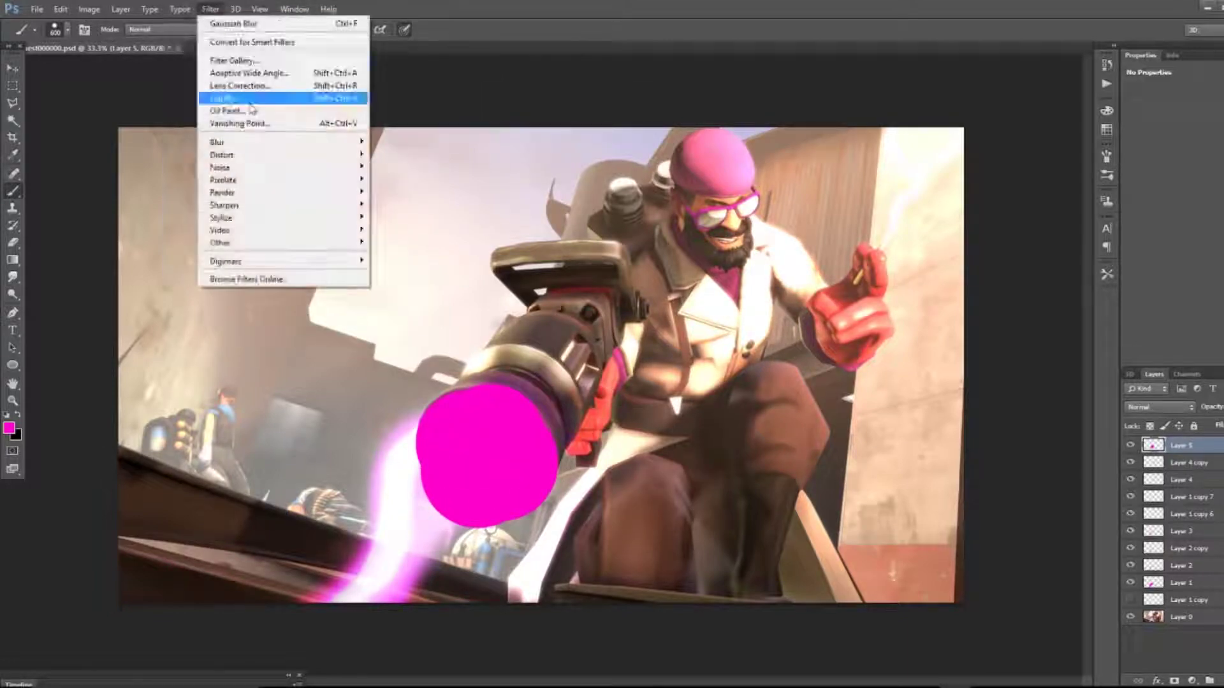
click(126, 237)
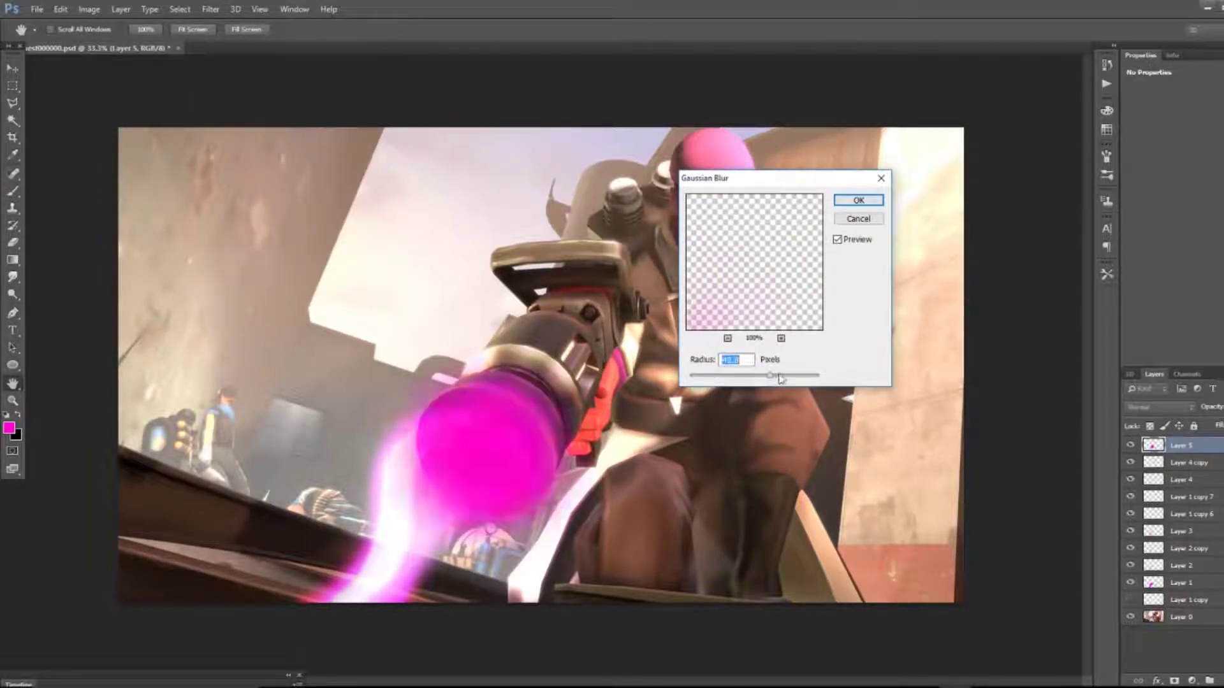
drag(795, 378, 793, 376)
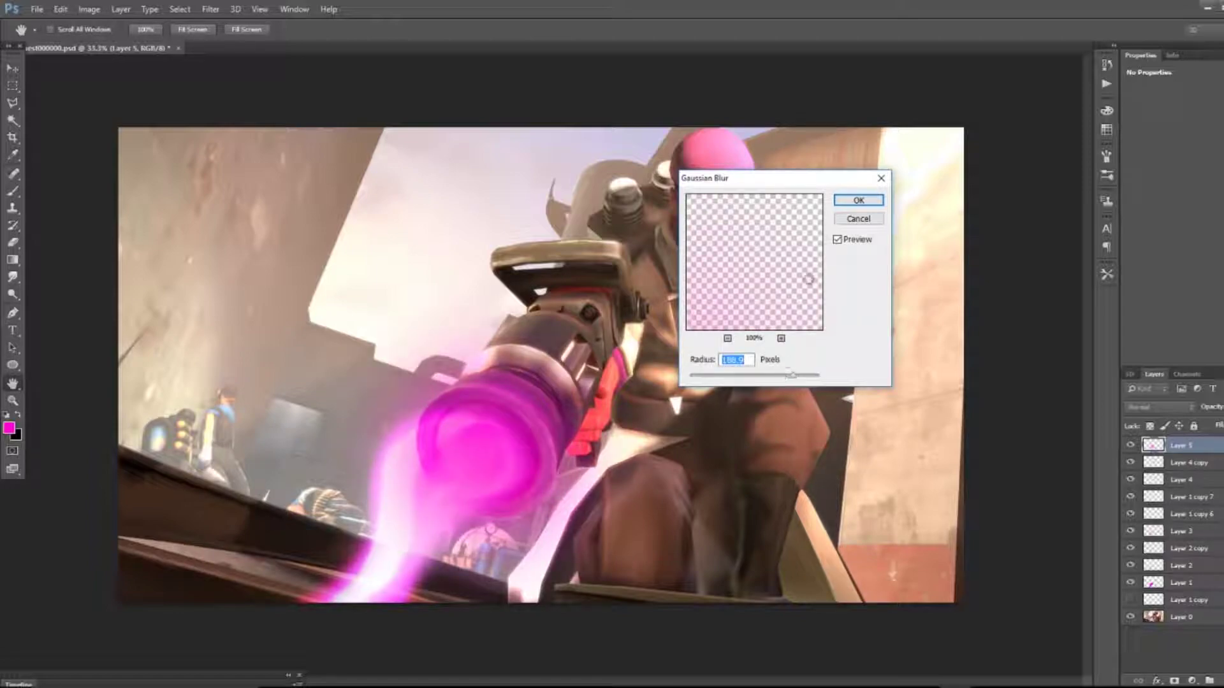
click(858, 201)
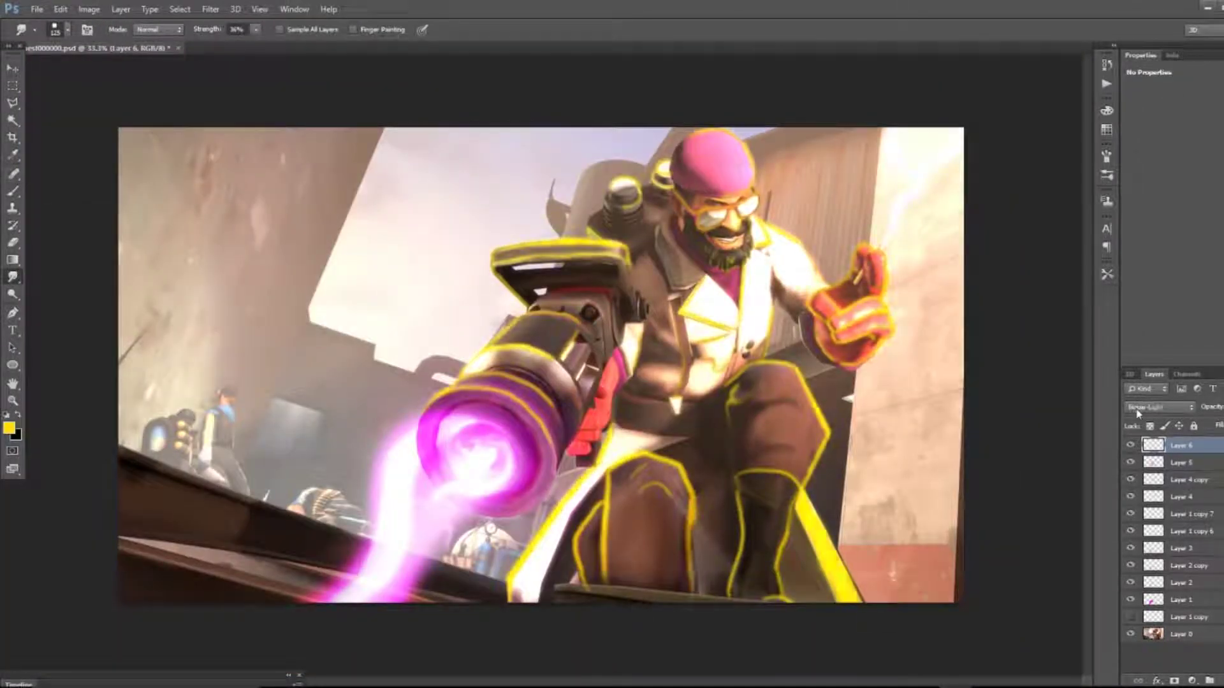
Step: Blend the yellow outlines on Layer 6 with Overlay, duplicate the layer and set the copy to Darker Color
click(1138, 410)
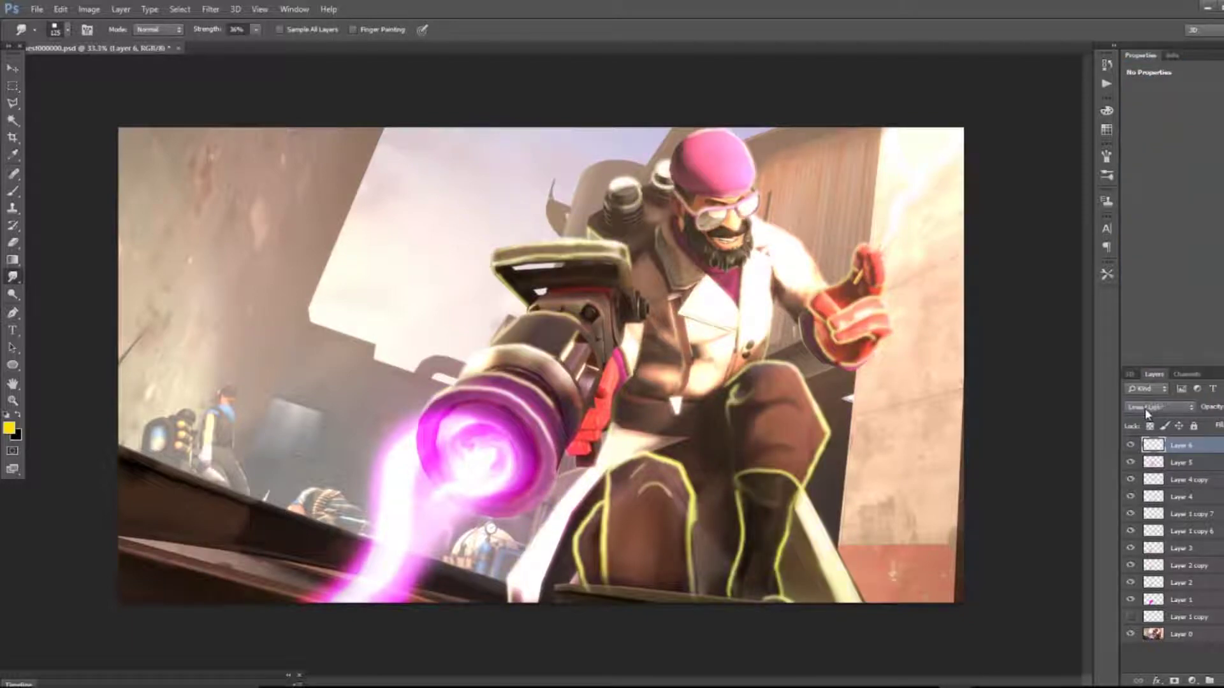
key(ctrl+j)
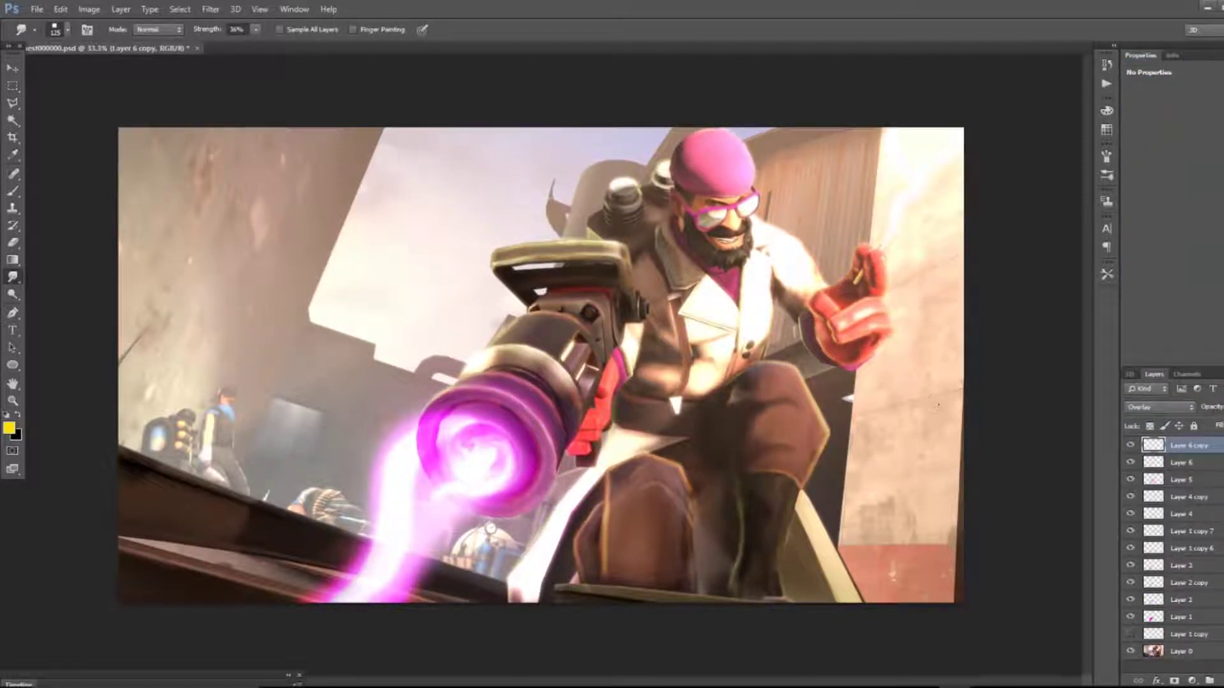
click(1159, 407)
click(1147, 206)
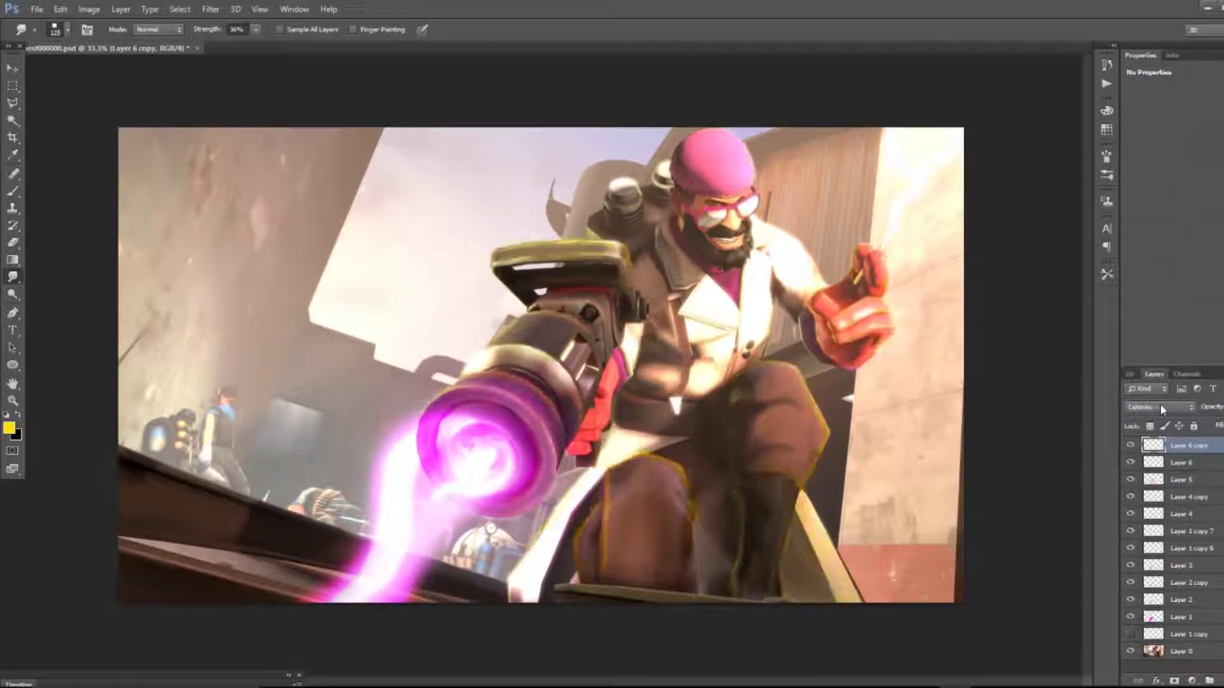
scroll(1160, 406, up, 1)
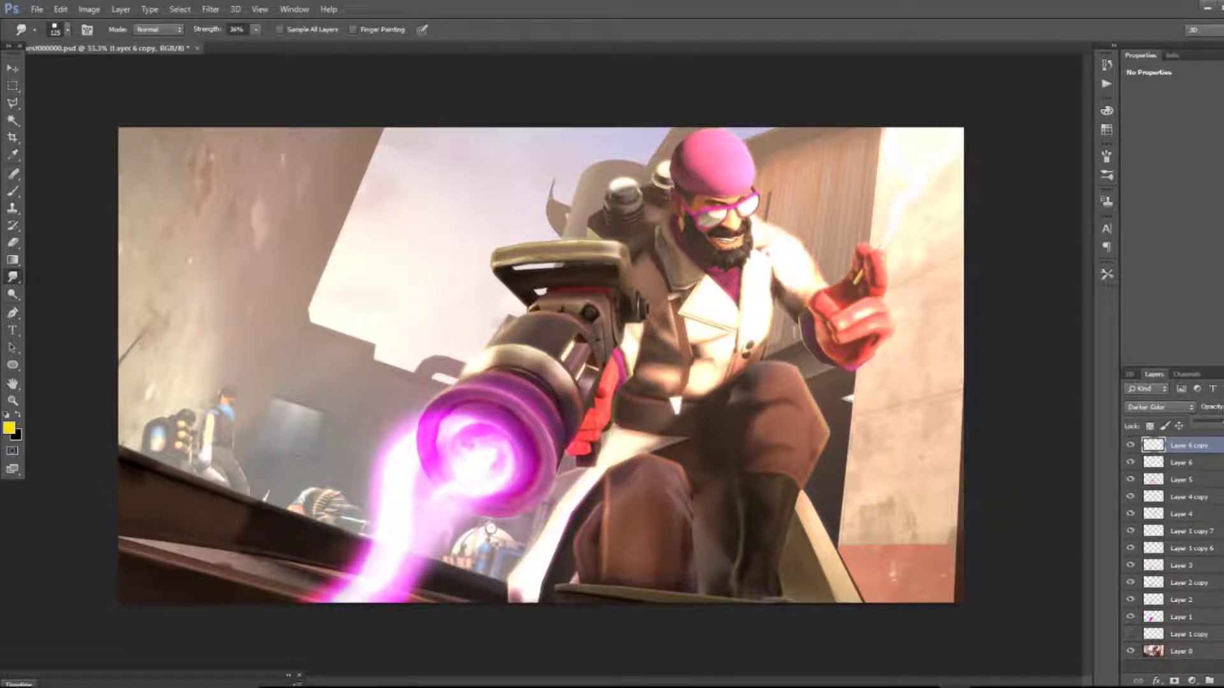
Step: Add a new Layer 7, sample pink from the muzzle glow and choose the Foreground to Transparent gradient
key(ctrl+shift+alt+n)
key(i)
click(435, 463)
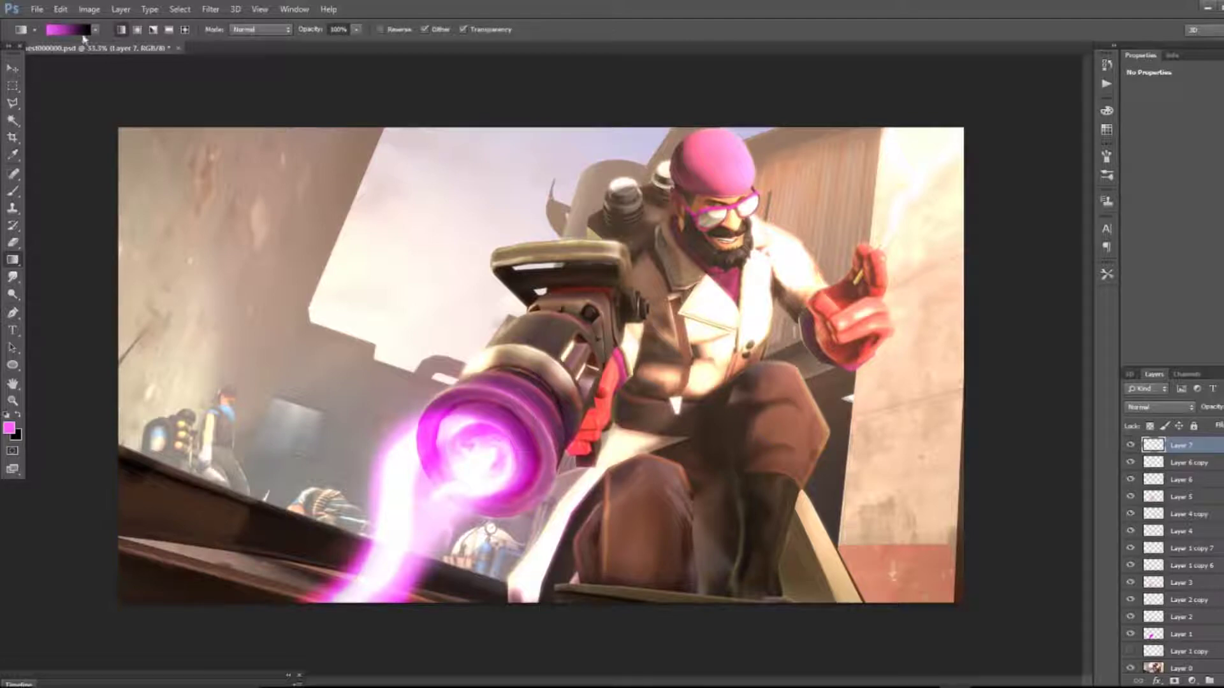
click(86, 28)
click(192, 177)
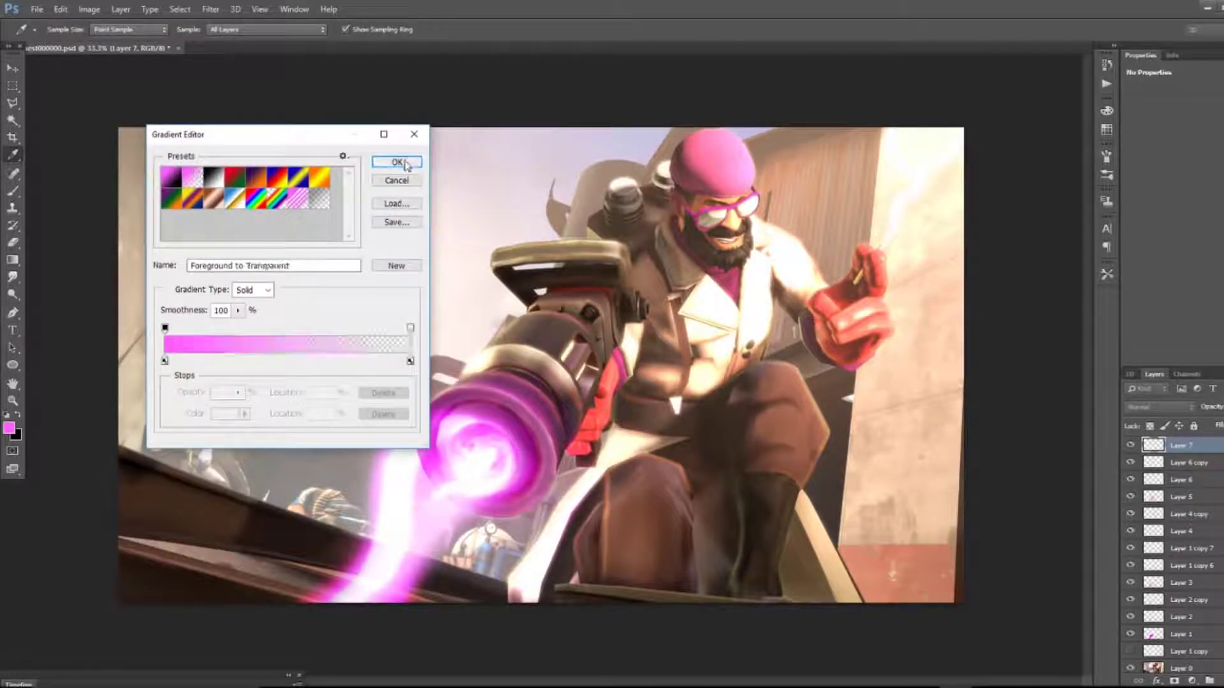
click(406, 164)
drag(418, 451, 421, 450)
key(ctrl+z)
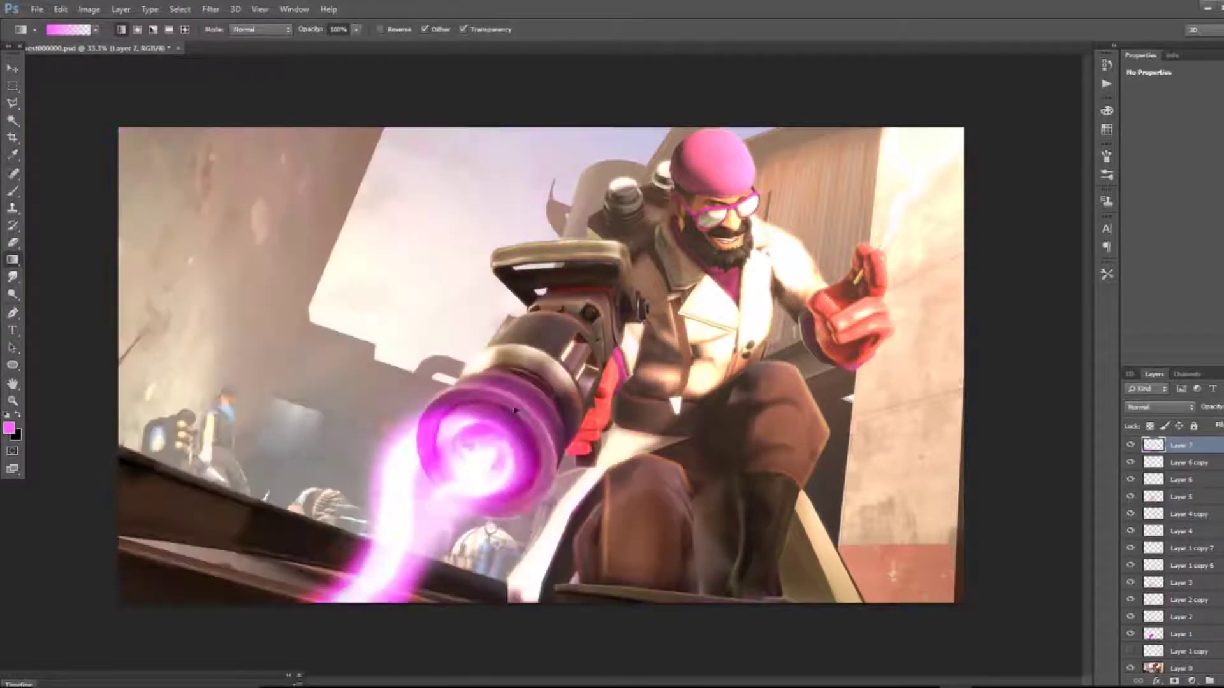
drag(918, 207, 919, 206)
key(ctrl+z)
Step: Draw the pink gradient on Layer 7 from the image's lower-left area towards the character's shoulder and set its blending mode to Color
drag(202, 520, 659, 253)
click(1183, 408)
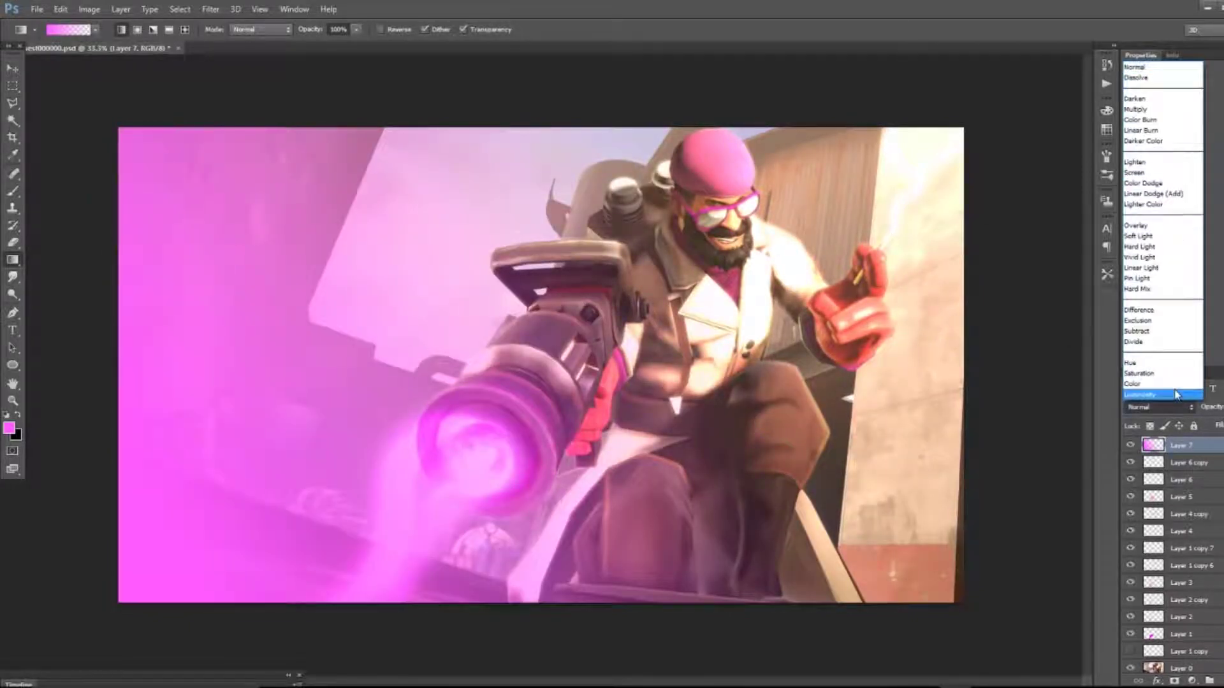
click(1153, 391)
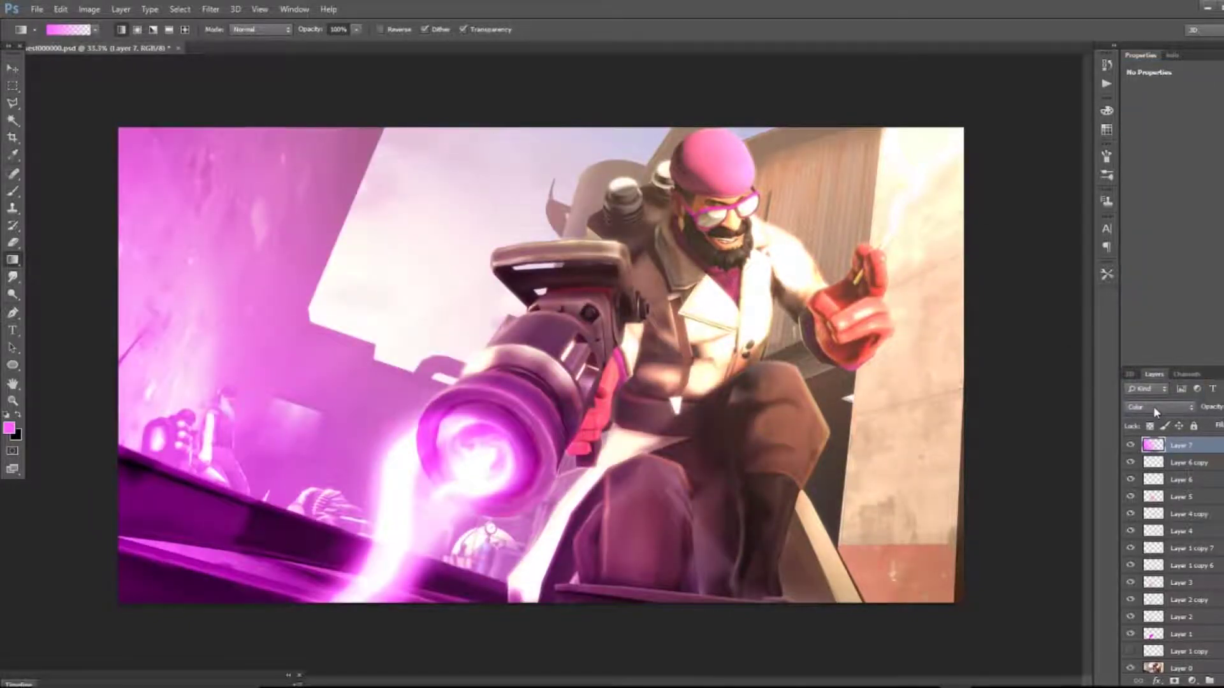
Step: Duplicate the gradient layer and try other blending modes, including Soft Light, on the copy
key(ctrl+j)
scroll(1153, 406, up, 11)
click(1153, 407)
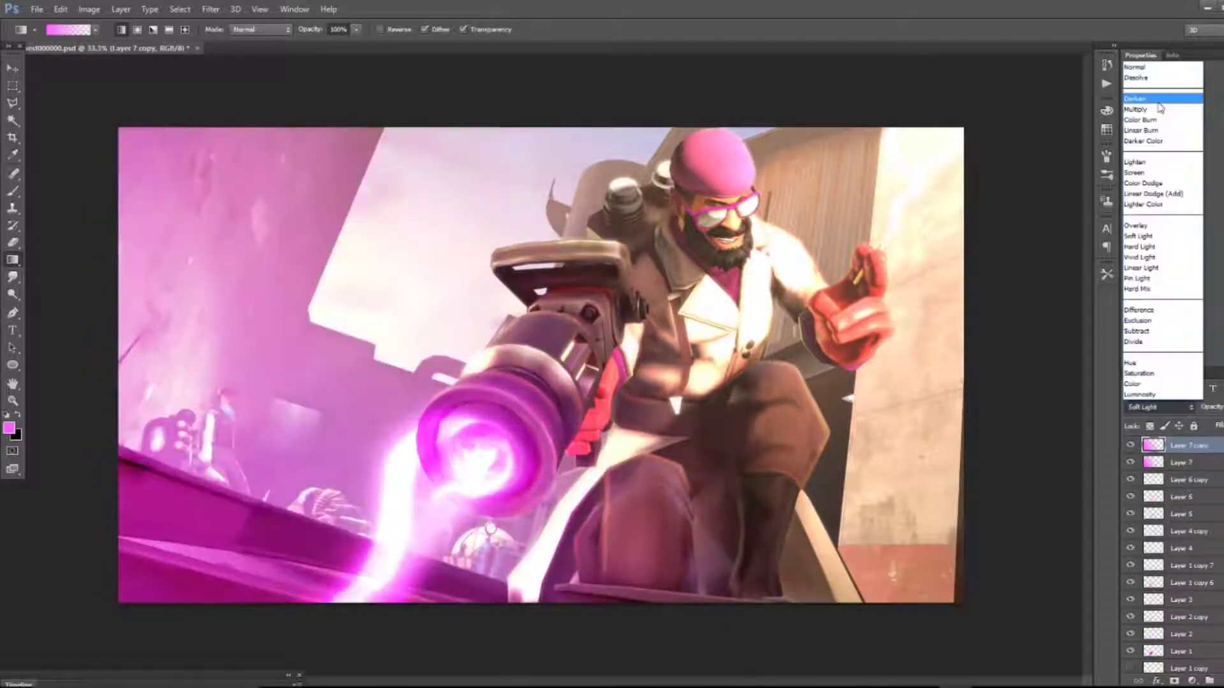
click(1159, 105)
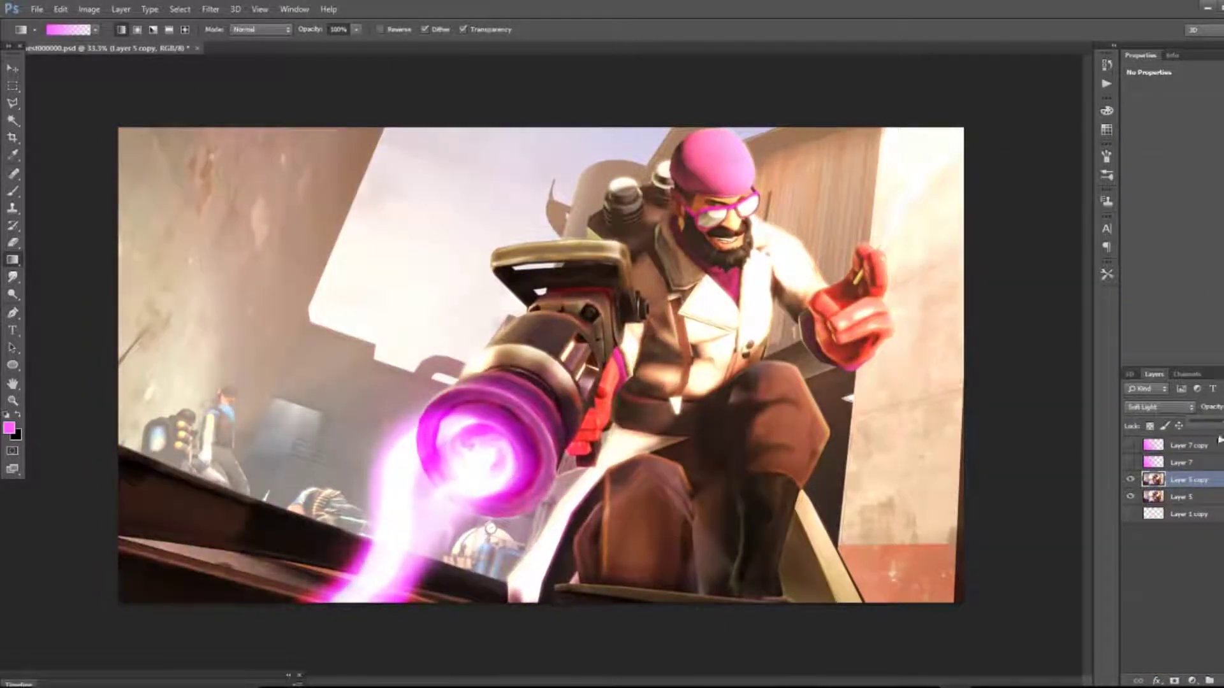
Step: Merge the Layer 5 copy down into Layer 5 and activate the Burn tool
right_click(1179, 482)
click(1093, 484)
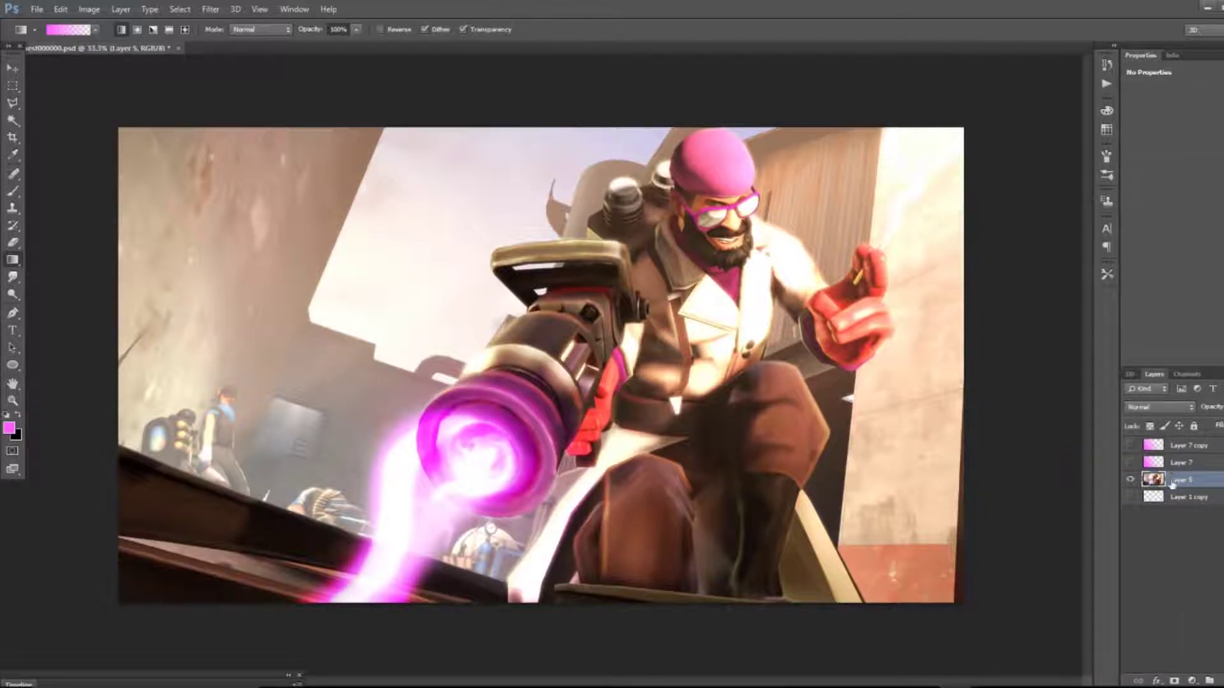
click(14, 277)
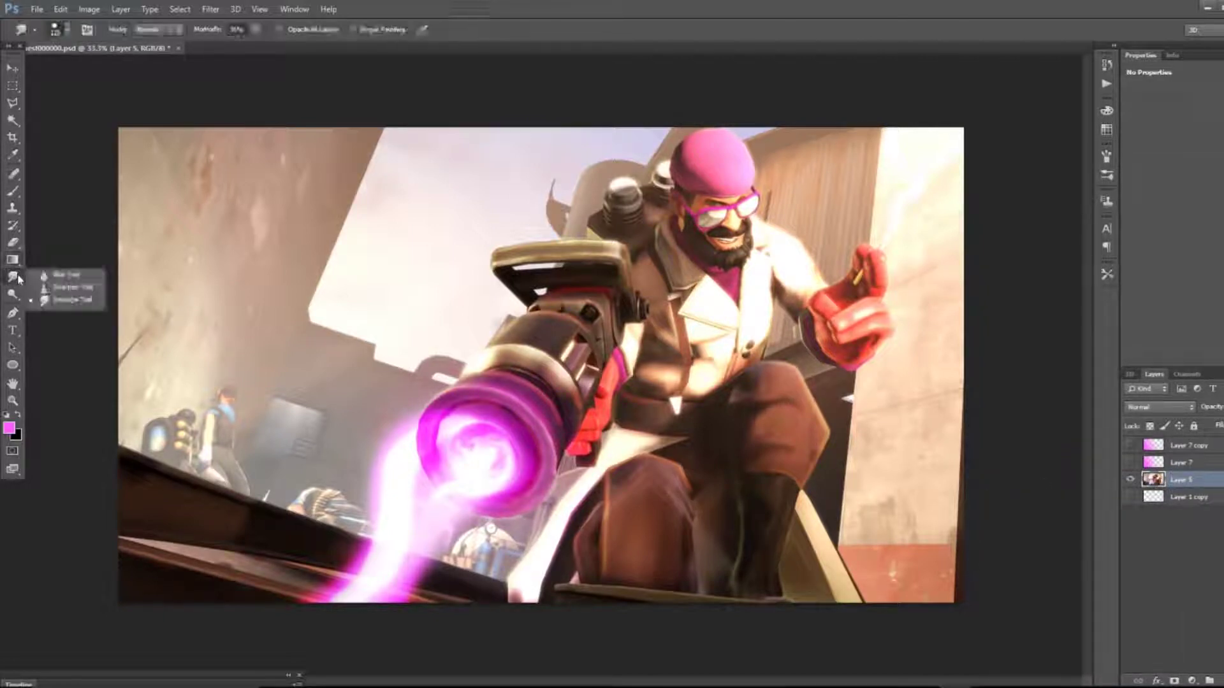
click(14, 295)
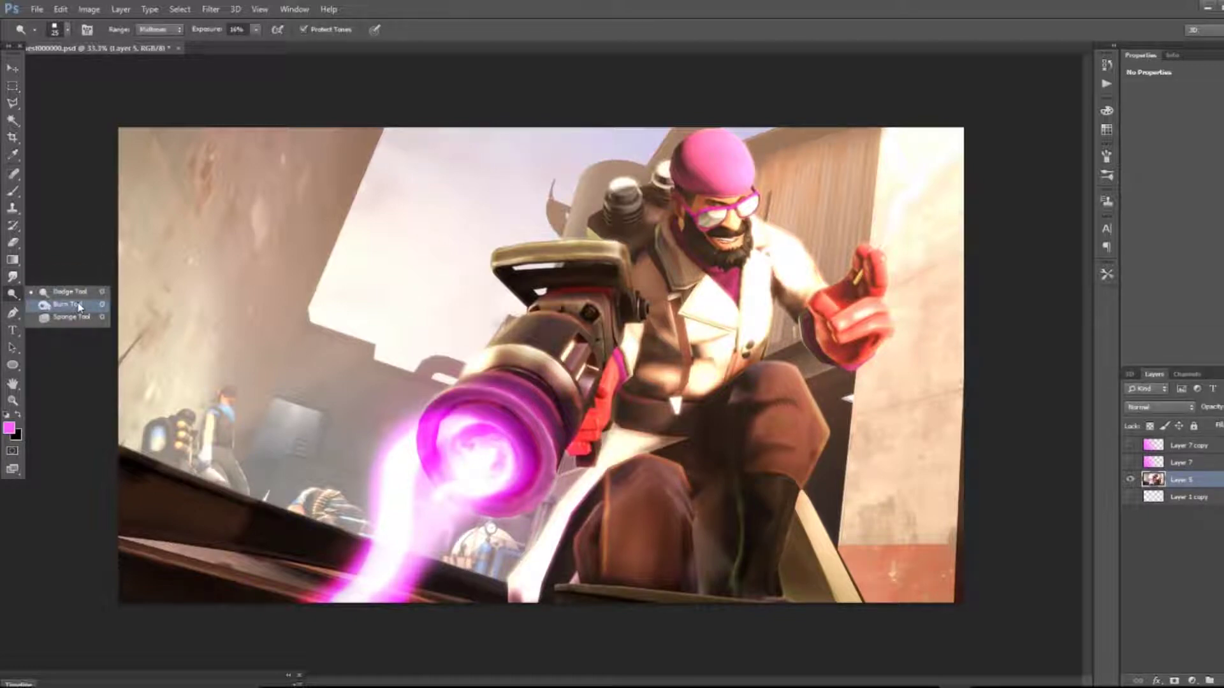
click(79, 307)
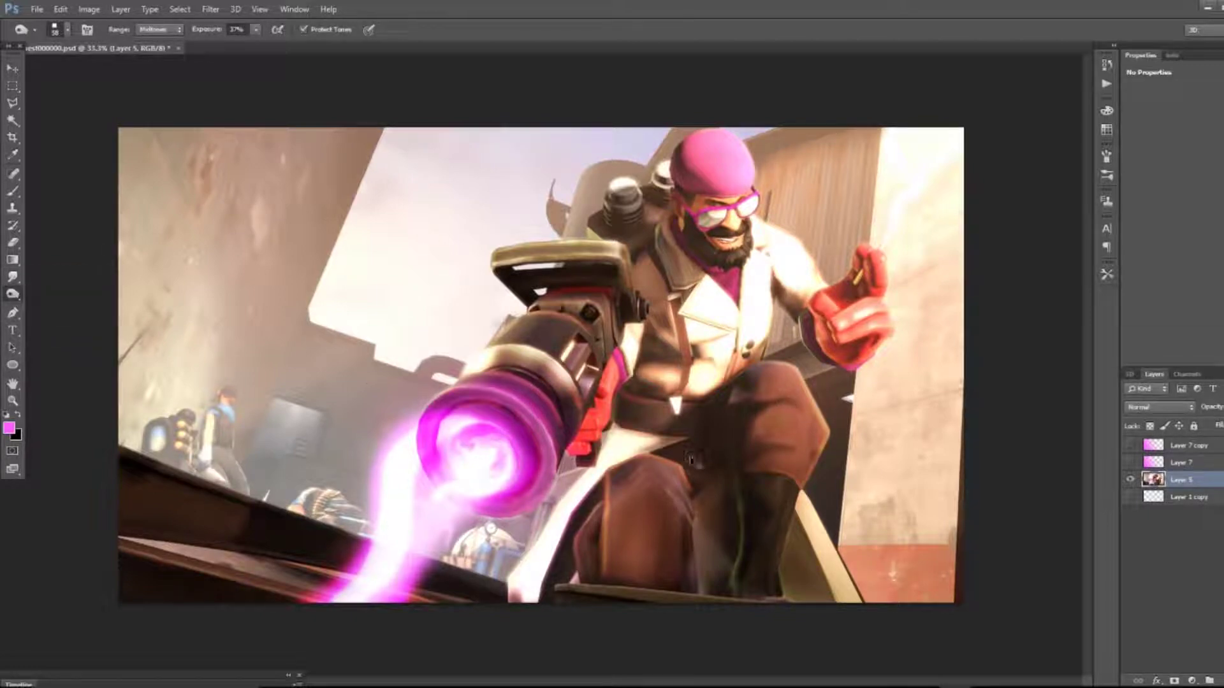
Step: Burn the shadows along the edges and folds of the character's trouser legs and knees on Layer 5
key(ctrl+plus)
key(ctrl+plus)
key(ctrl+plus)
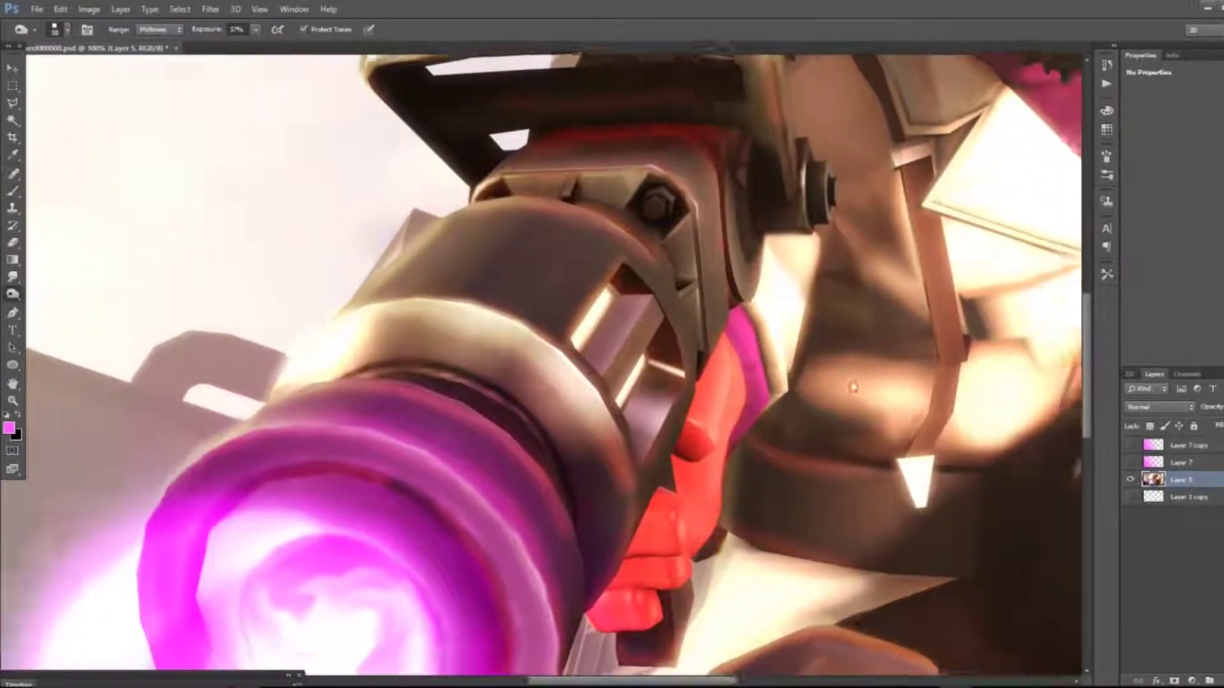
drag(852, 388, 593, 99)
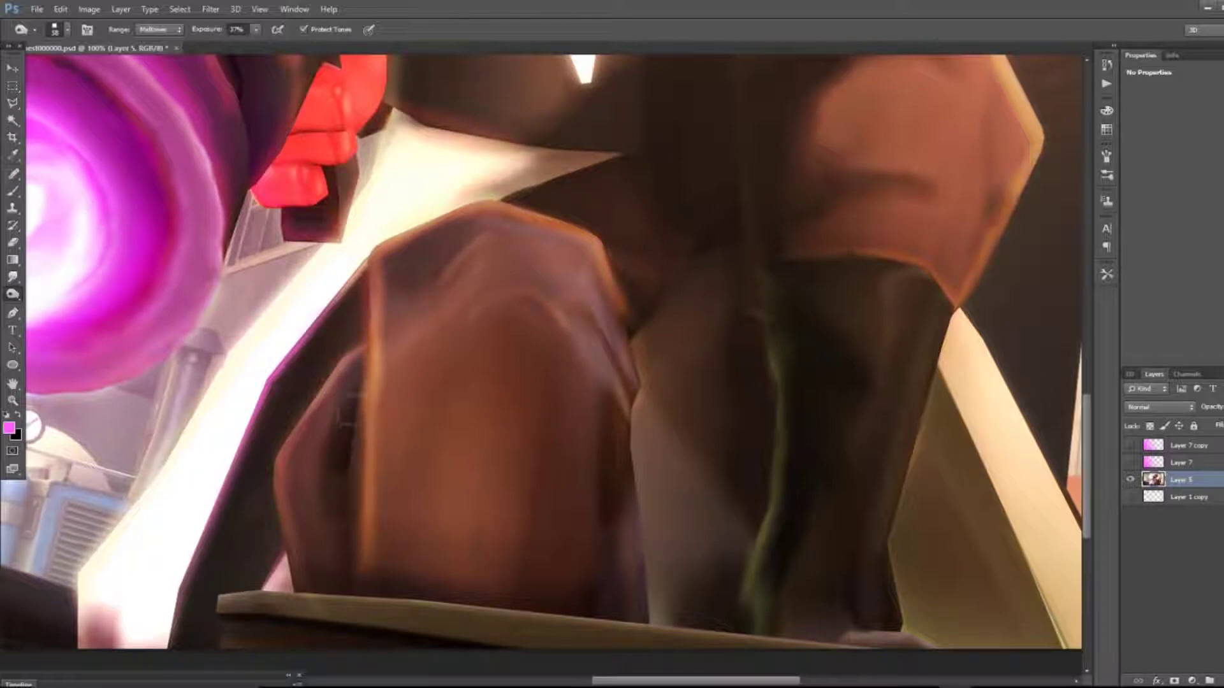
drag(322, 449, 261, 536)
drag(576, 392, 579, 574)
drag(798, 289, 730, 670)
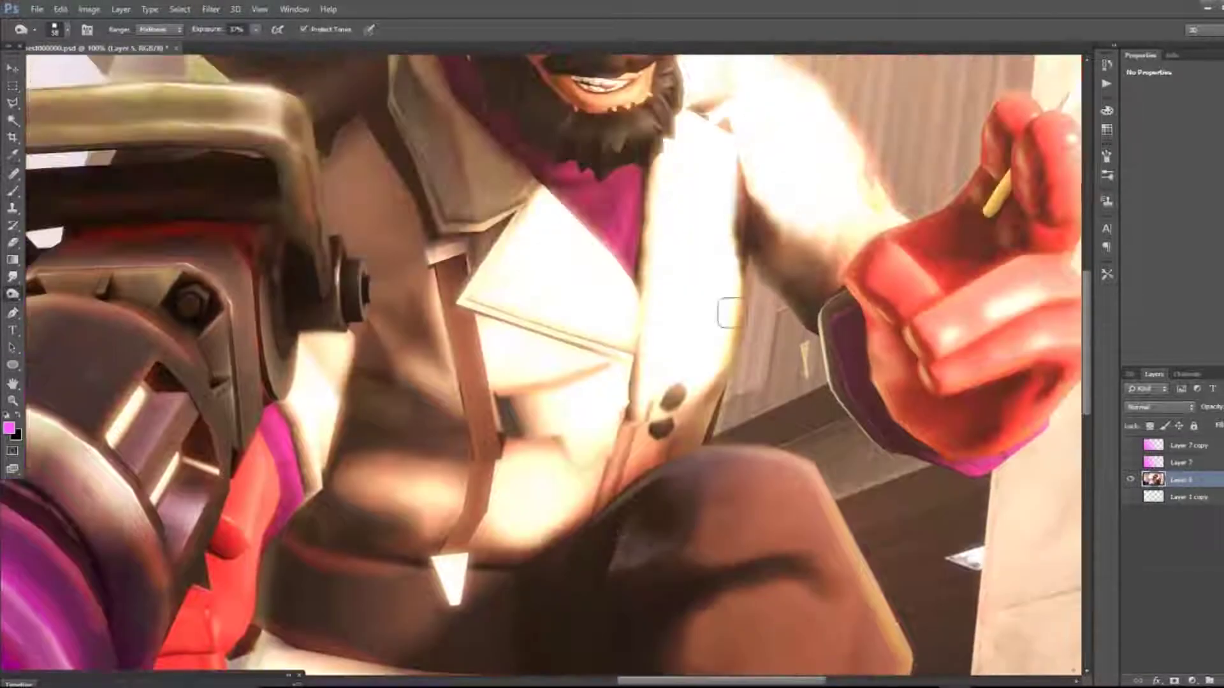
Step: Burn the jacket's folds and shadowed torso areas, reducing the brush size for details, and switch to the Smudge tool
drag(444, 278, 452, 551)
mouse_move(274, 485)
mouse_down()
mouse_move(413, 350)
mouse_move(383, 497)
mouse_up()
key(bracketleft)
key(bracketleft)
key(bracketleft)
drag(352, 472, 360, 625)
mouse_move(740, 227)
mouse_down()
mouse_move(390, 232)
mouse_move(381, 525)
mouse_up()
drag(382, 287, 450, 322)
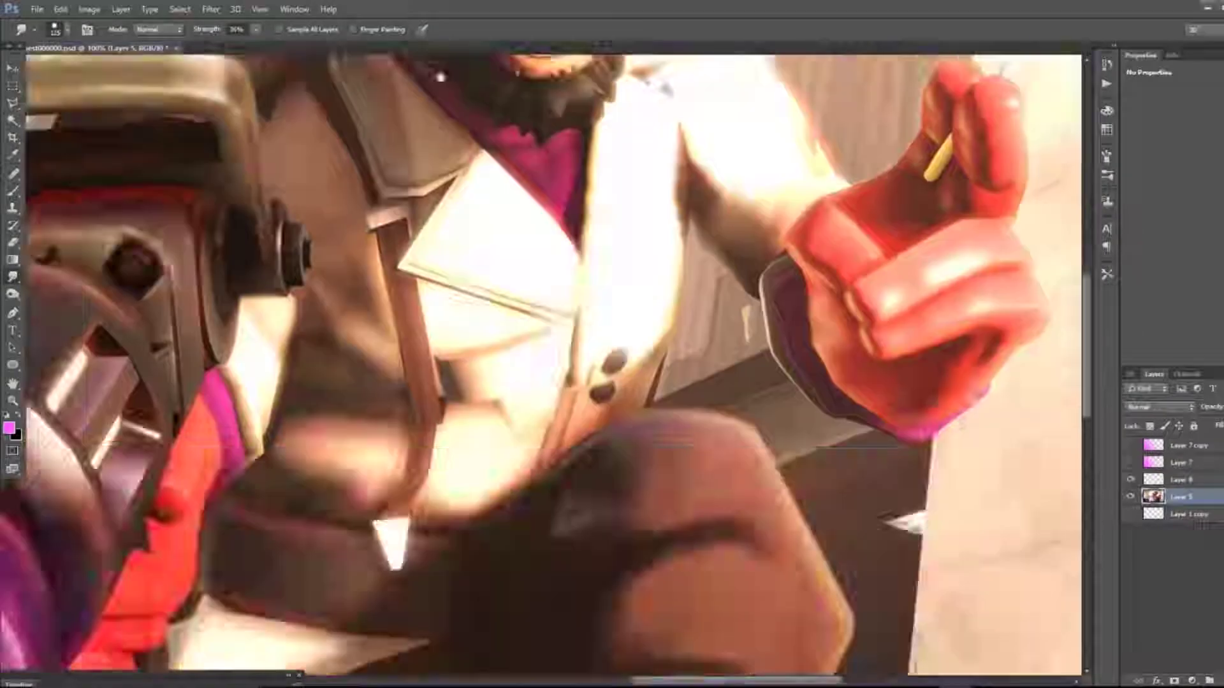
click(12, 276)
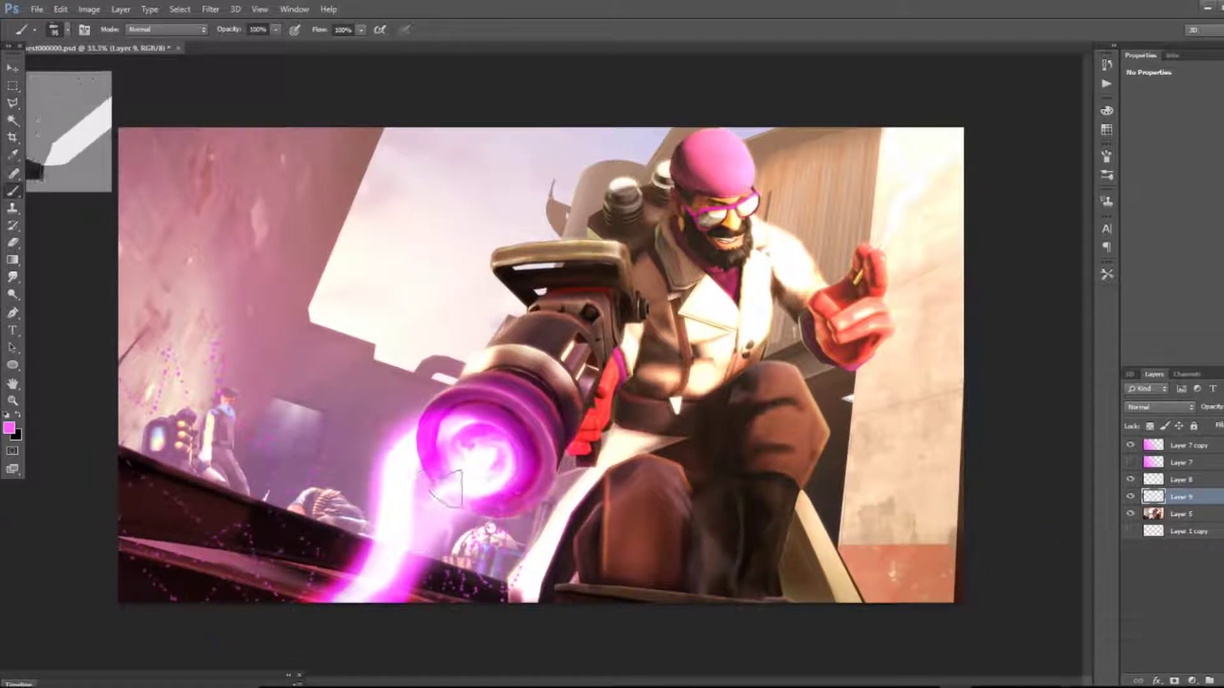
Step: Spray magenta particles on Layer 9 around the glow and the lower-left foreground, and set the layer's blending mode to Color Dodge
drag(306, 537, 127, 551)
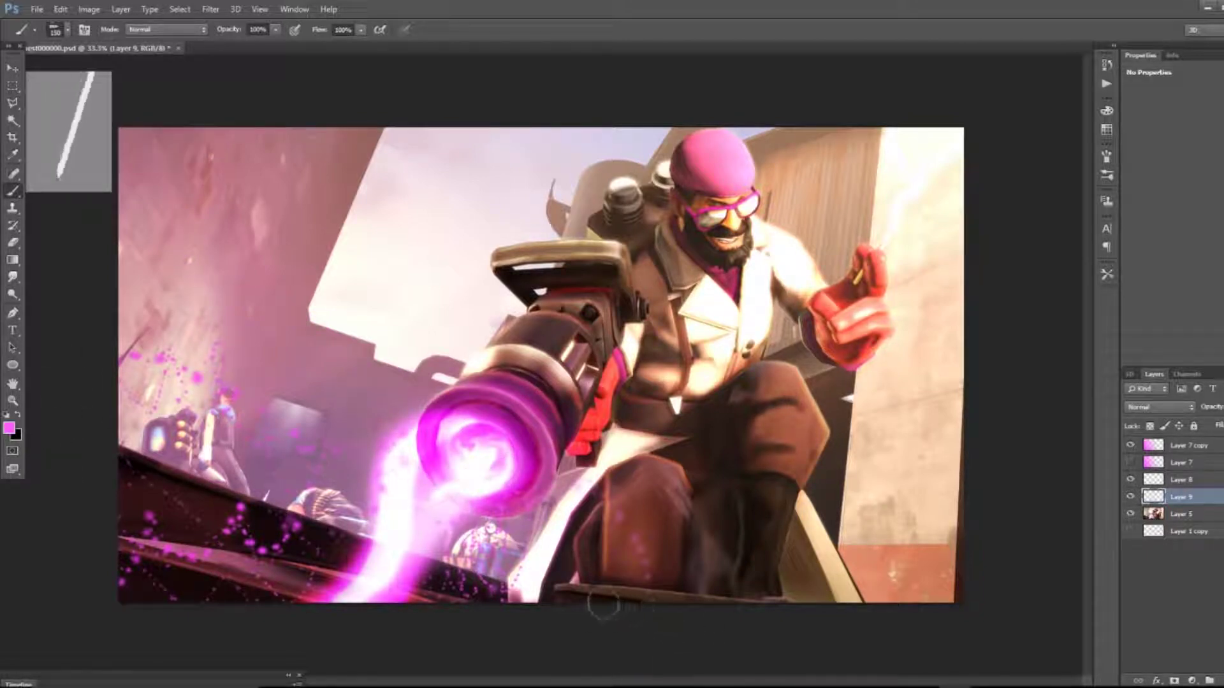
scroll(1132, 404, down, 9)
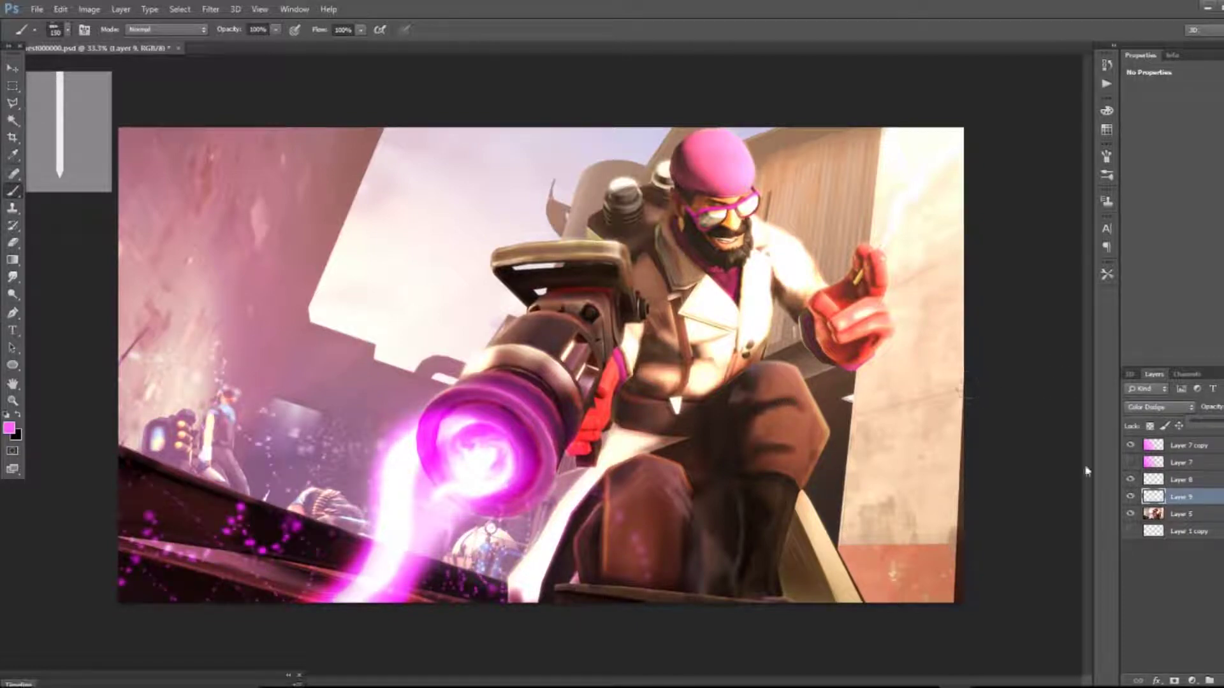
Step: Add a text layer reading "Ranch" and position it over the image's upper-left area
click(1223, 680)
click(12, 330)
click(201, 267)
text(Ranch)
drag(270, 222, 467, 251)
drag(698, 344, 466, 287)
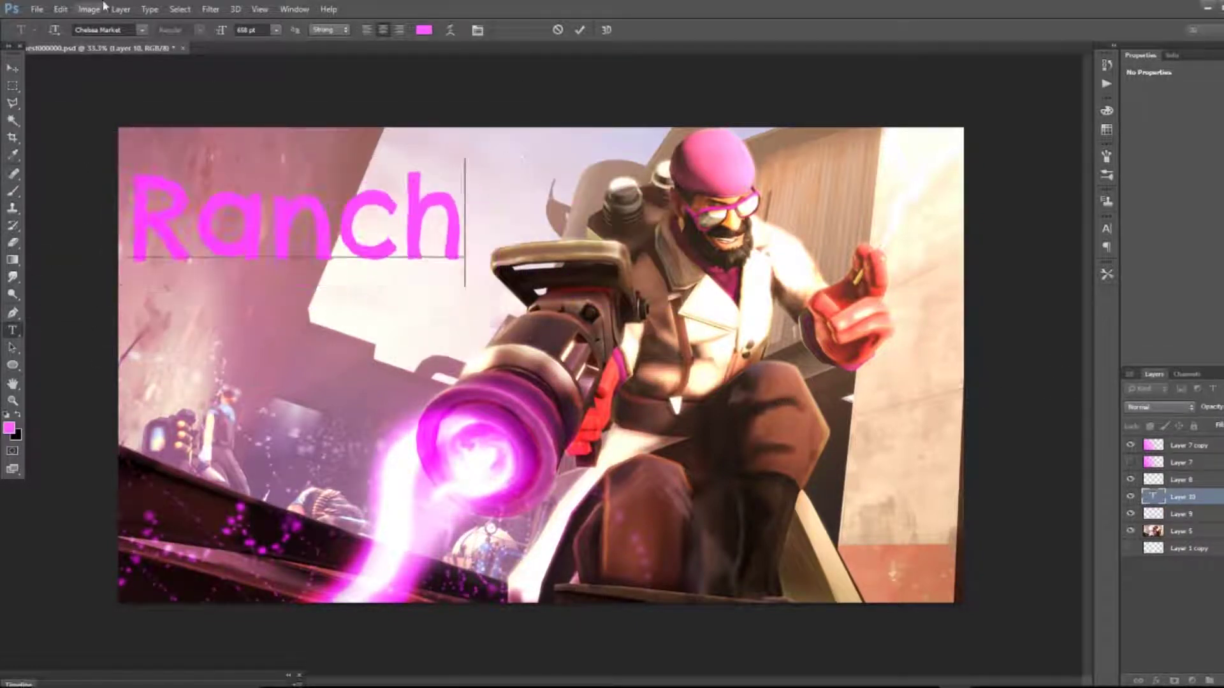
Step: Change the Ranch text to the Eras Bold ITC font and colour it purple #cb18ff
key(ctrl+a)
click(142, 30)
scroll(192, 159, down, 3)
click(223, 186)
click(424, 30)
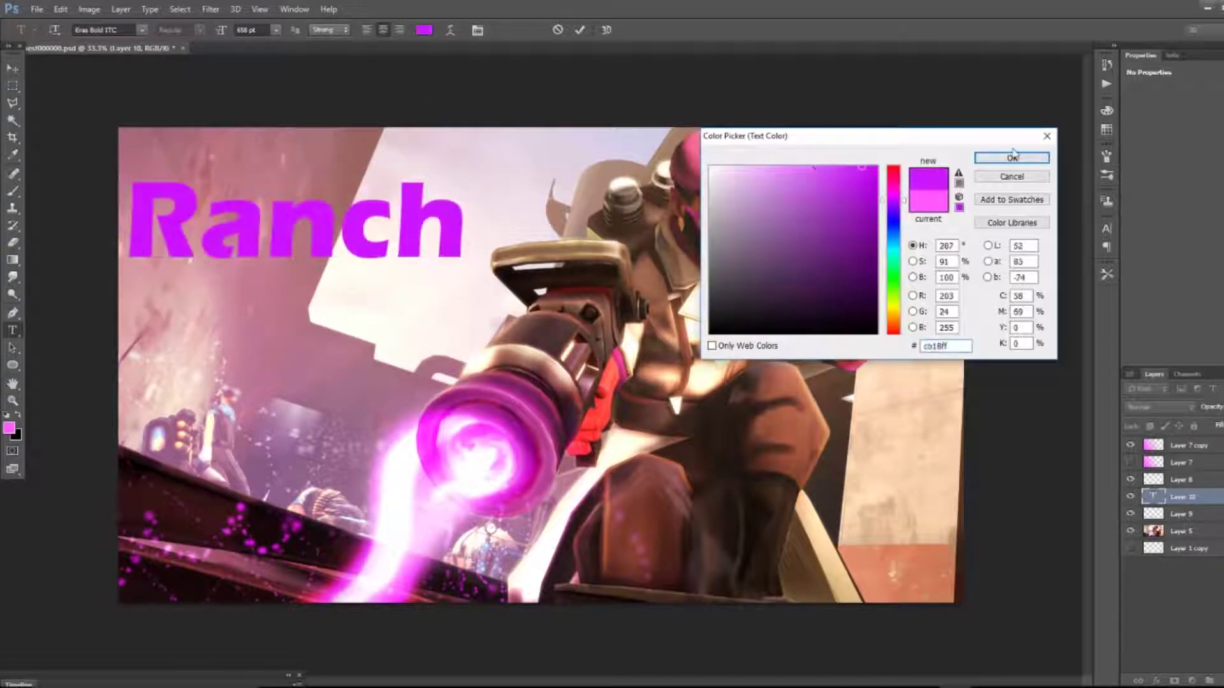
click(1012, 157)
Step: Give the Ranch text a thicker outside Stroke layer effect and recolour the stroke magenta
right_click(1198, 496)
click(1109, 184)
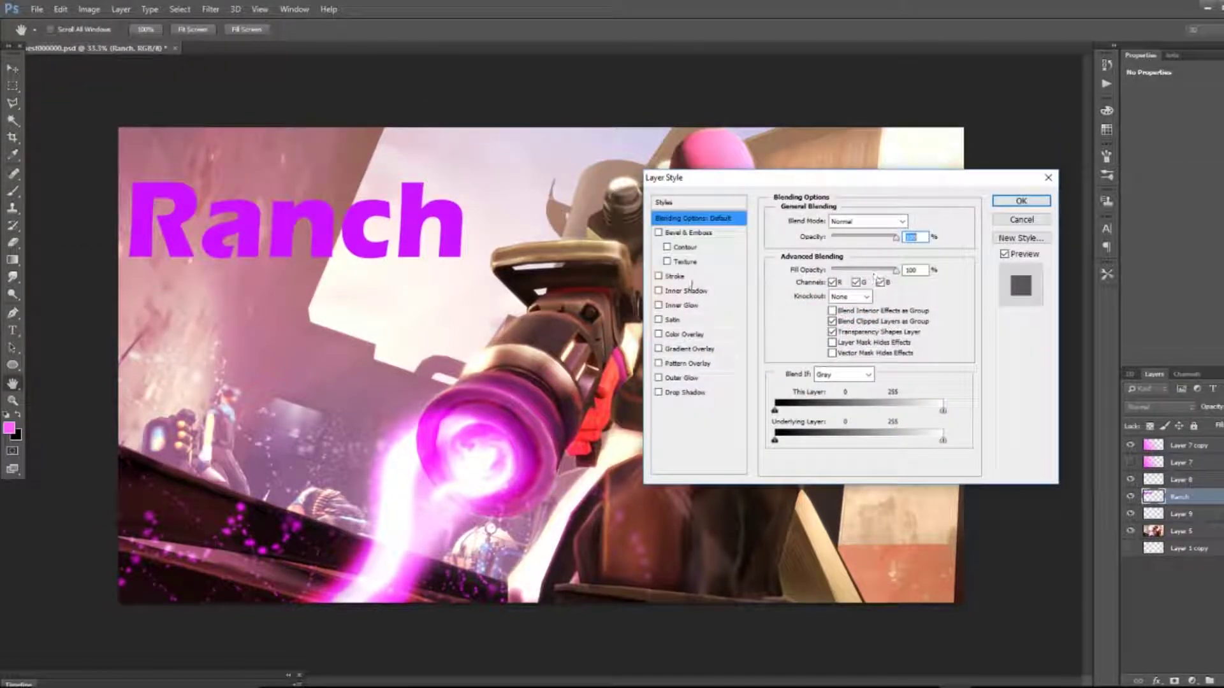
click(672, 278)
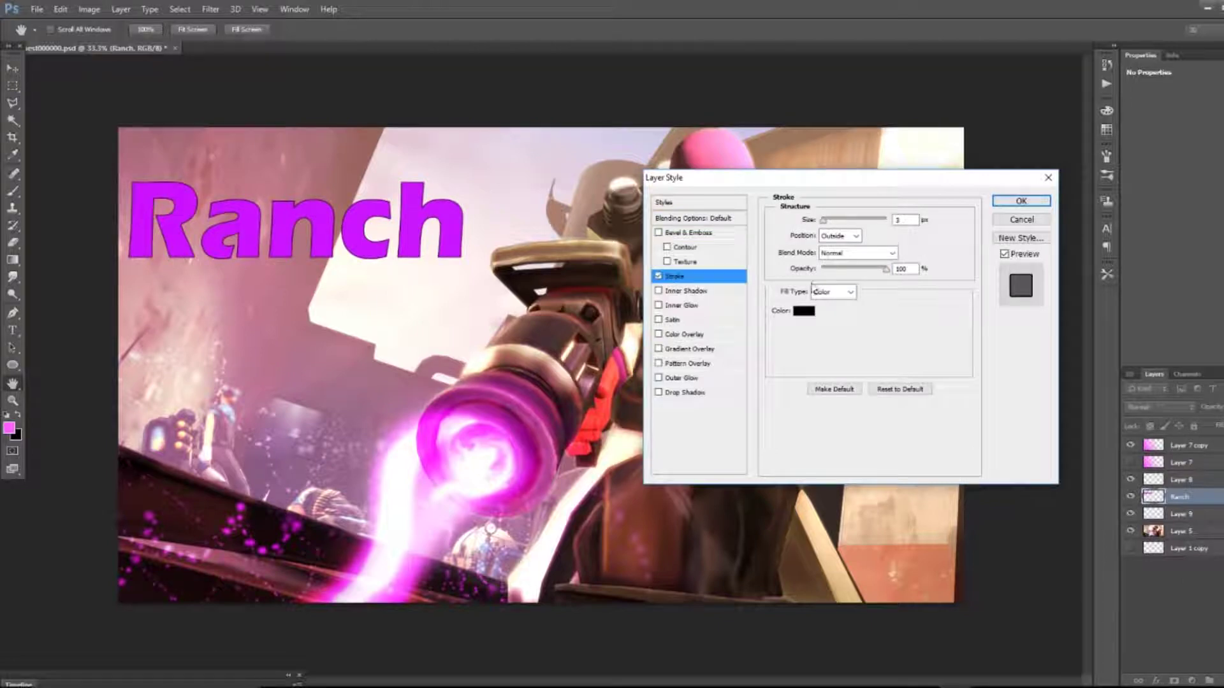
mouse_move(842, 228)
mouse_down()
mouse_move(853, 224)
mouse_move(831, 226)
mouse_up()
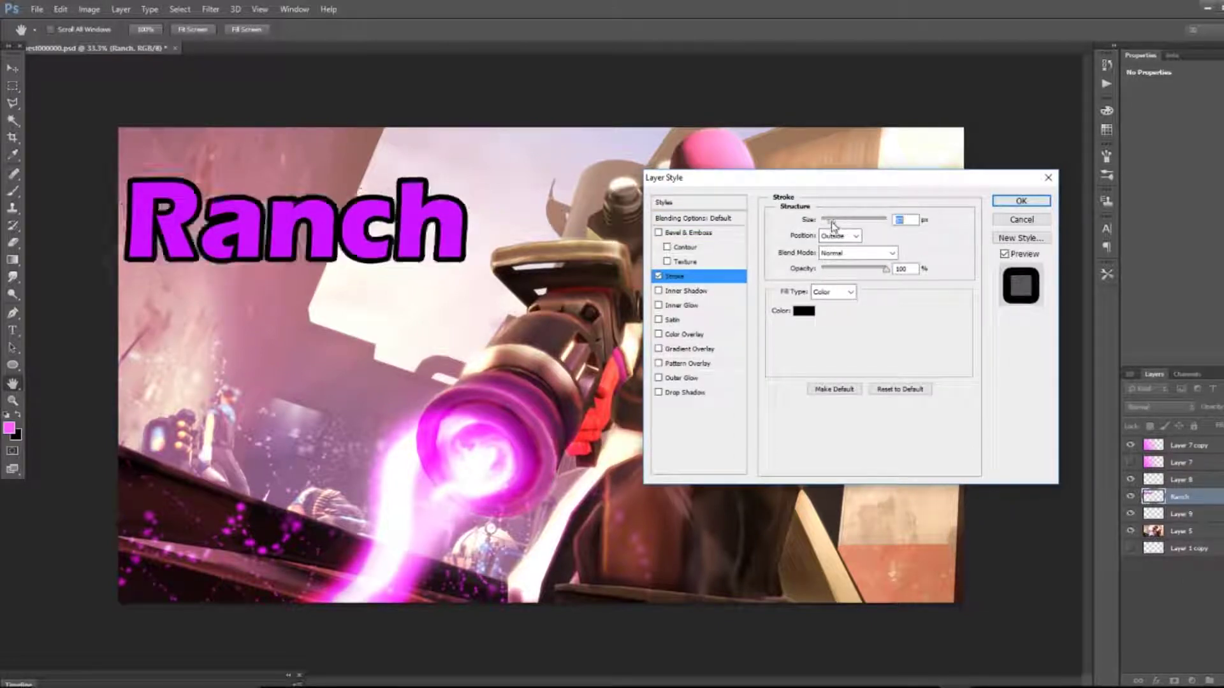
click(804, 311)
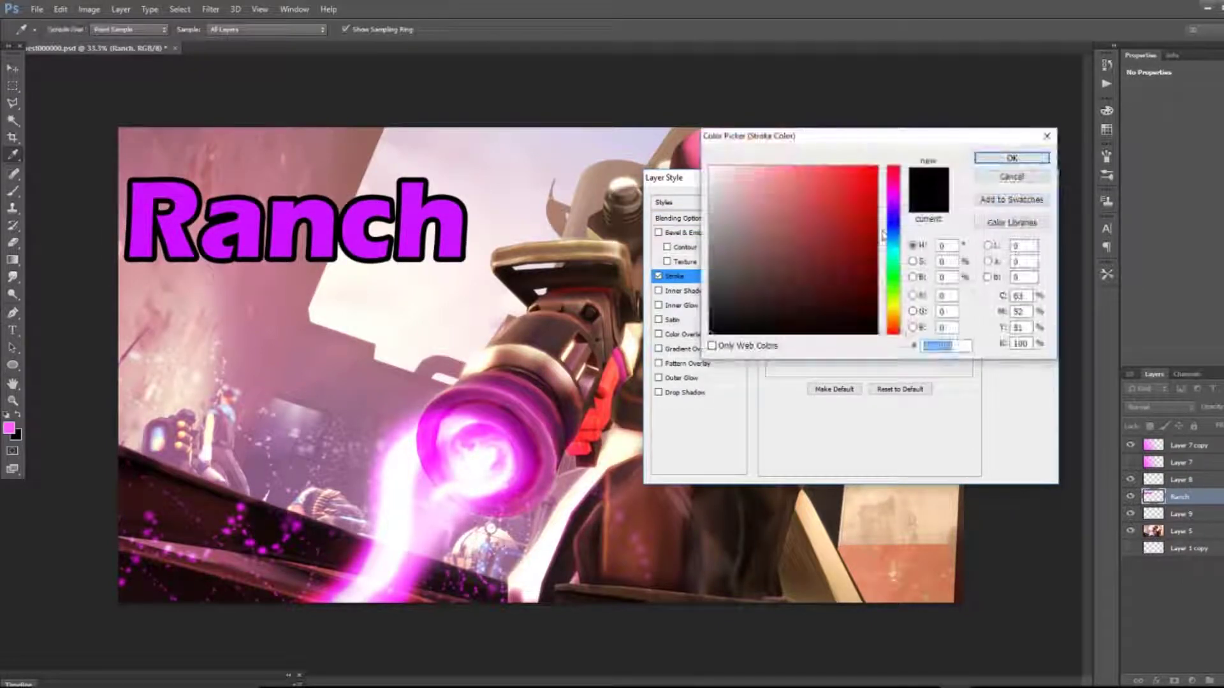
click(875, 166)
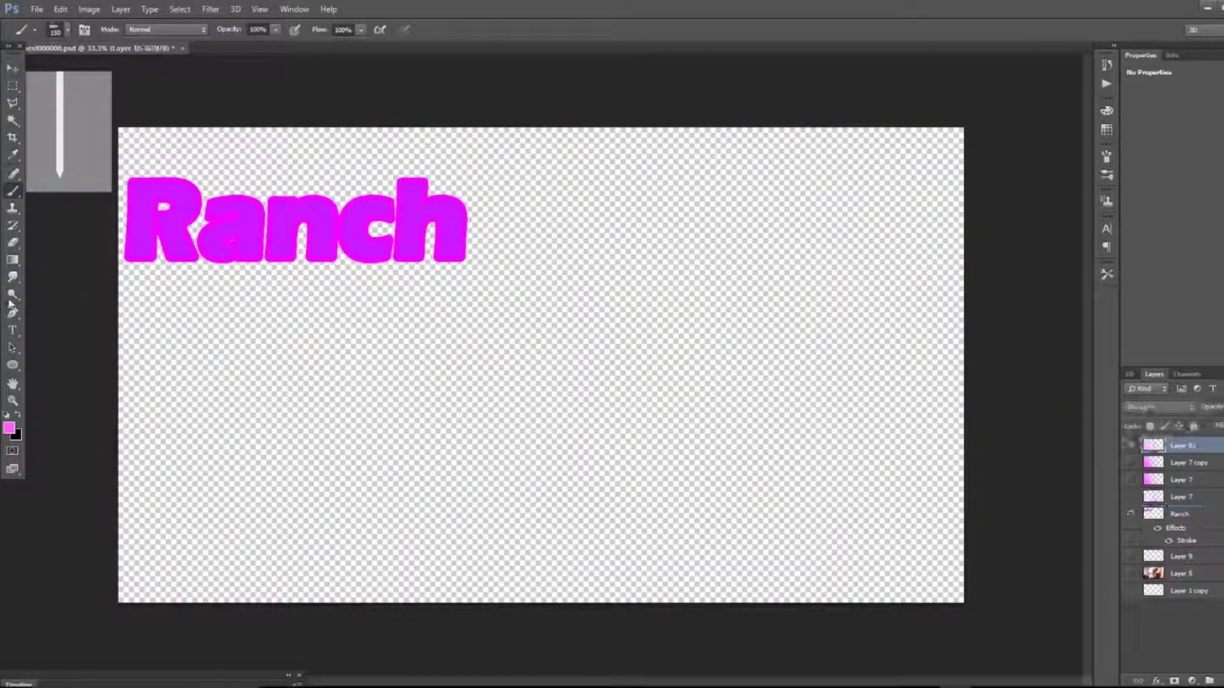
Step: Swap the foreground colour to black and draw a gradient diagonally across the Ranch lettering on the new layer above it
right_click(13, 260)
click(64, 253)
click(17, 415)
click(95, 30)
drag(446, 274, 129, 415)
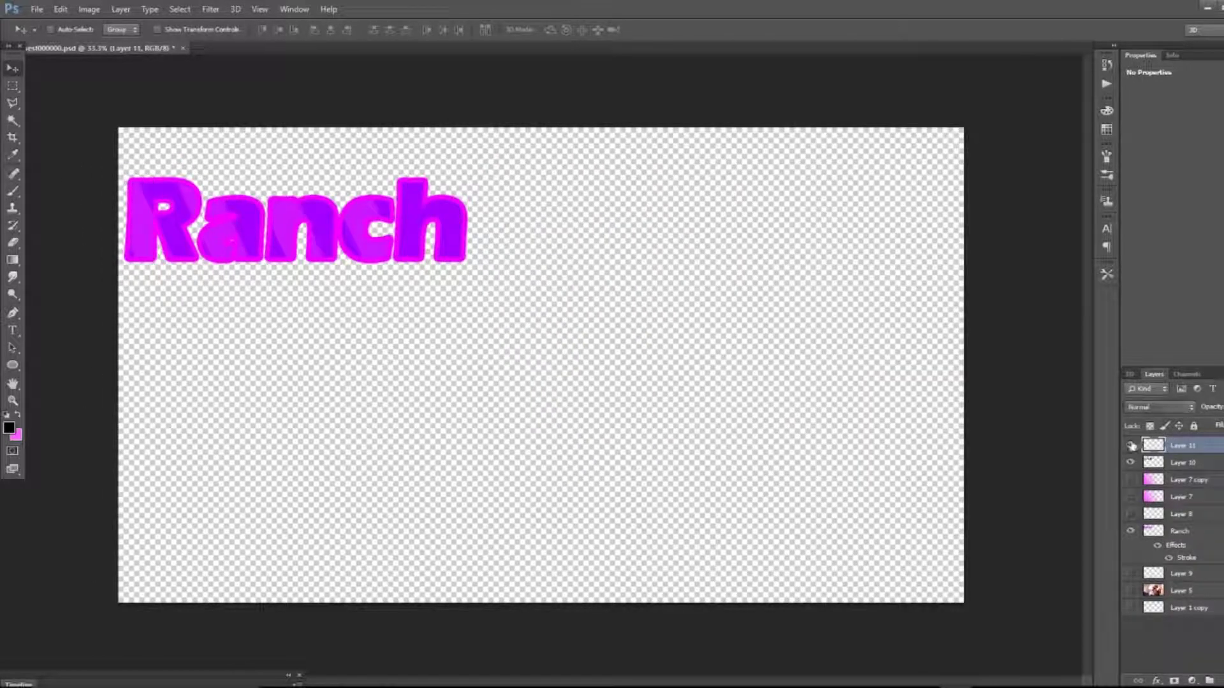
Step: Merge the Layer 11 shading down and draw a red-to-transparent gradient from the canvas's upper edge down over the lettering
click(1131, 445)
right_click(1173, 445)
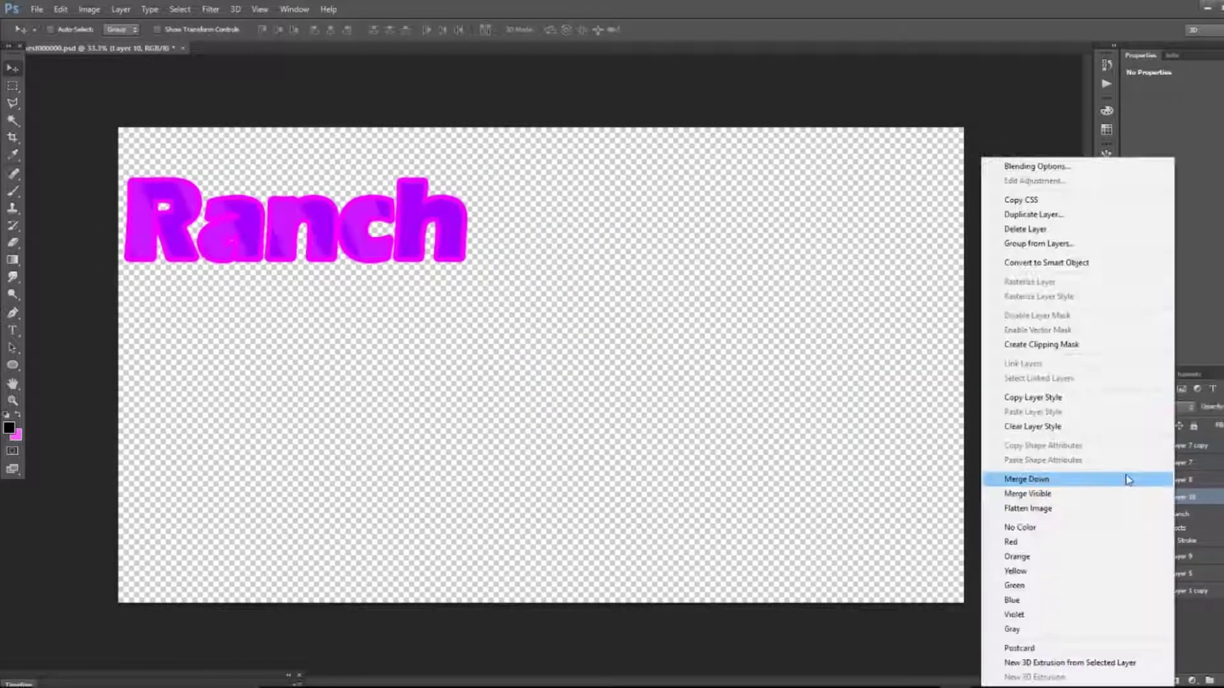
click(397, 162)
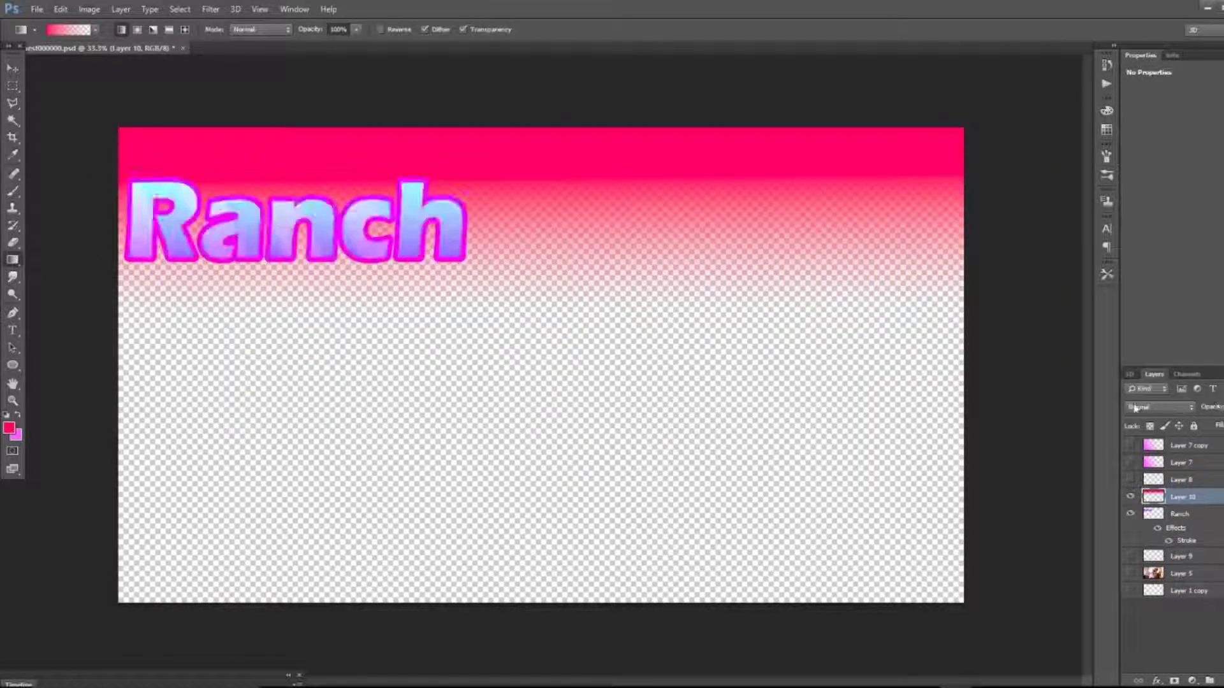
drag(637, 131, 637, 236)
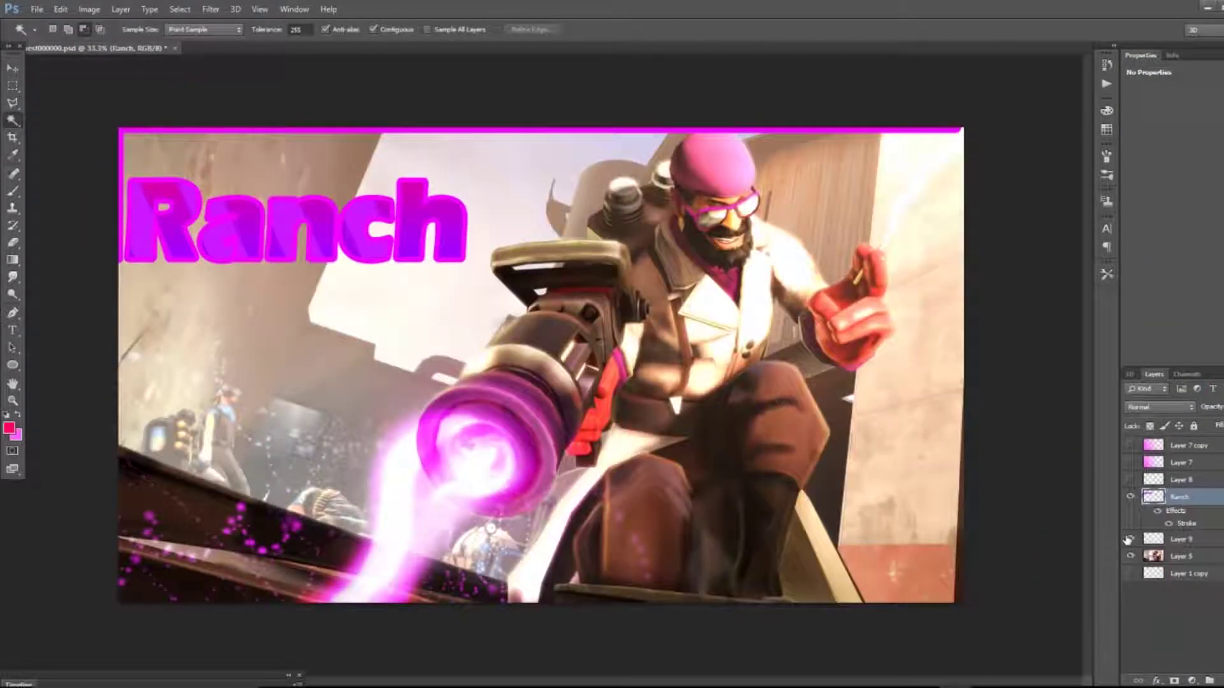
Step: Try another blending mode on Layer 9 and move the Ranch lettering away from the canvas's upper-left edges
click(1160, 406)
click(1165, 408)
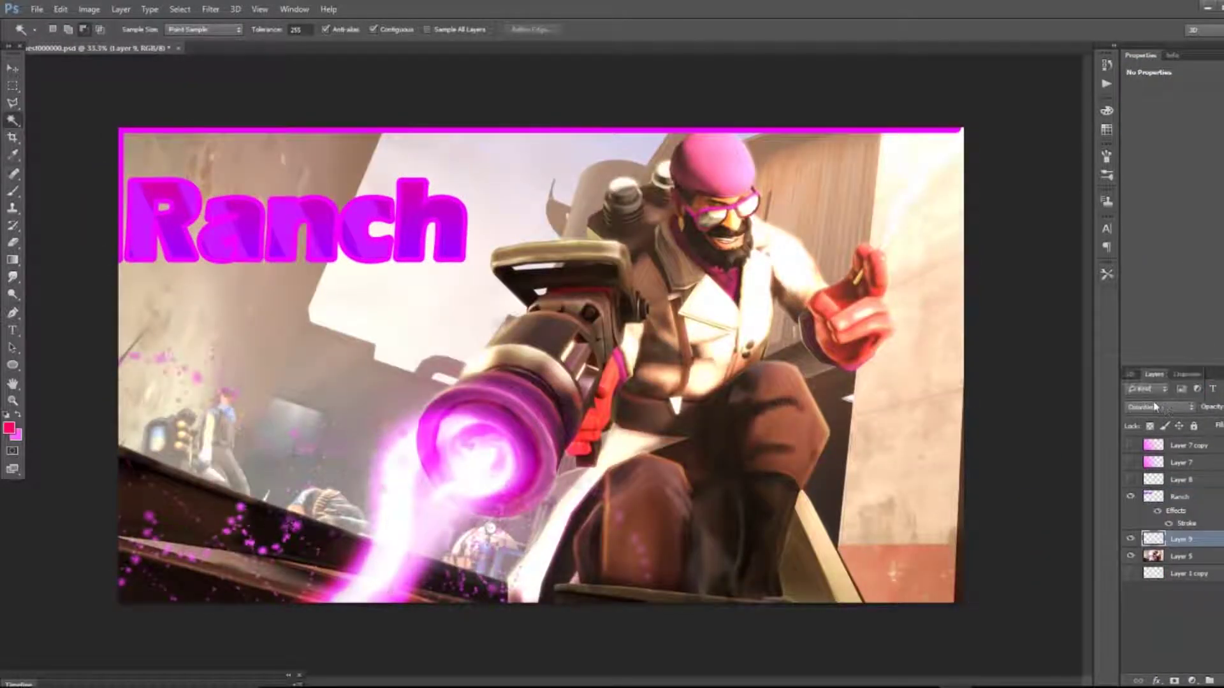
click(1179, 496)
key(ctrl+t)
drag(280, 244, 280, 206)
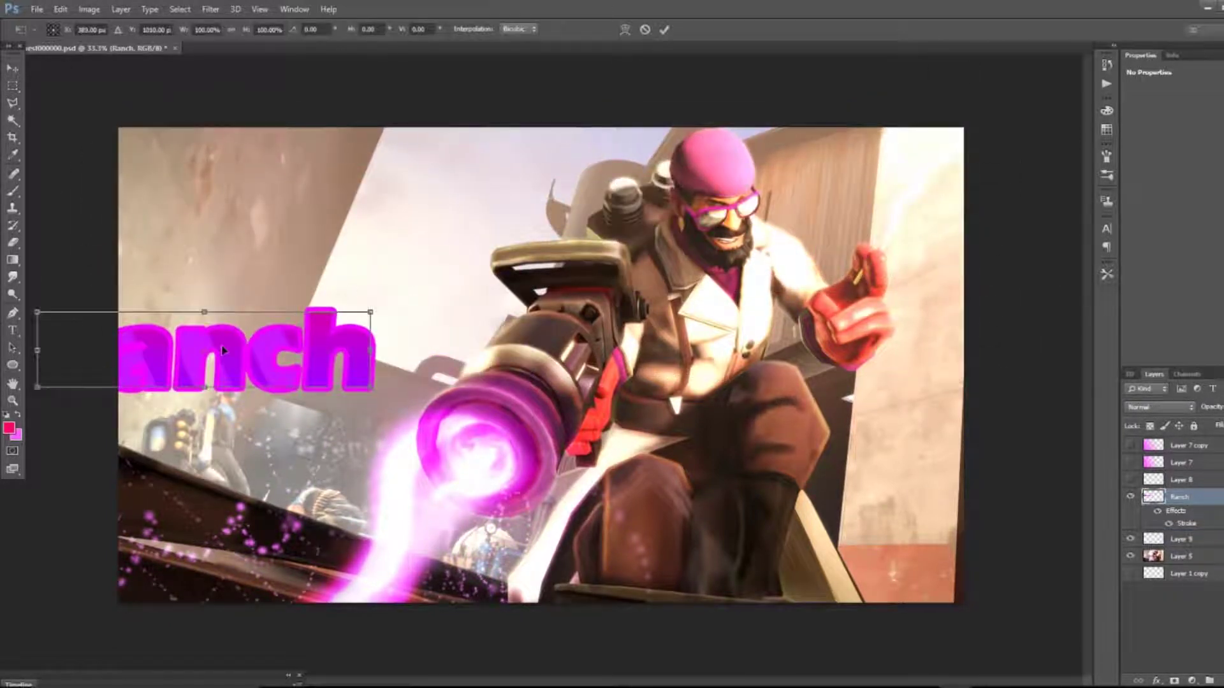
drag(217, 347, 340, 234)
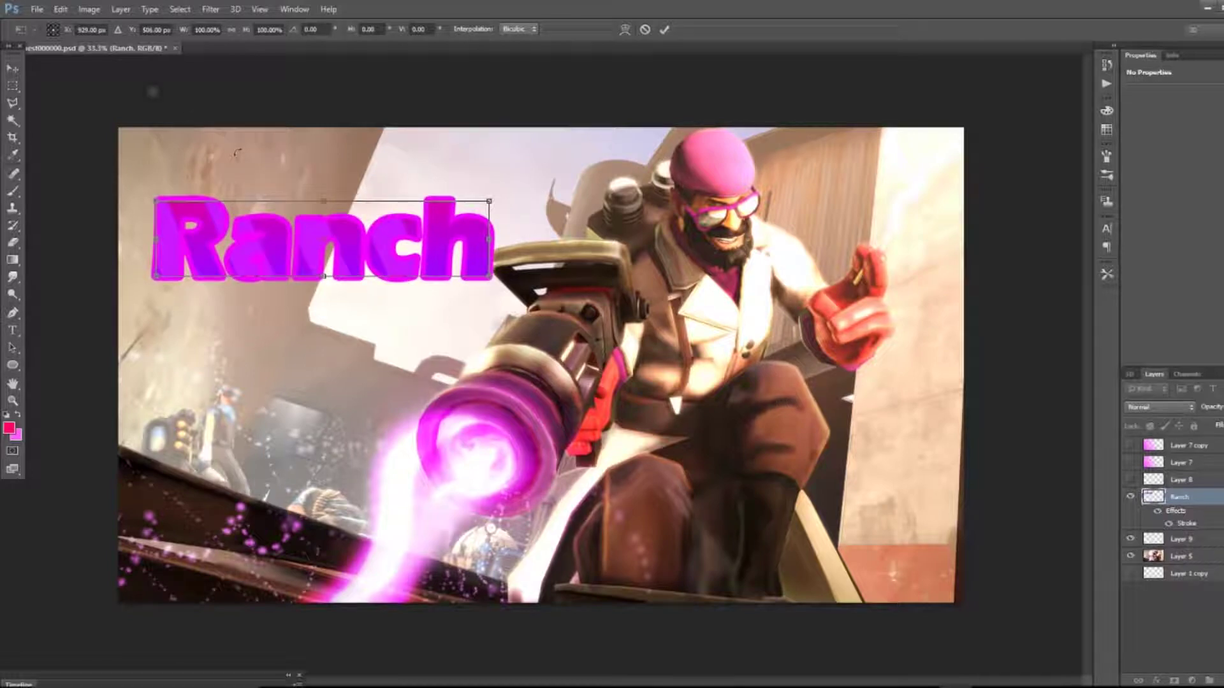
Step: Apply a Perspective transform to the Ranch lettering so the R is enlarged and the word tapers towards the gun
click(62, 10)
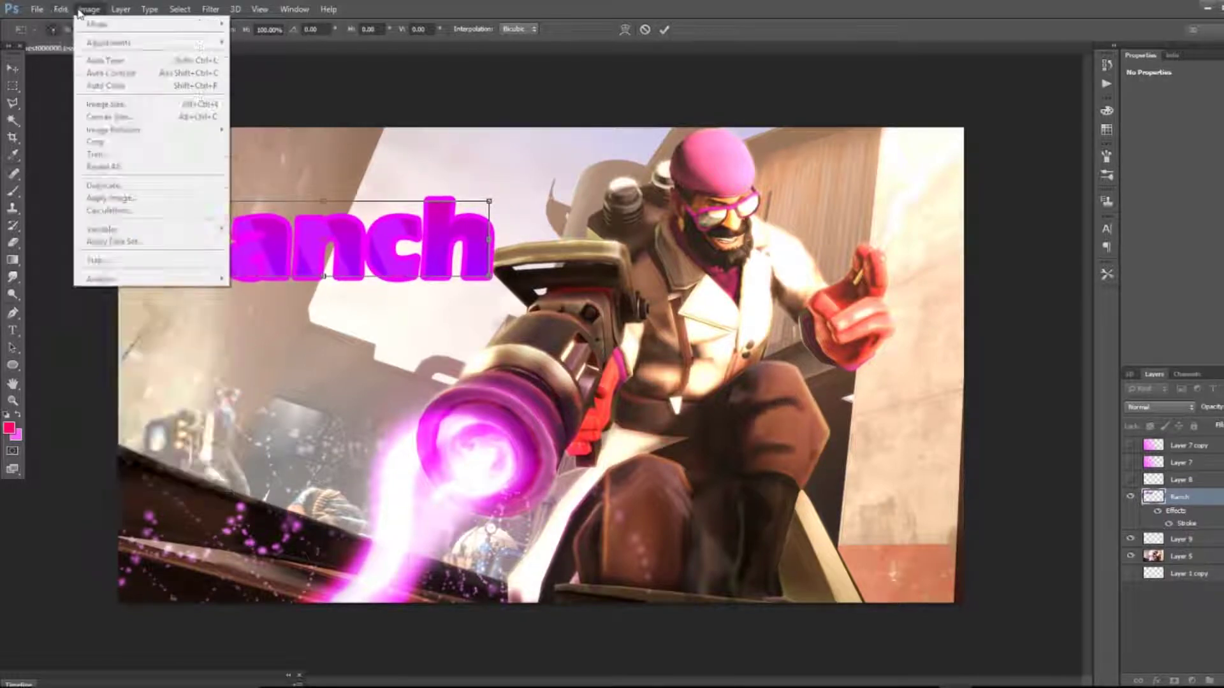
mouse_move(177, 273)
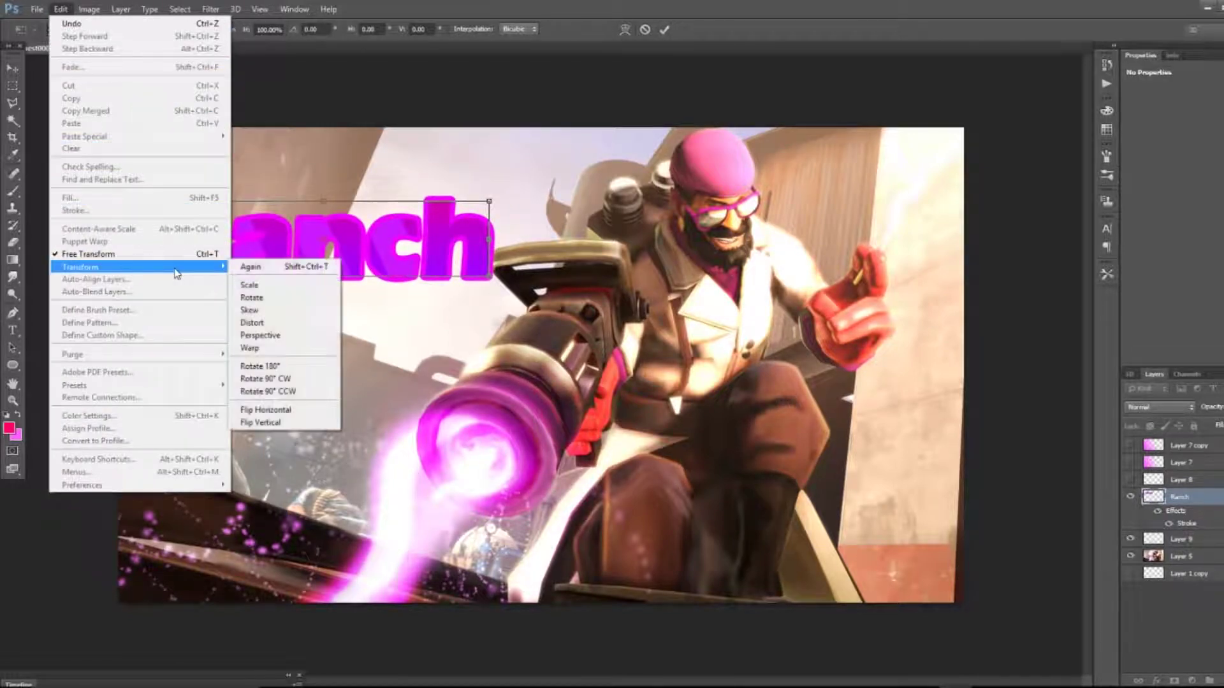
click(285, 336)
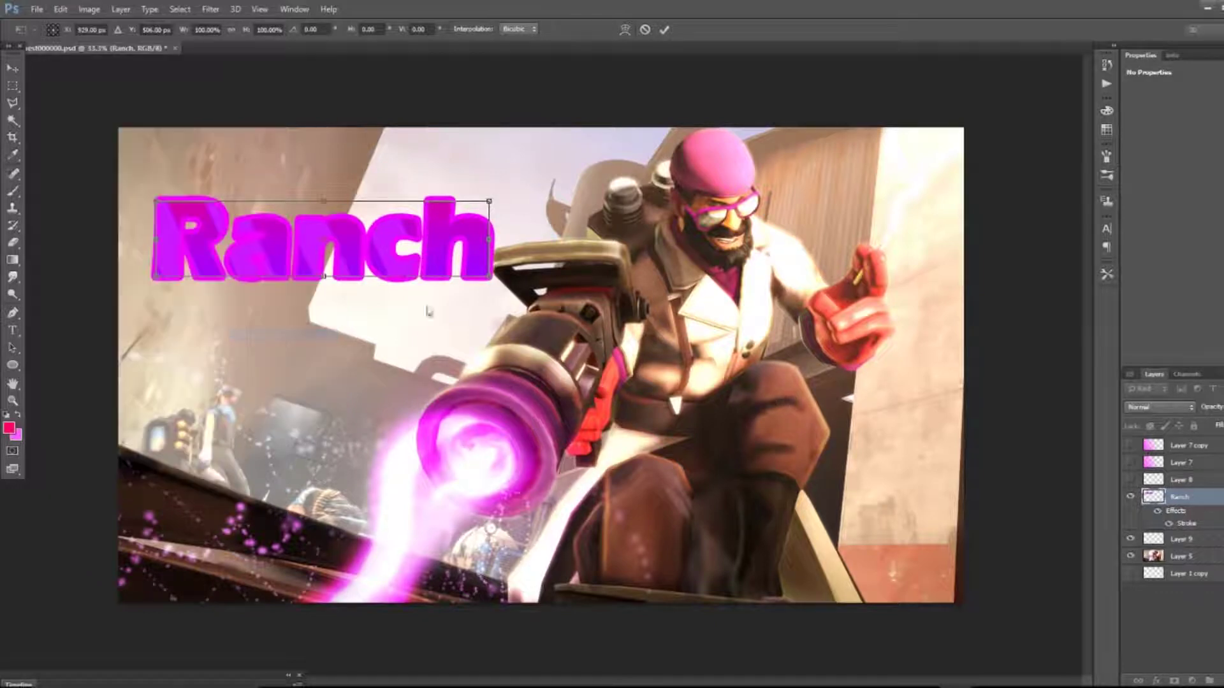
mouse_move(490, 283)
mouse_down()
mouse_move(492, 261)
mouse_move(492, 274)
mouse_up()
drag(156, 278, 157, 316)
key(Return)
Step: Duplicate the Ranch layer twice and apply Gaussian Blur to the Ranch copy 2 layer
key(ctrl+j)
key(ctrl+j)
key(ctrl+alt+f)
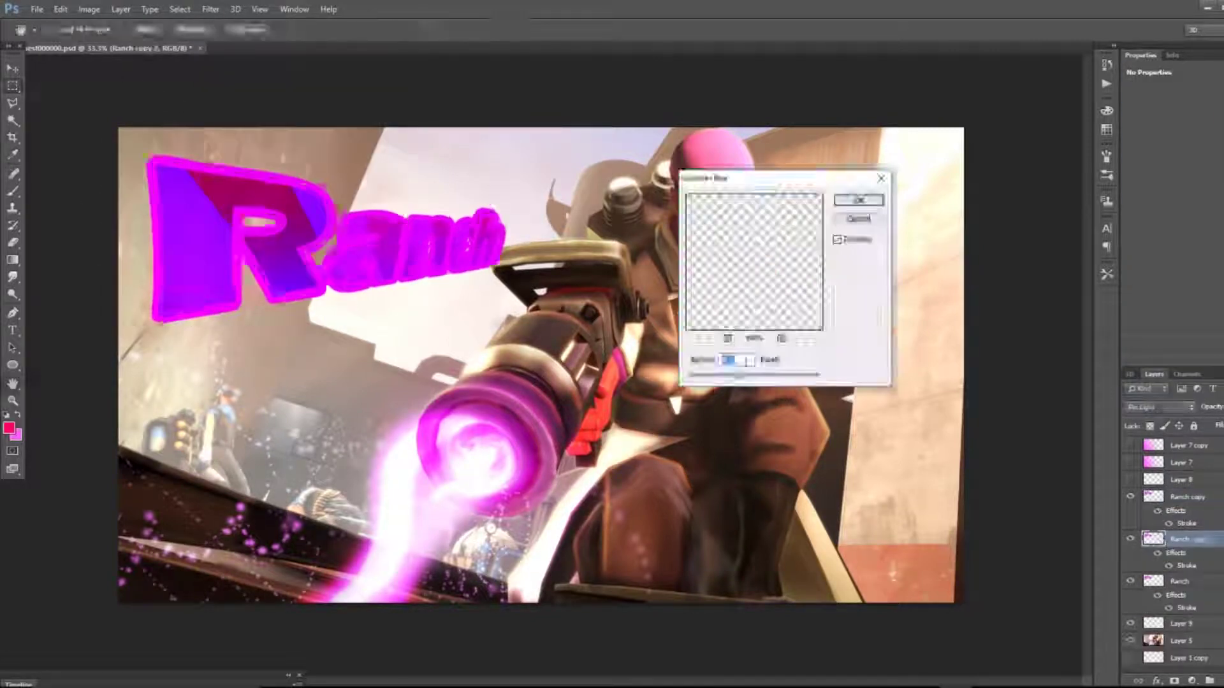
key(Return)
Step: Show the Layer 7 copy gradient again, try it in Normal and set its blending mode to Overlay
click(1152, 445)
click(1130, 445)
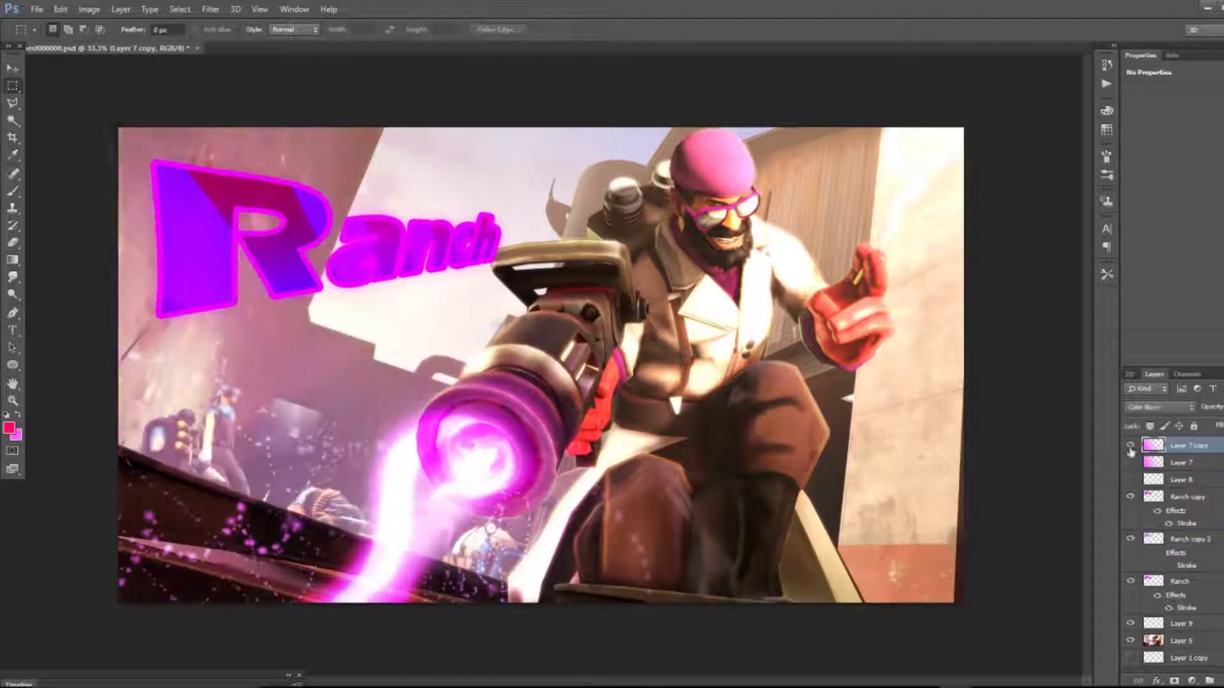
click(12, 277)
click(1190, 408)
click(1147, 357)
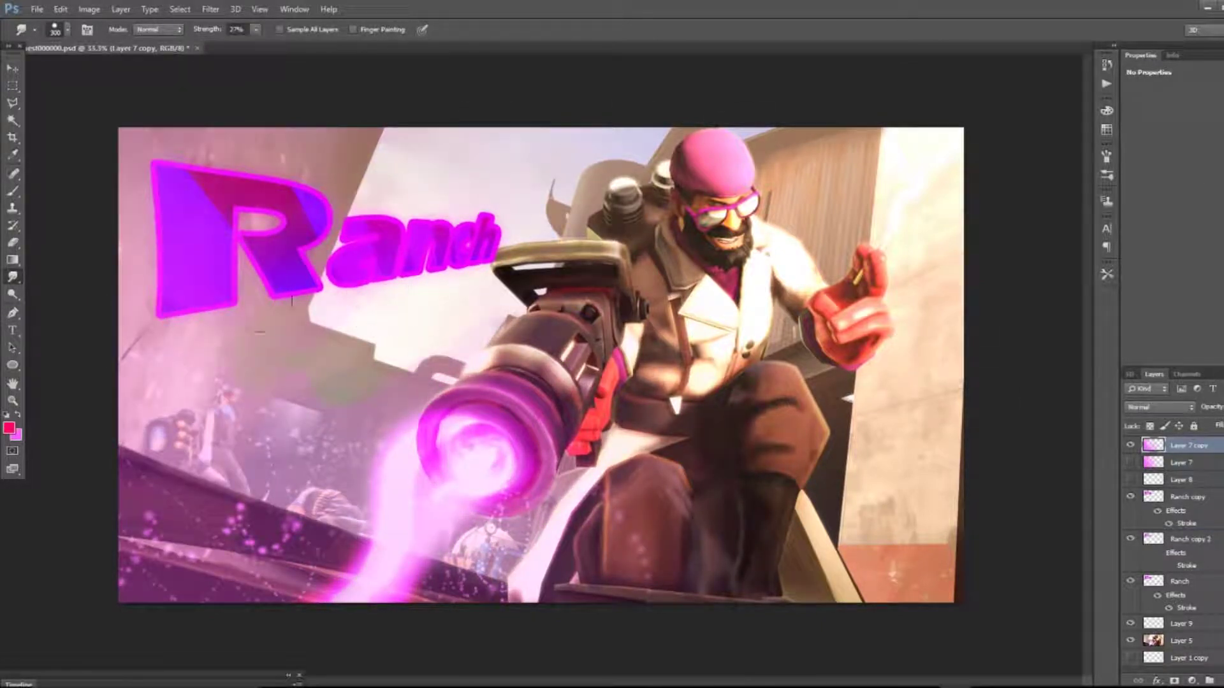
click(1186, 408)
click(1164, 234)
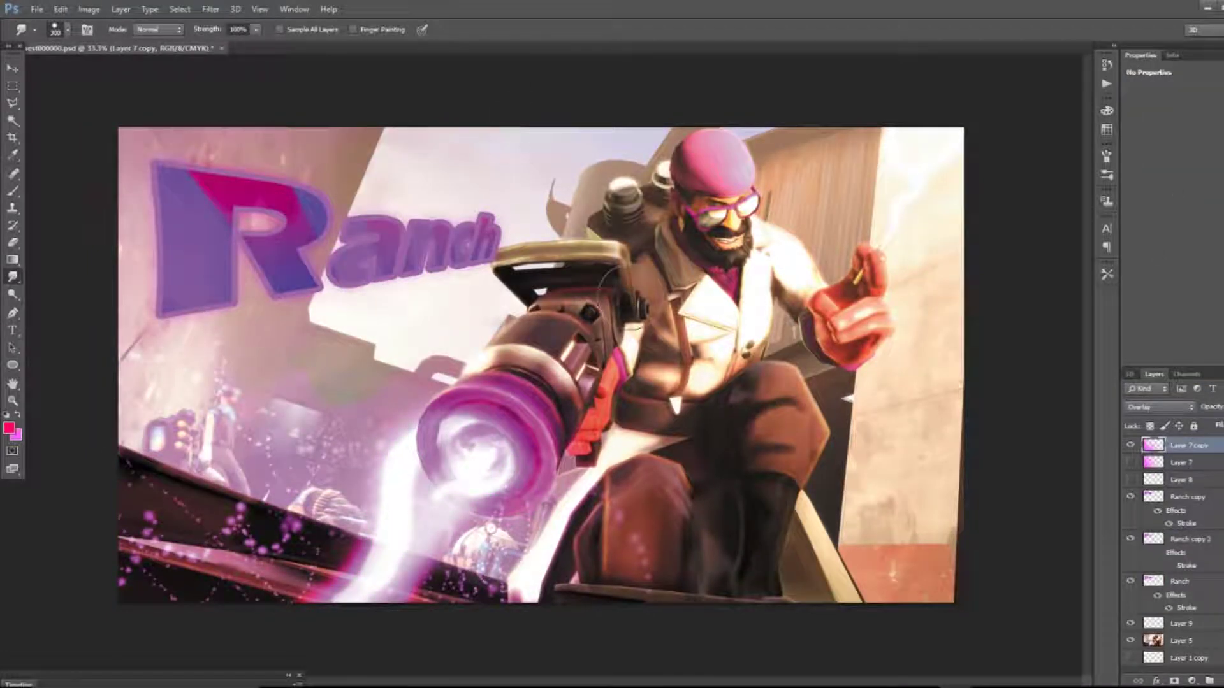
Step: Try merging the Ranch lettering layers with Layer 9 into a single layer
click(1198, 563)
click(1186, 497)
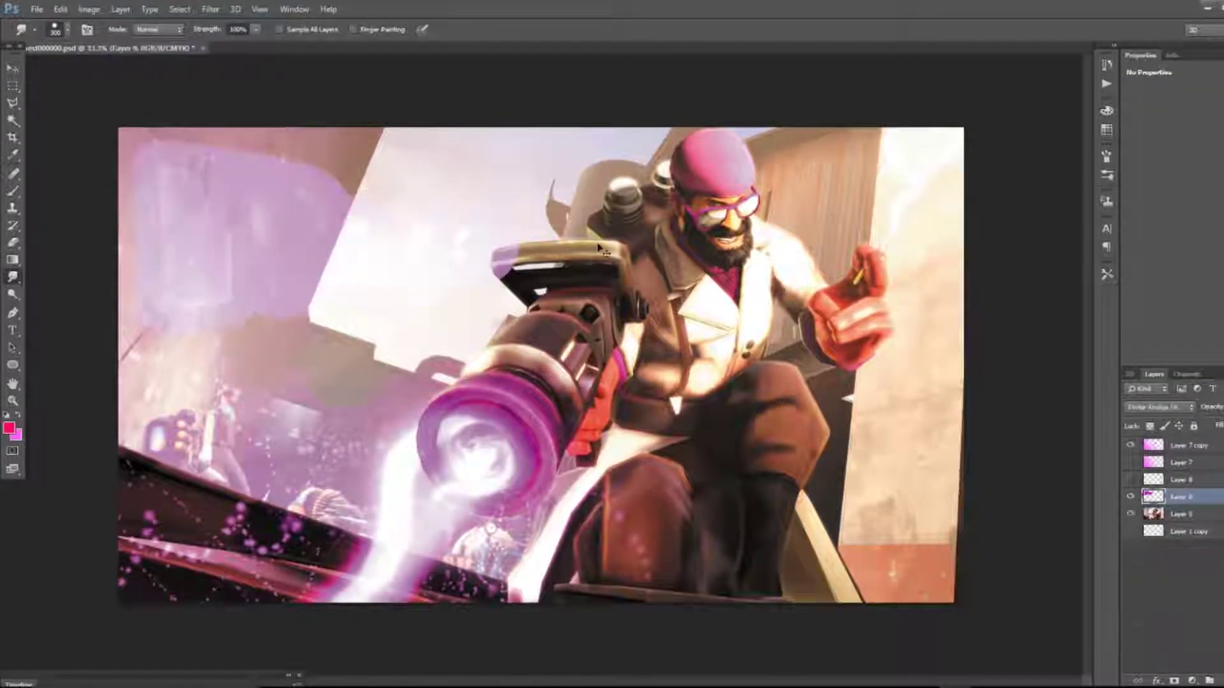
double_click(1186, 497)
key(Return)
Step: Duplicate the Ranch copy layer and try different blending modes on the duplicate, including Color Dodge
key(ctrl+j)
key(alt+shift+d)
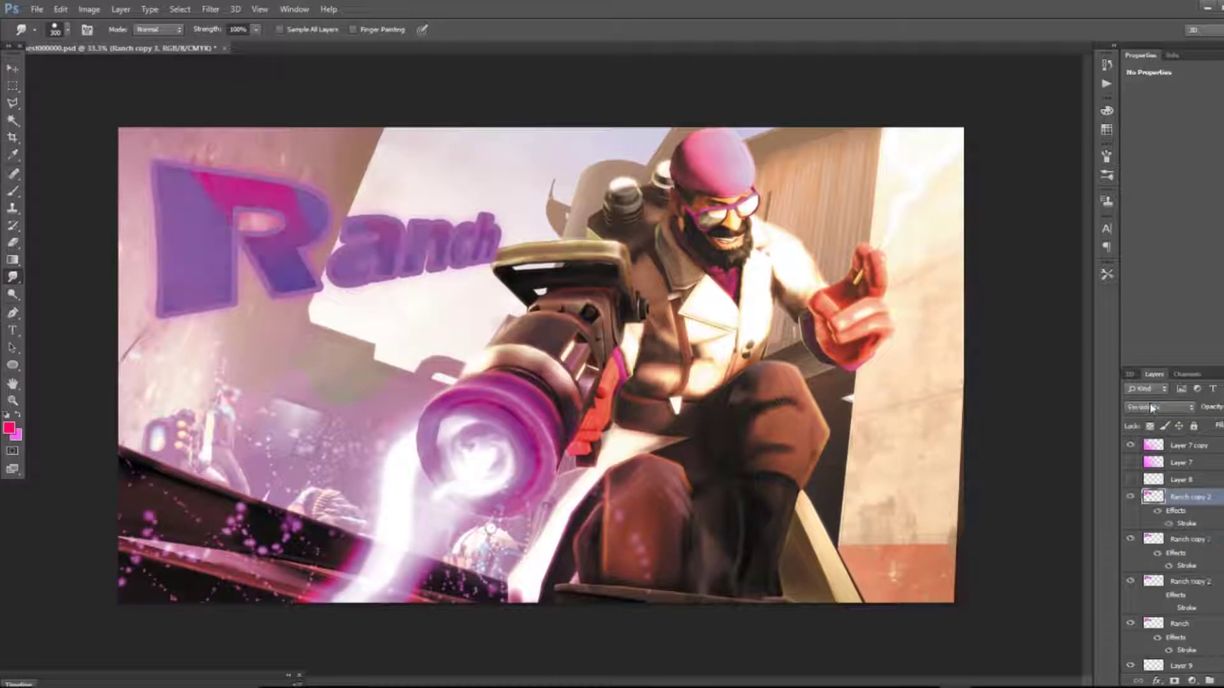
key(ctrl+u)
key(Return)
key(r)
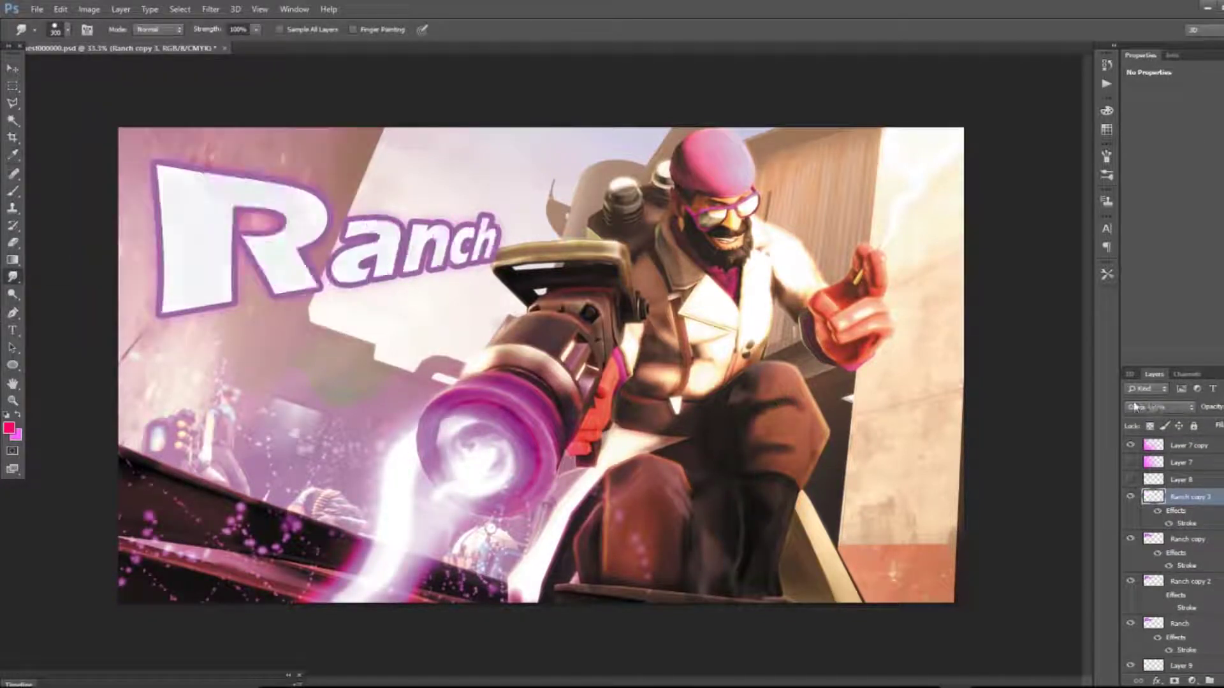
Step: Duplicate the Ranch copy 3 layer and try different blending modes on the duplicate, including Soft Light
key(ctrl+j)
key(alt+shift+n)
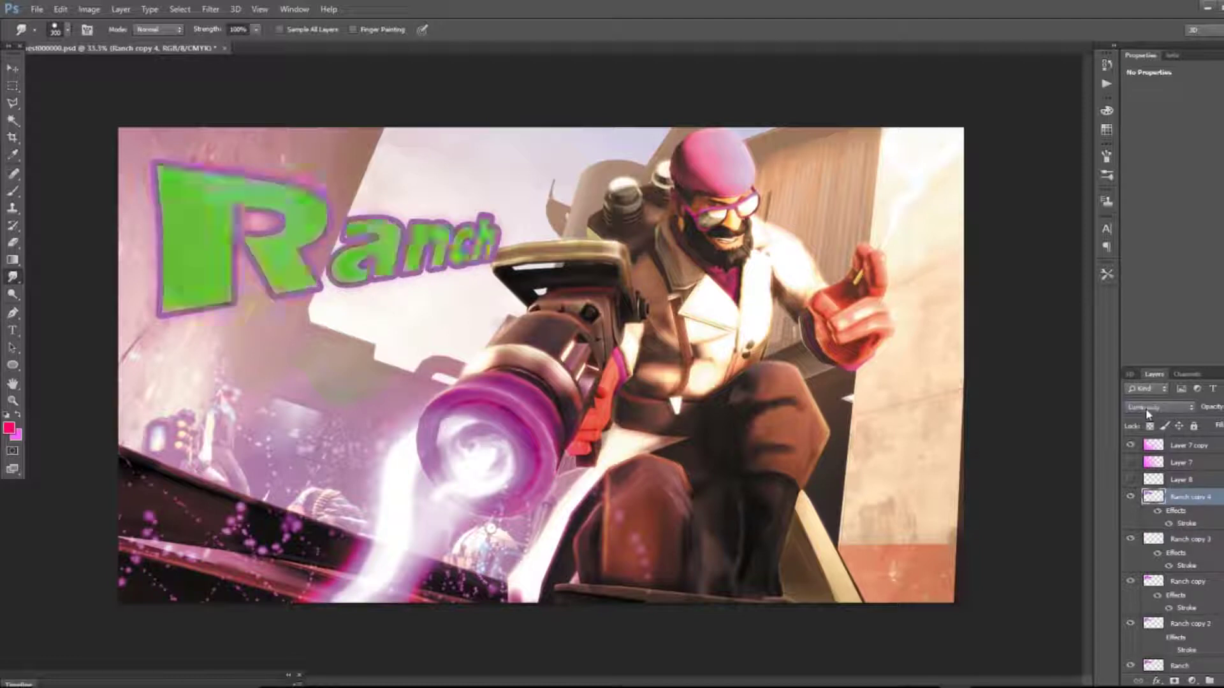
key(alt+shift+f)
scroll(1184, 643, down, 2)
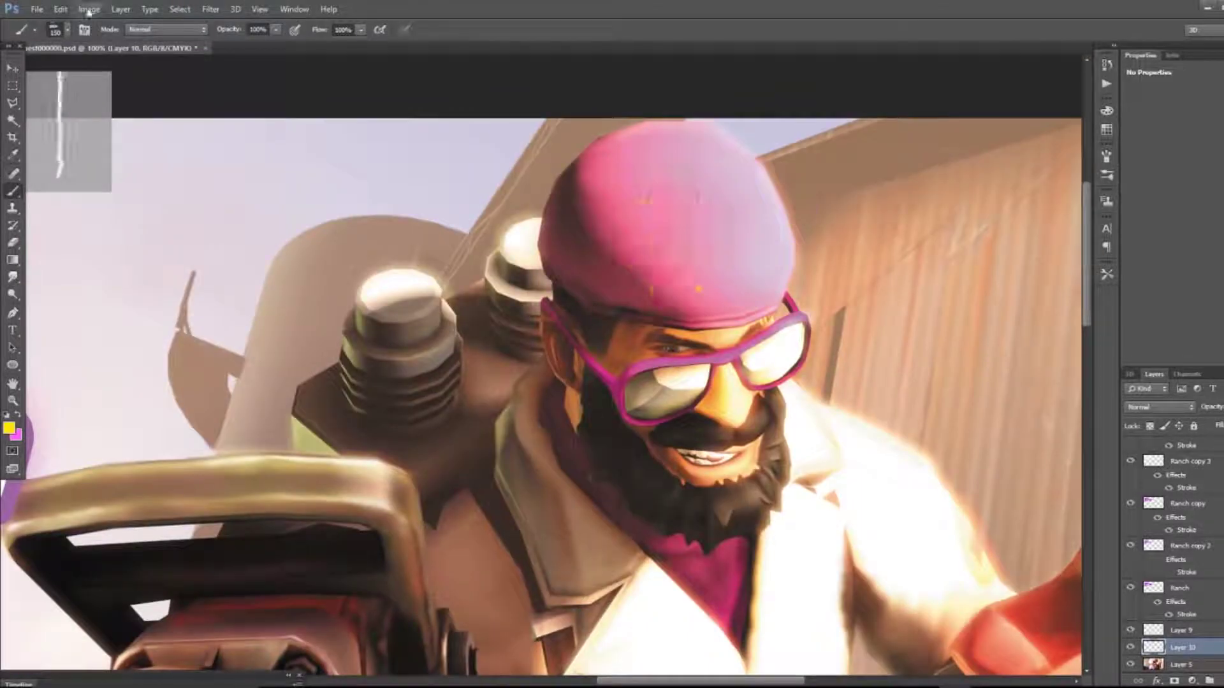
Step: Try painting a large yellow blob over the character's cap with rays radiating outward on Layer 10
drag(702, 243, 409, 137)
drag(828, 338, 944, 439)
drag(894, 248, 1052, 242)
drag(883, 166, 976, 121)
Step: Smudge the yellow blob's edges and rays outward and try another blending mode on Layer 10
click(13, 277)
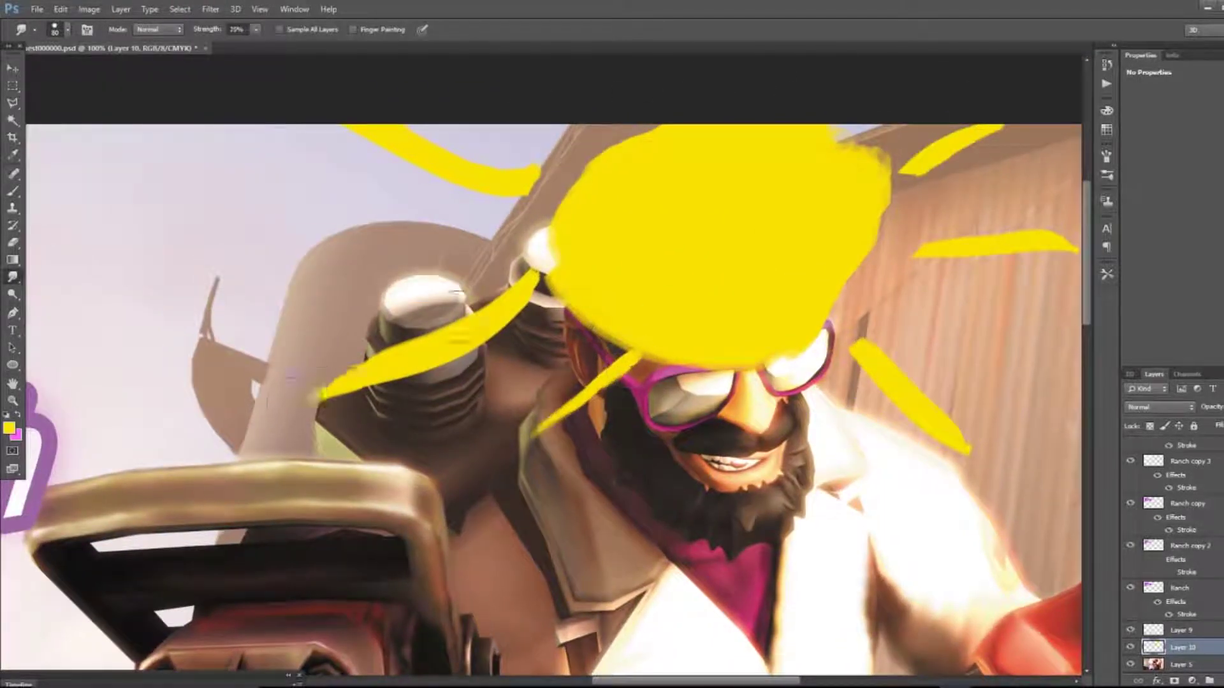
drag(888, 185, 873, 265)
drag(930, 156, 907, 187)
drag(953, 437, 997, 479)
drag(532, 178, 556, 186)
drag(871, 297, 801, 349)
drag(542, 417, 440, 504)
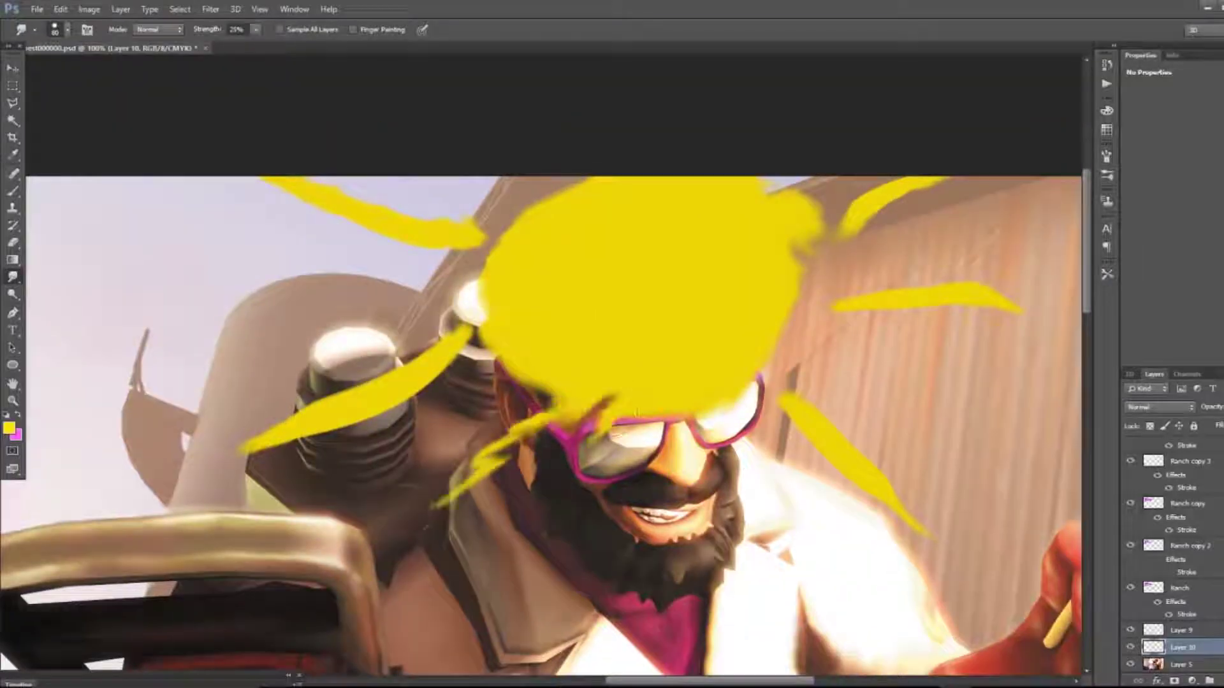
drag(510, 458, 430, 510)
drag(421, 376, 274, 411)
click(1151, 407)
click(1148, 248)
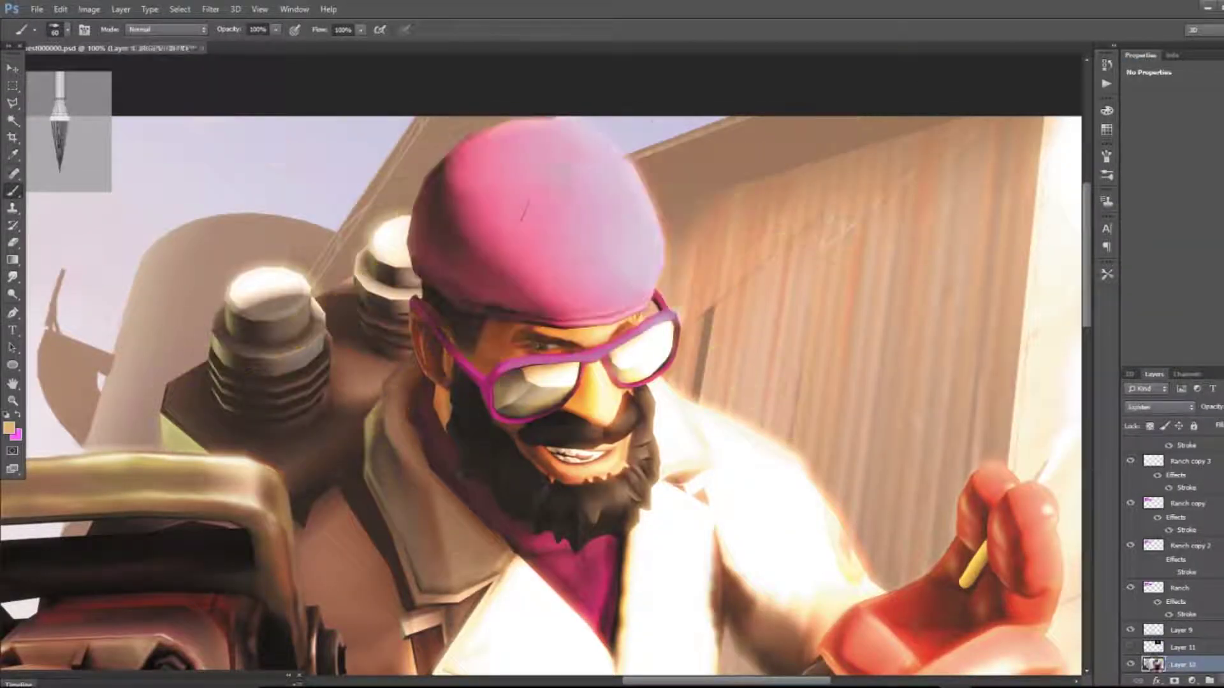
Step: Try painting a tan glow over the cap with rays extending outward, using the Screen and Lighten blending modes
drag(484, 210, 612, 192)
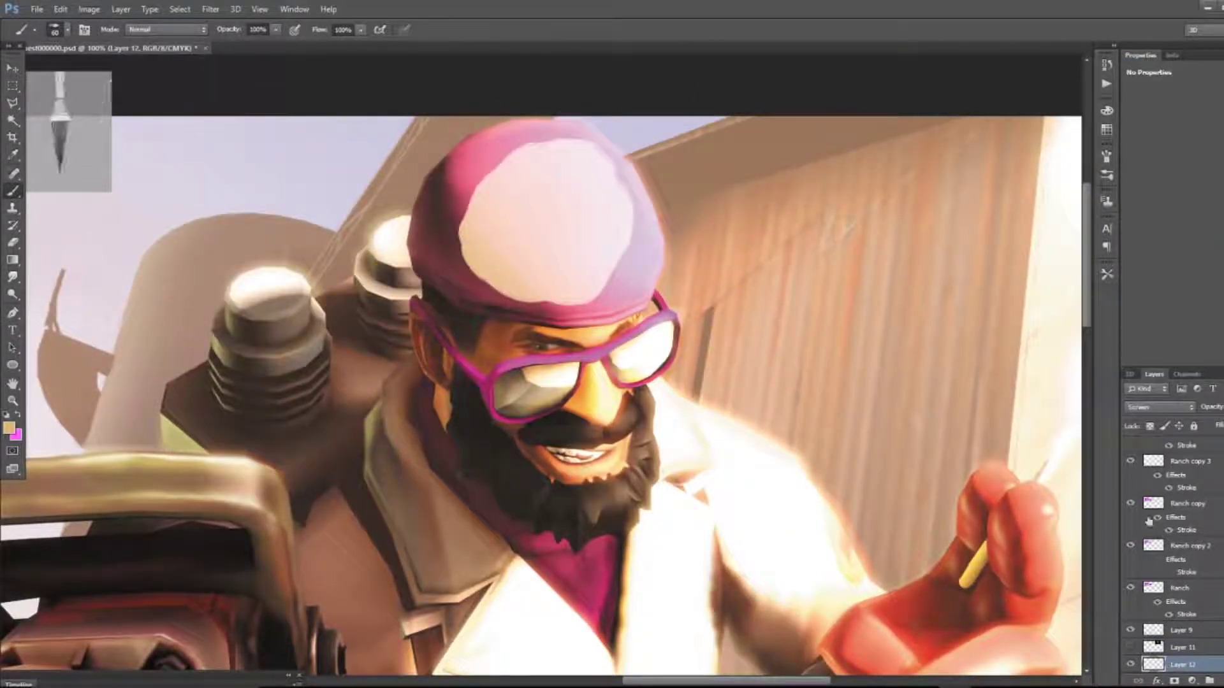
drag(446, 179, 637, 267)
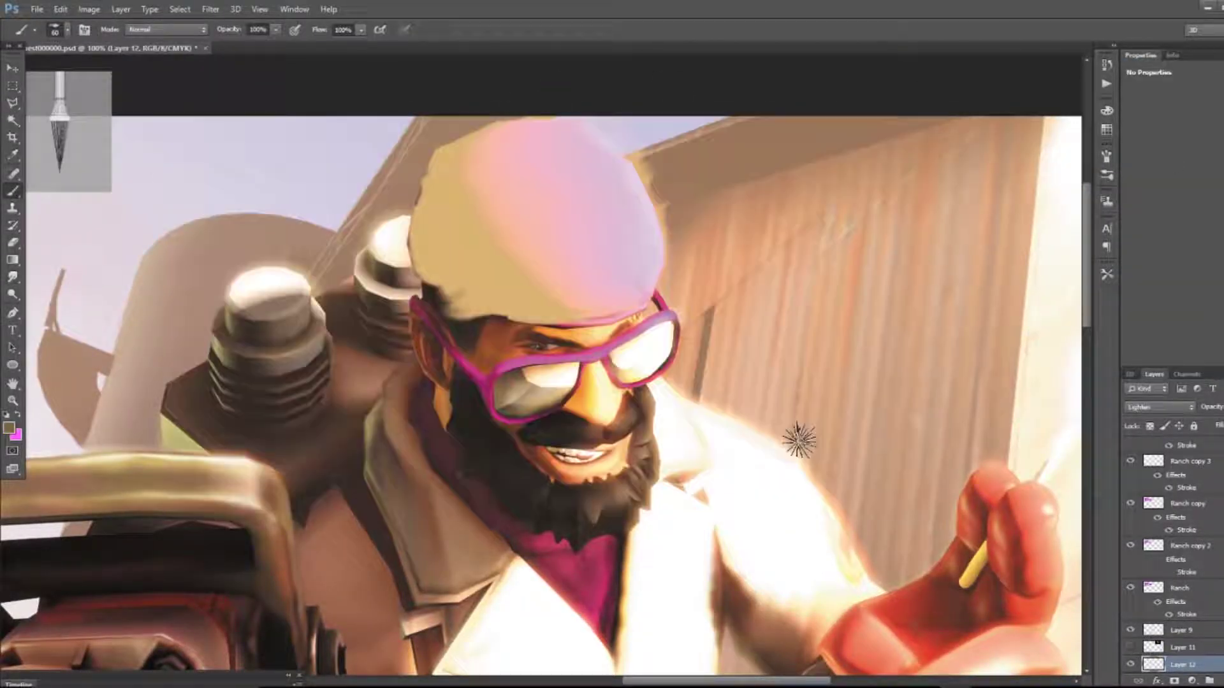
drag(446, 153, 424, 290)
drag(469, 314, 640, 296)
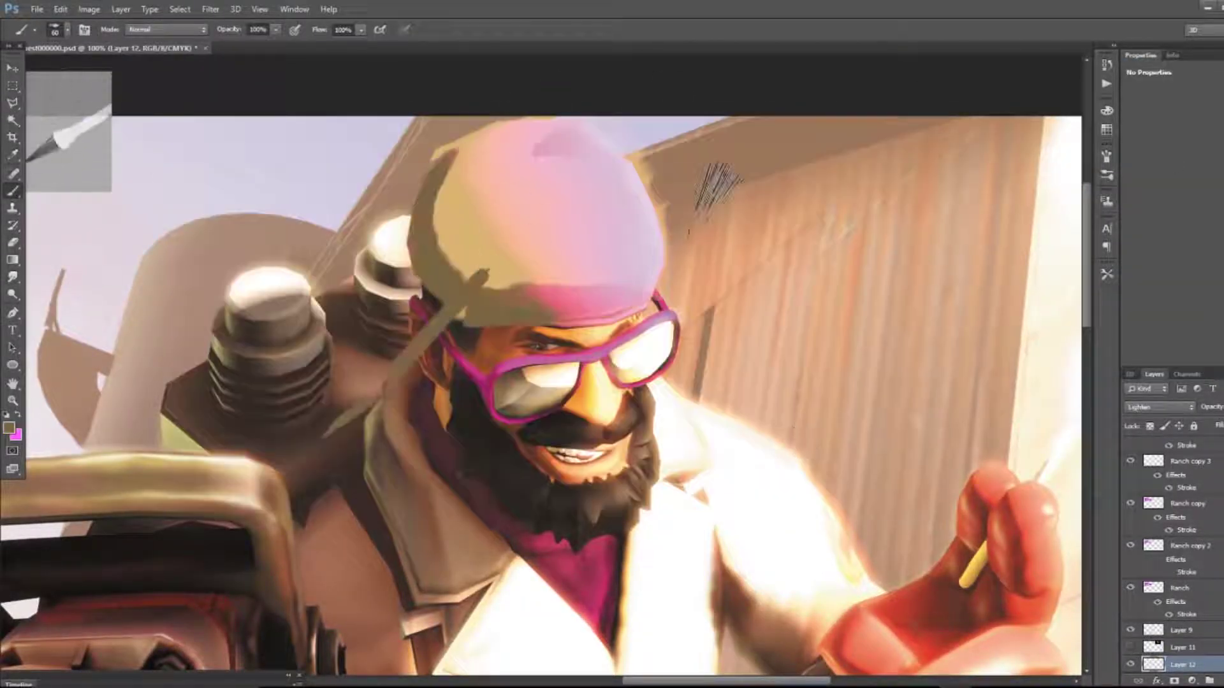
drag(474, 274, 329, 443)
mouse_move(666, 236)
mouse_down()
mouse_move(777, 325)
mouse_move(714, 280)
mouse_move(749, 322)
mouse_up()
Step: Smudge the rays around the cap with a larger brush and try a different blending mode on Layer 12
click(13, 277)
mouse_move(682, 191)
mouse_down()
mouse_move(709, 194)
mouse_move(771, 150)
mouse_up()
drag(468, 296, 325, 433)
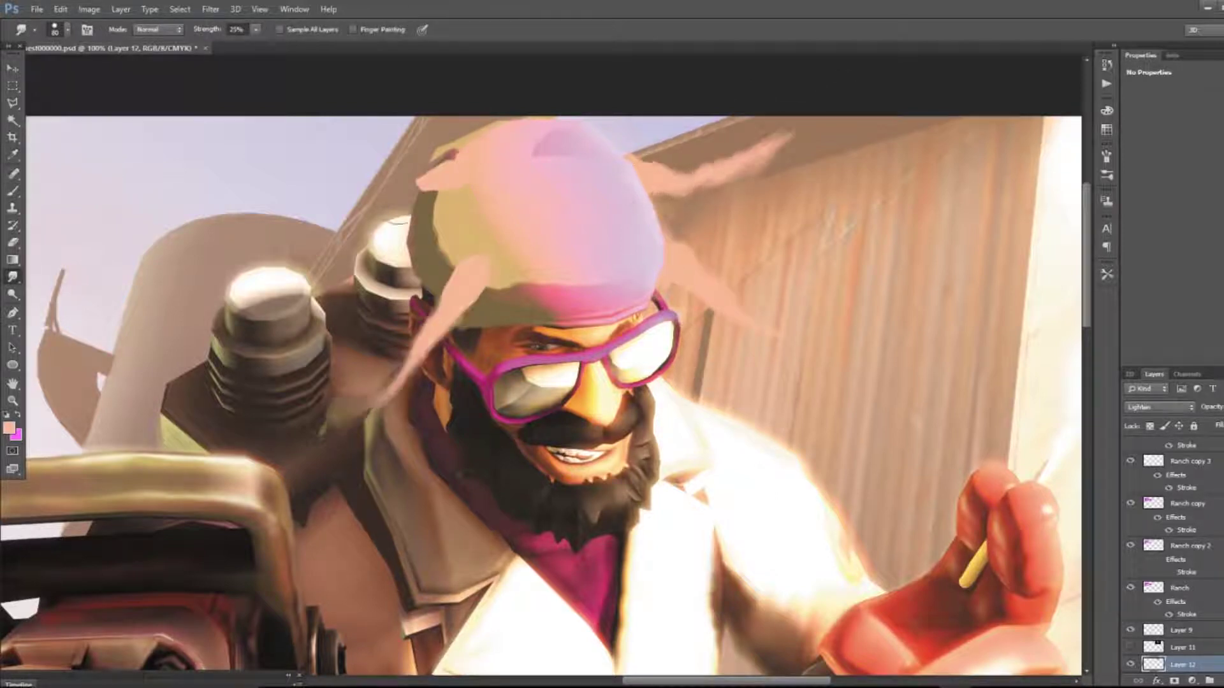
drag(443, 182, 357, 223)
key(bracketright)
key(bracketright)
key(bracketright)
drag(462, 319, 593, 293)
click(1159, 407)
click(1150, 271)
key(ctrl+minus)
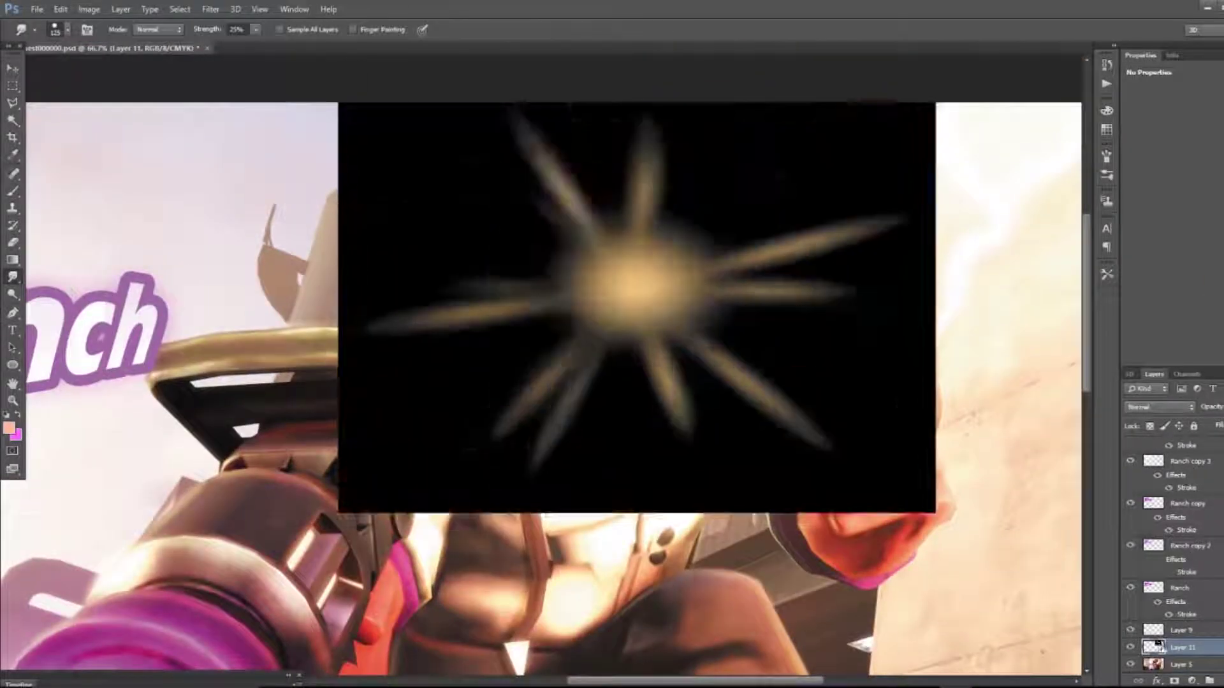
Step: Paint tan rays and a lighter core on a new layer over the black starburst of Layer 11, blending the strokes
mouse_move(612, 255)
mouse_down()
mouse_move(663, 287)
mouse_move(861, 229)
mouse_move(535, 143)
mouse_up()
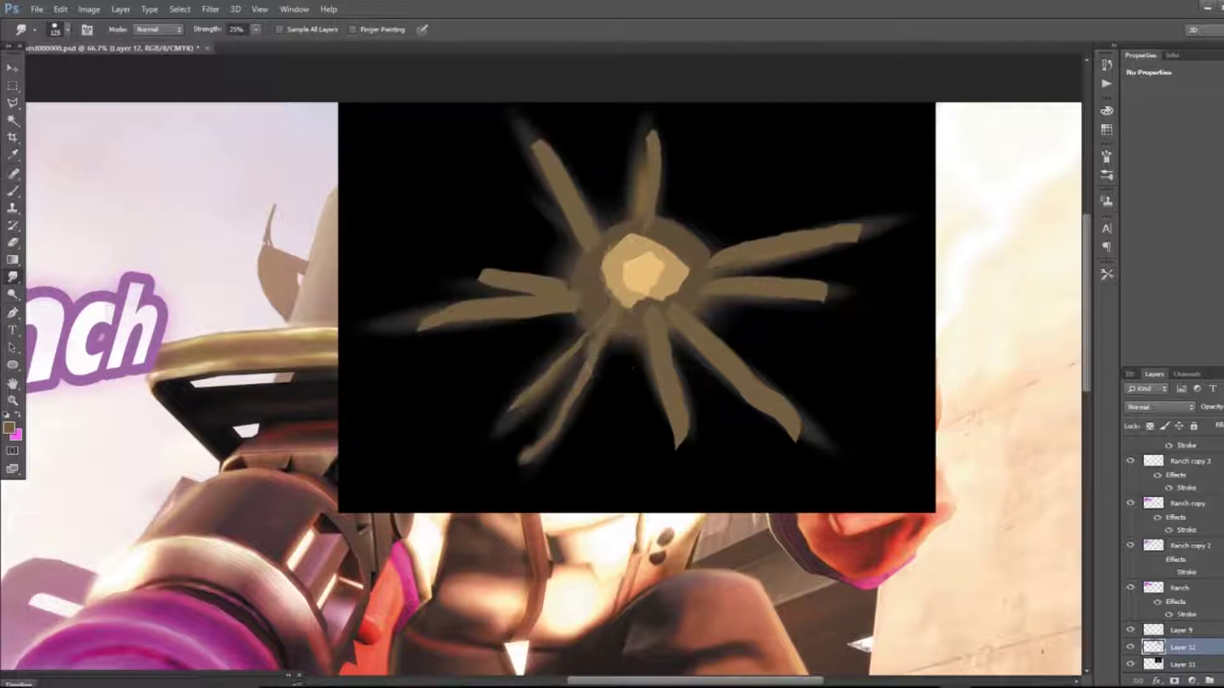
drag(675, 465, 666, 411)
drag(810, 446, 753, 399)
drag(841, 306, 876, 230)
drag(612, 299, 702, 255)
drag(596, 236, 542, 153)
drag(600, 300, 522, 446)
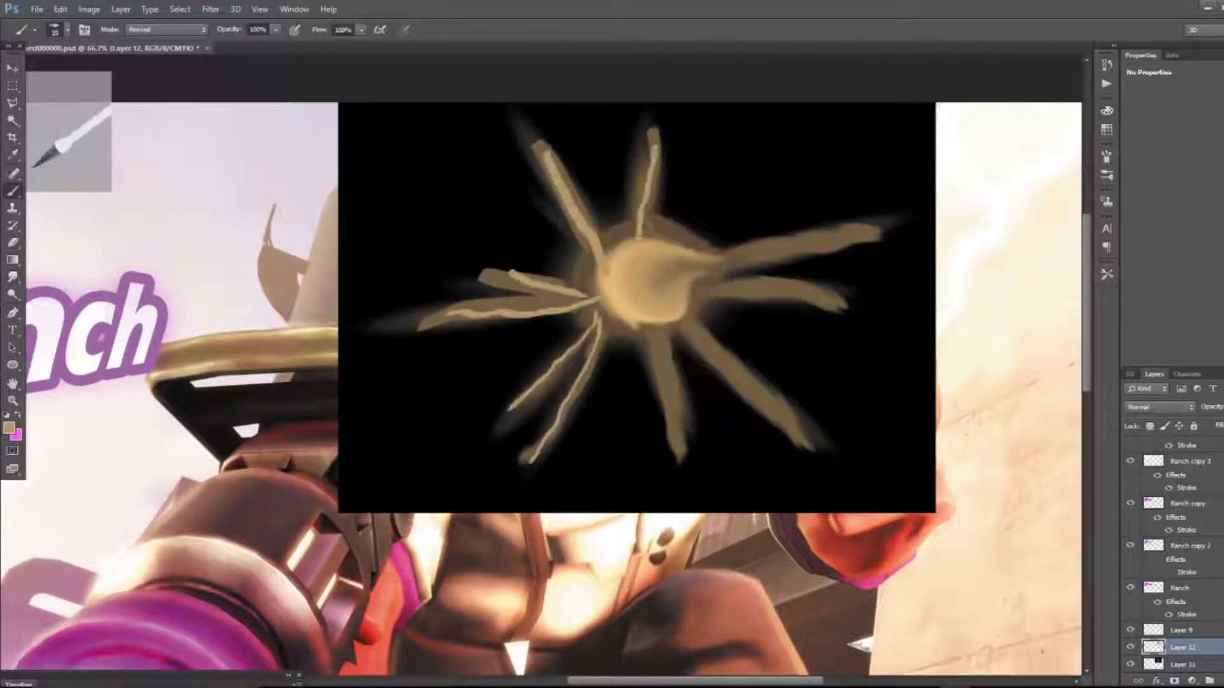
Step: Smudge the painted rays outward and blend them with the core into a soft starburst on Layer 12
key(r)
drag(688, 318, 784, 415)
drag(708, 287, 879, 229)
drag(689, 345, 803, 447)
drag(605, 300, 510, 446)
mouse_move(574, 287)
mouse_down()
mouse_move(462, 255)
mouse_move(376, 332)
mouse_up()
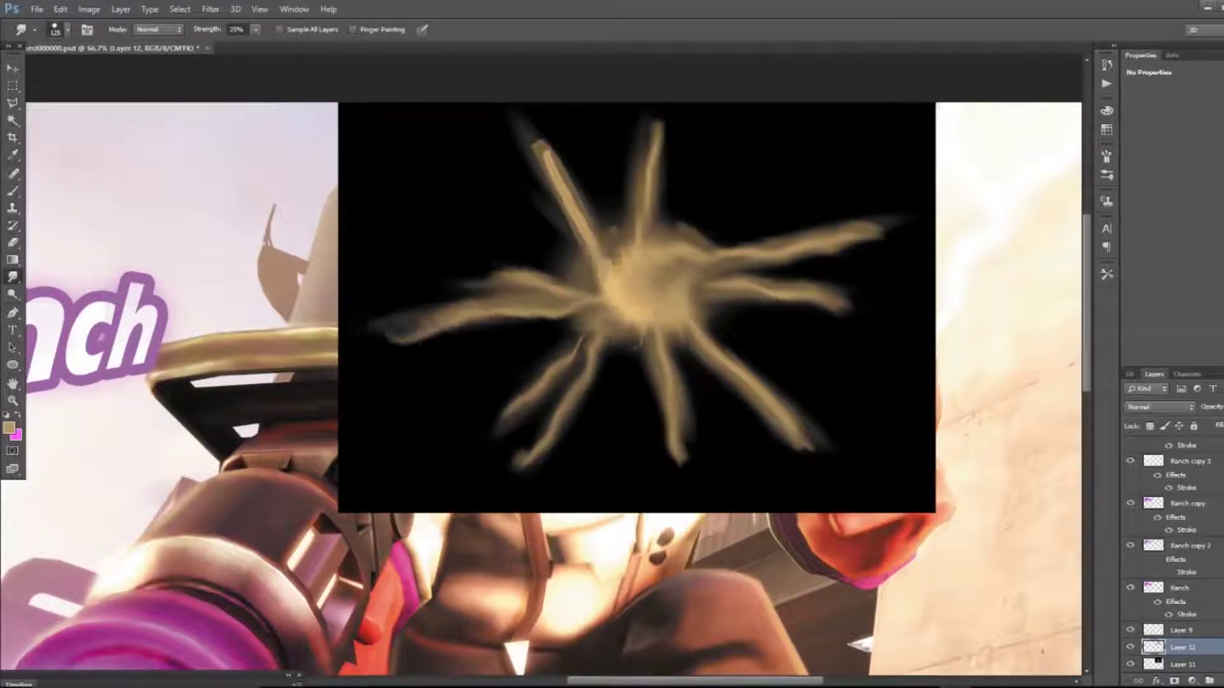
drag(574, 248, 536, 133)
Step: Repeat the last transform on the Layer 12 starburst and stretch it so the rays spread wider around the head
click(60, 9)
mouse_move(207, 268)
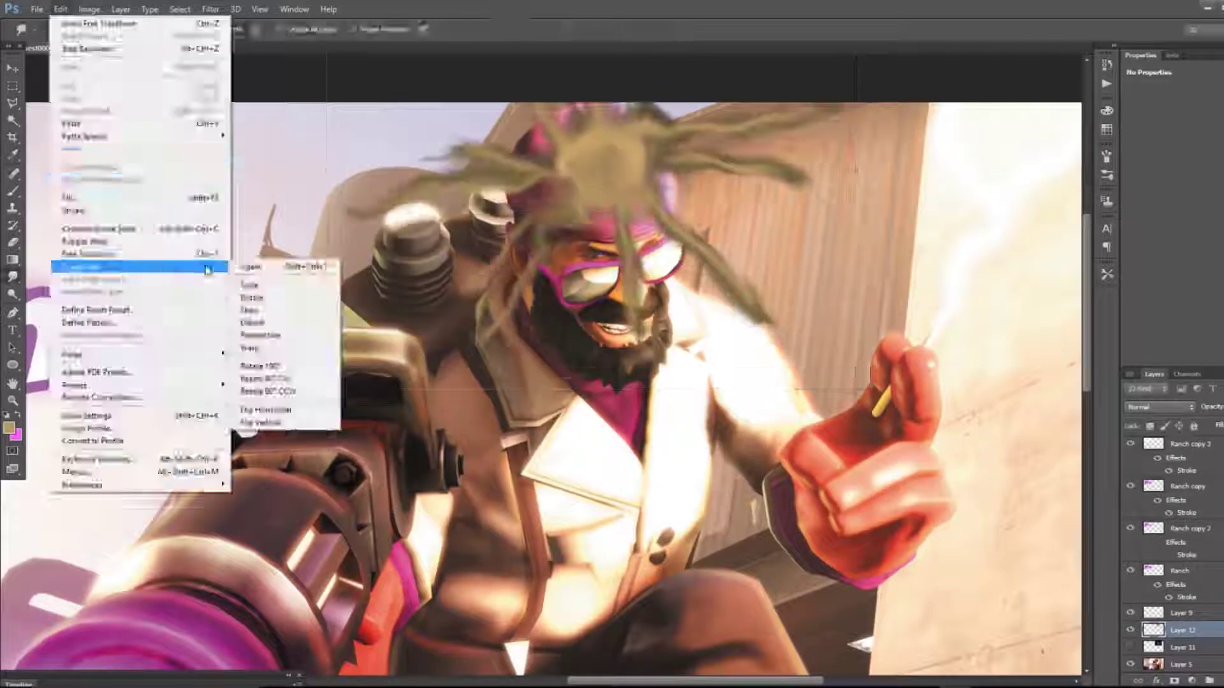
click(251, 266)
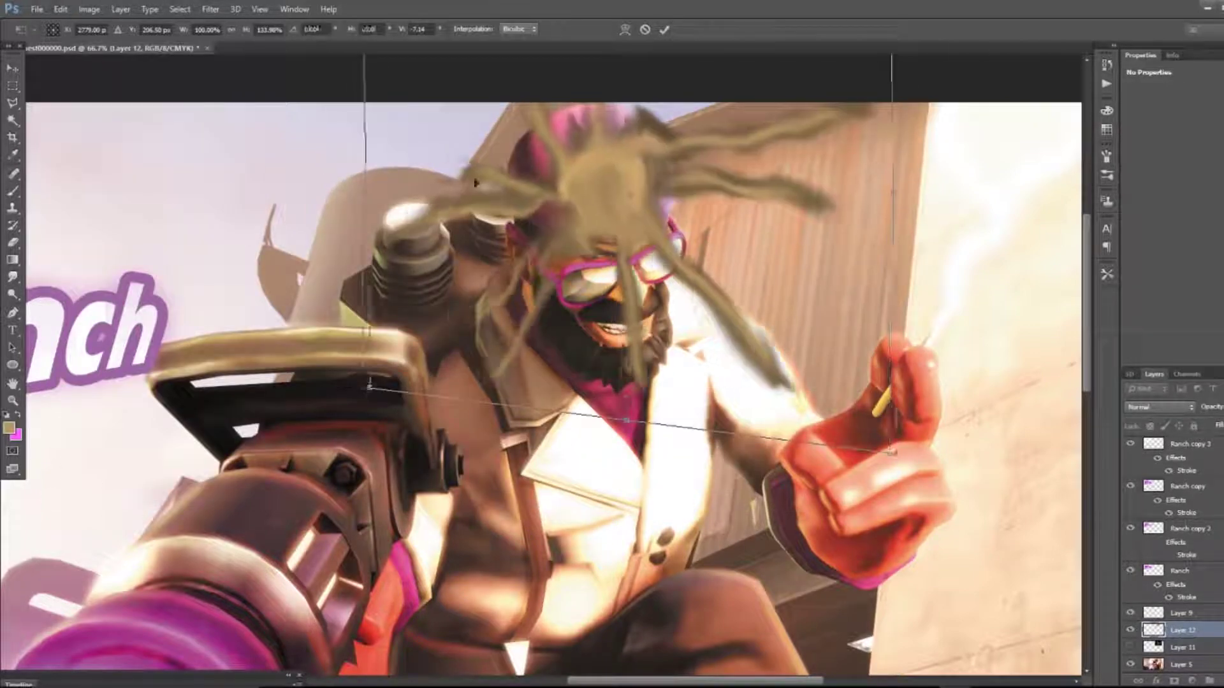
drag(637, 255, 828, 355)
key(Return)
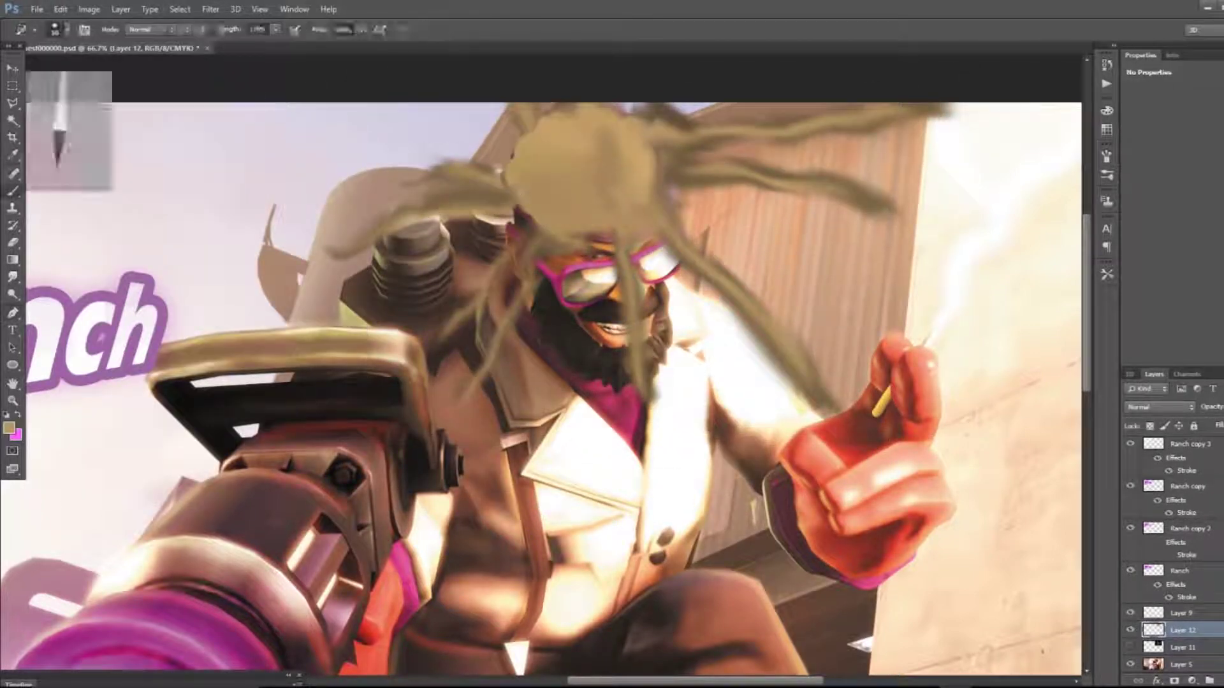
Step: Erase the starburst ray that runs down over the character's face on Layer 12
key(e)
drag(637, 268, 644, 395)
key(o)
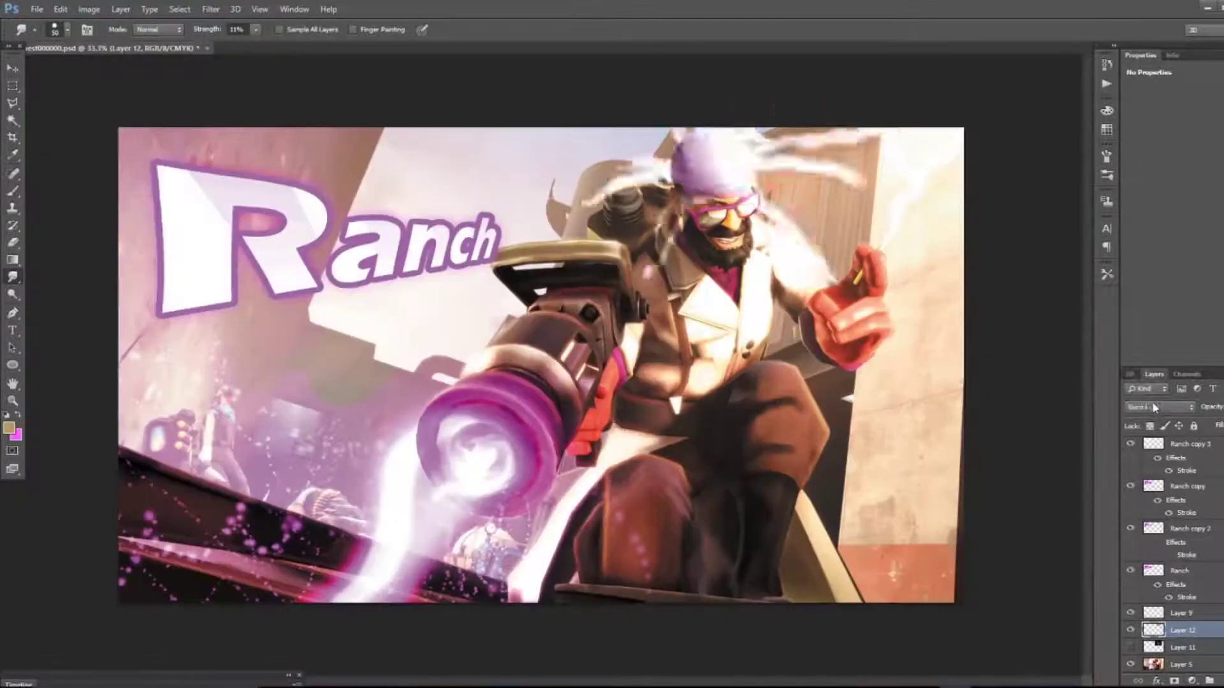
Step: Compare the image with the Layer 12 rays hidden and shown while trying blending modes such as Lighten
click(1131, 630)
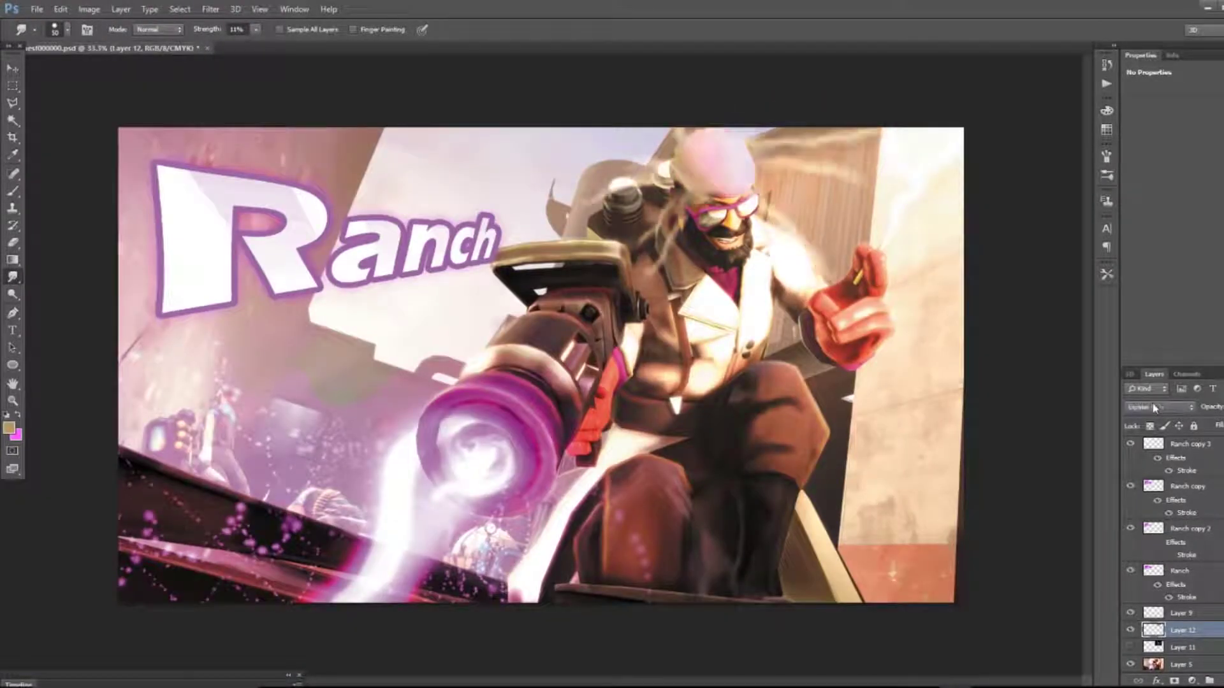
click(1130, 631)
click(1130, 631)
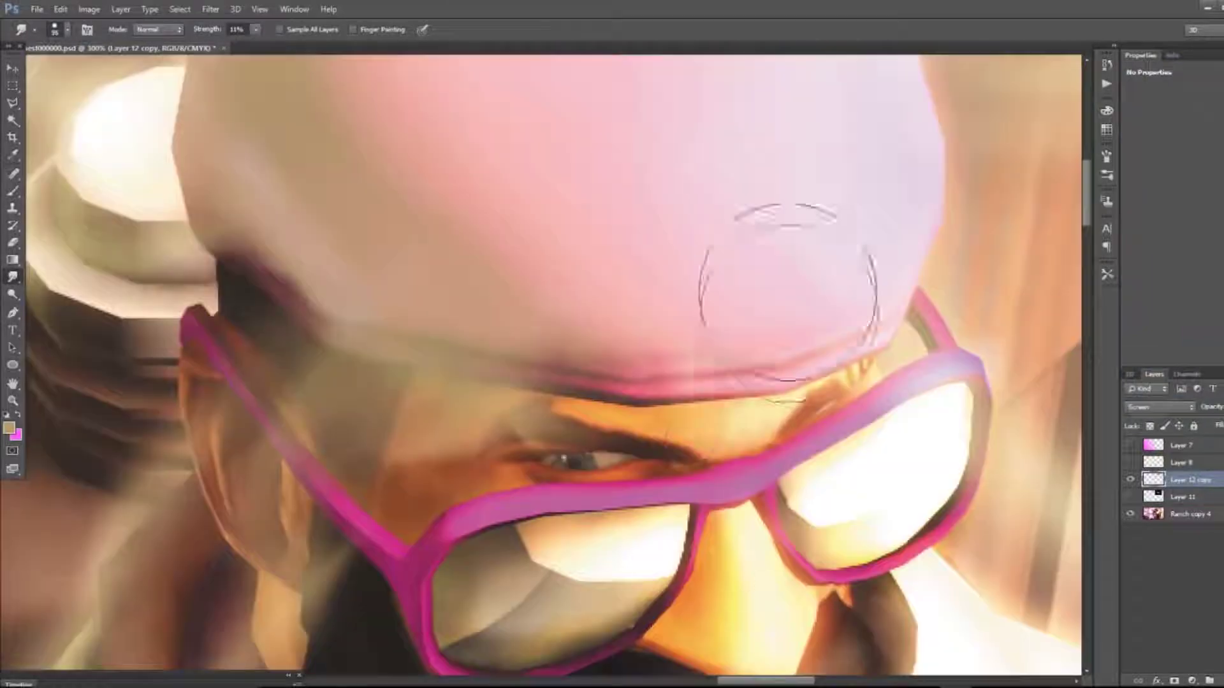
Step: Soften and erase the glow over the front of the cap on Layer 12 copy, and duplicate the layer to intensify the rays
drag(786, 273, 510, 319)
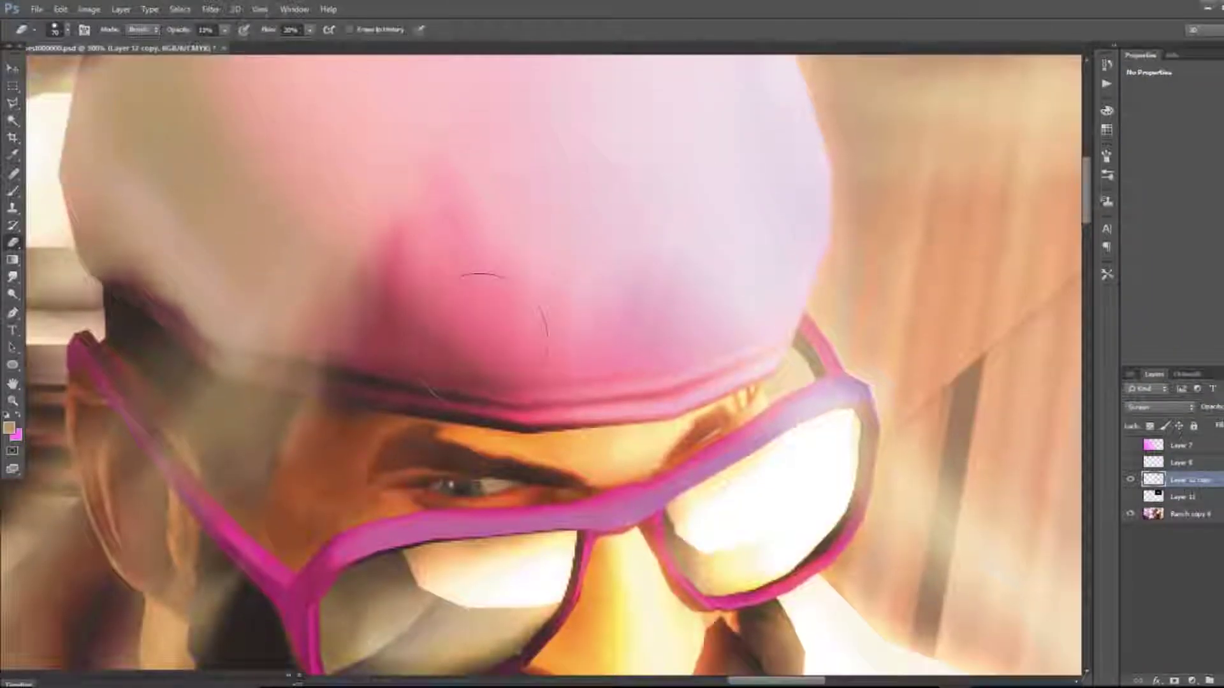
mouse_move(446, 255)
mouse_down()
mouse_move(474, 365)
mouse_move(676, 229)
mouse_up()
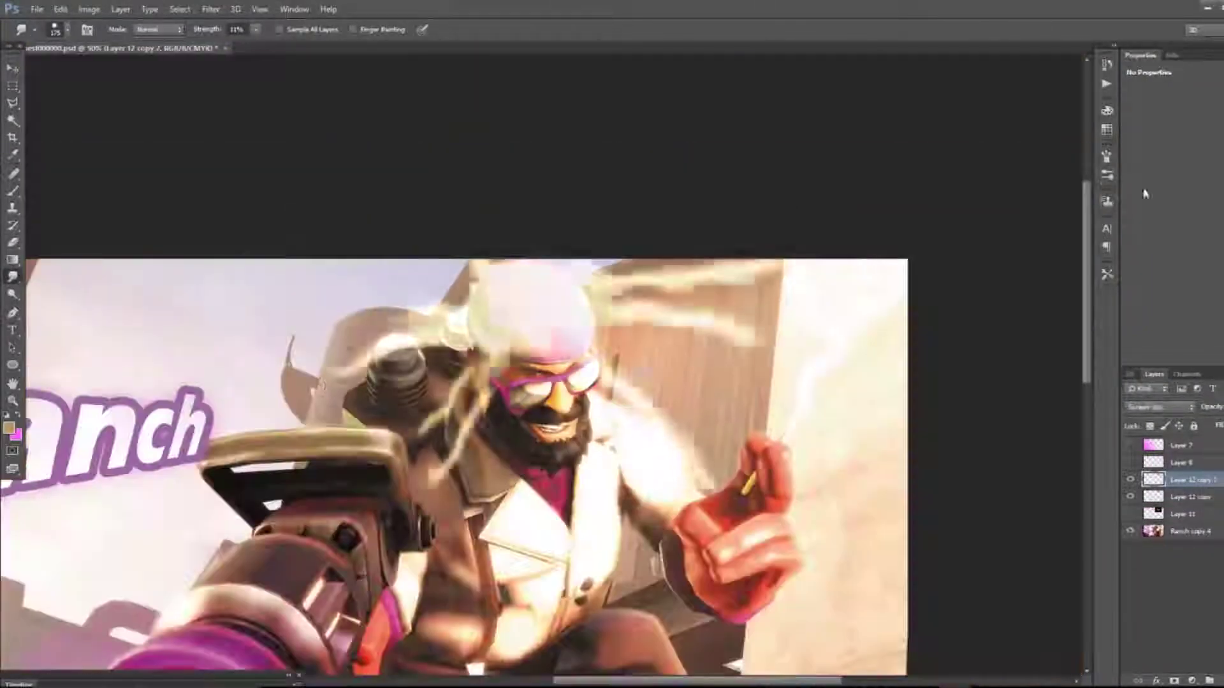
drag(1198, 426, 1208, 425)
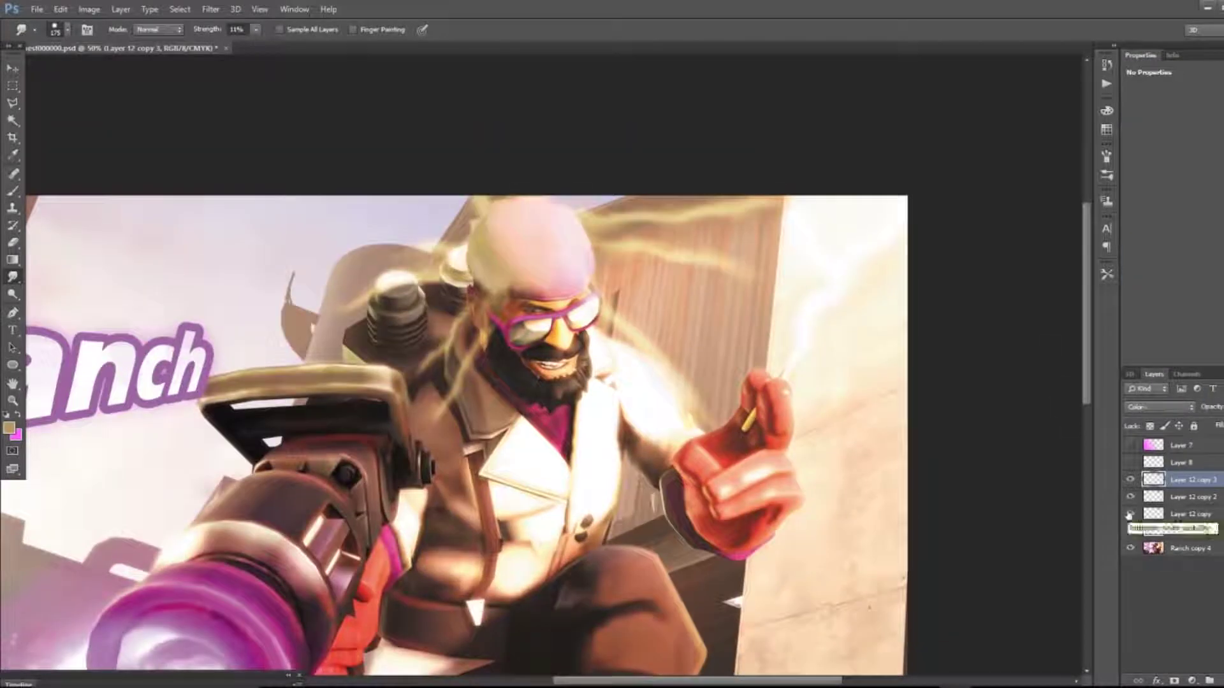
click(67, 29)
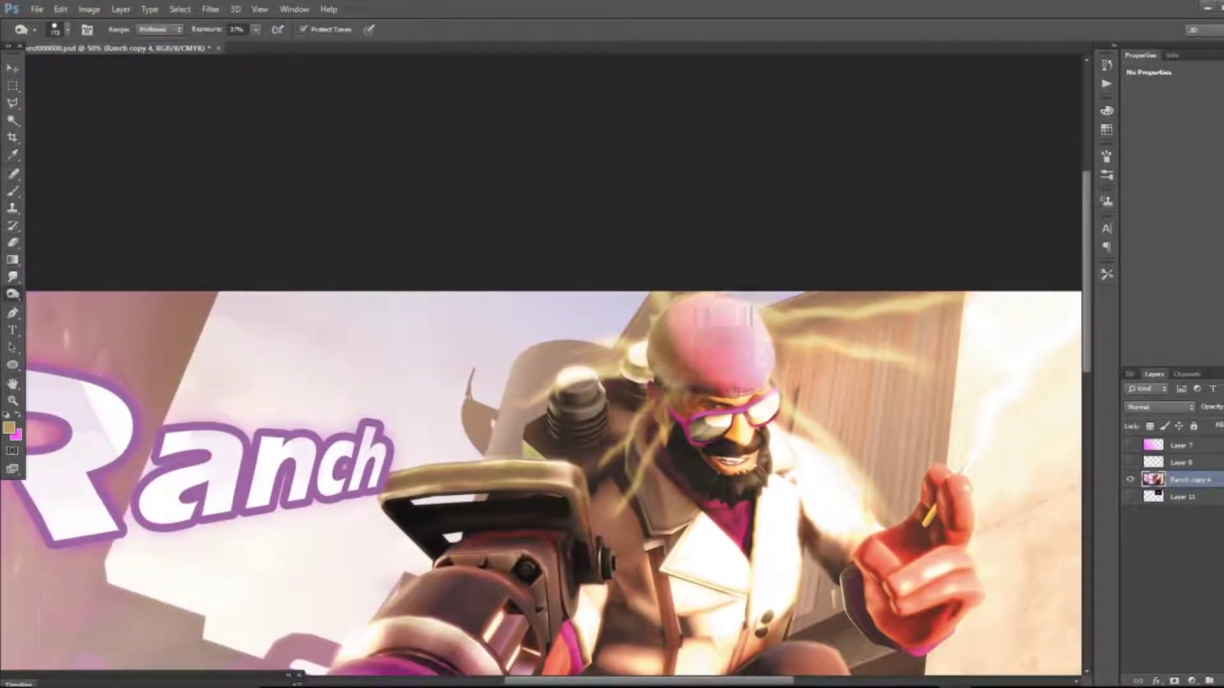
Step: Darken the character's cap on the merged Ranch copy 4 layer with the Burn tool on Midtones at 37% exposure
drag(733, 618, 752, 392)
key(shift+o)
key(ctrl+minus)
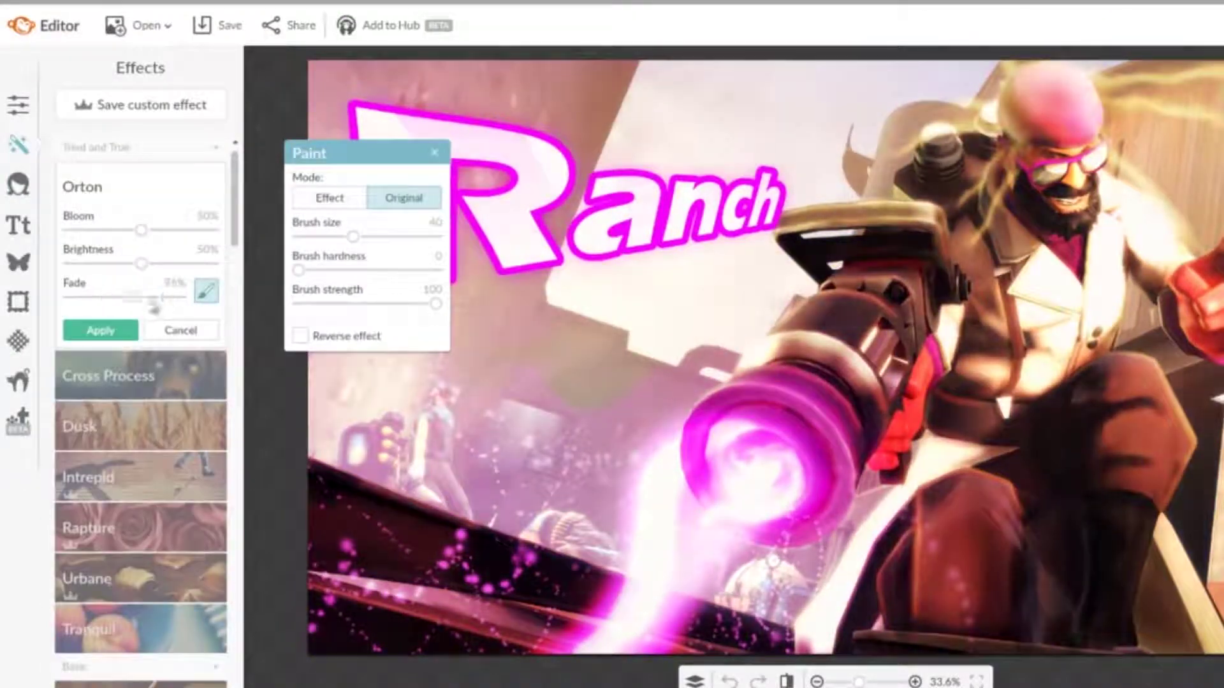
Step: Switch to the PicMonkey editor and apply the Orton effect with 50% bloom and 50% brightness, plus one further effect
click(100, 330)
scroll(140, 446, down, 10)
click(140, 534)
click(100, 680)
Step: Choose the Focal Soften effect for the image and adjust its strength
scroll(140, 446, down, 15)
click(121, 314)
drag(69, 458, 99, 458)
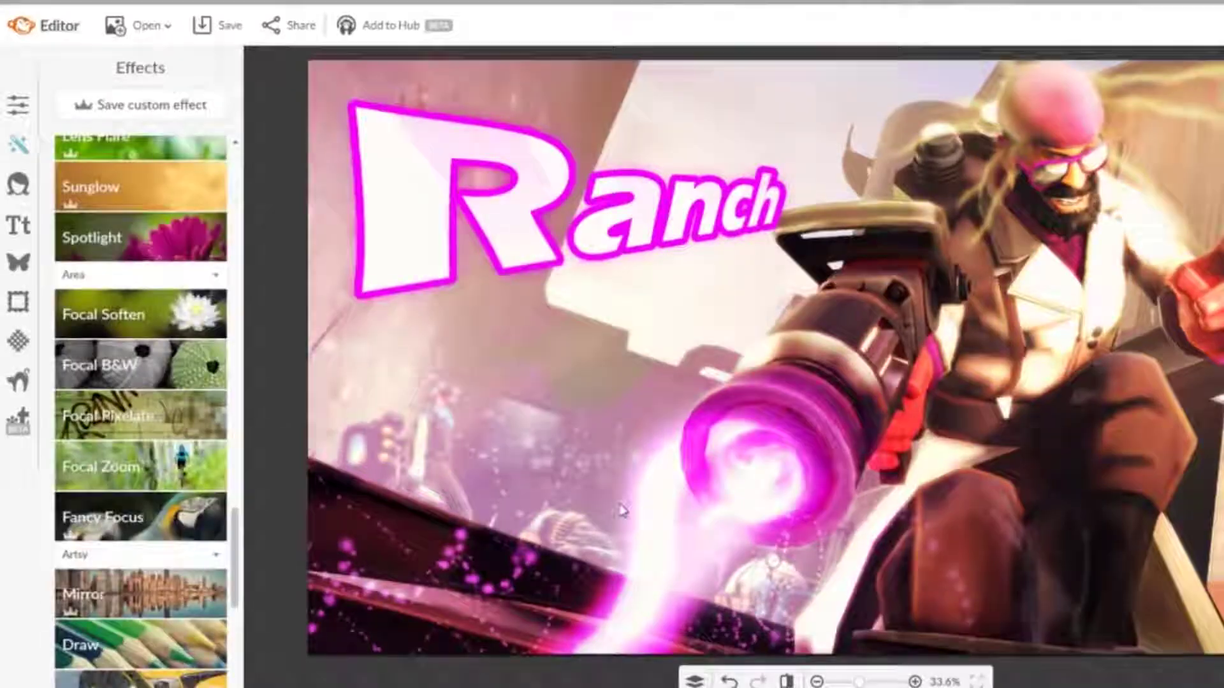